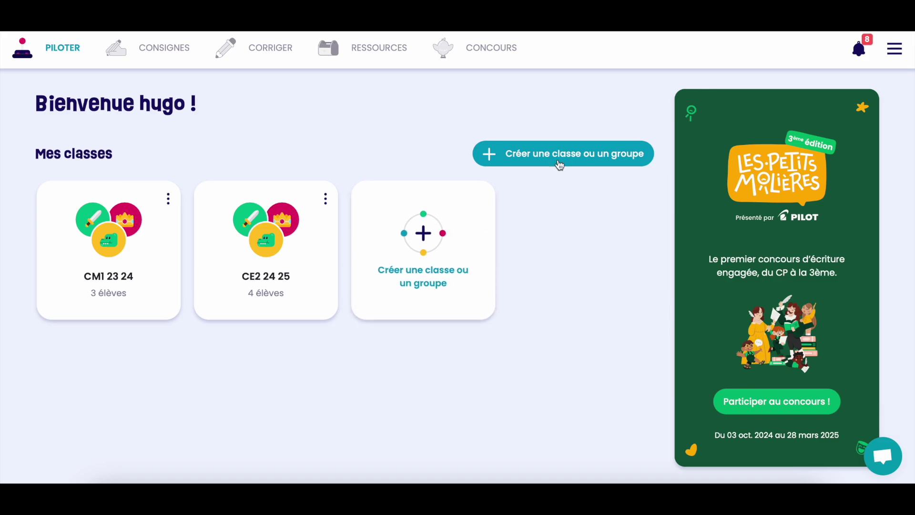
Step: Create a new class named "CE2 - 24 25" with the level CE2
{"action": "left_click", "coordinate": [542, 159]}
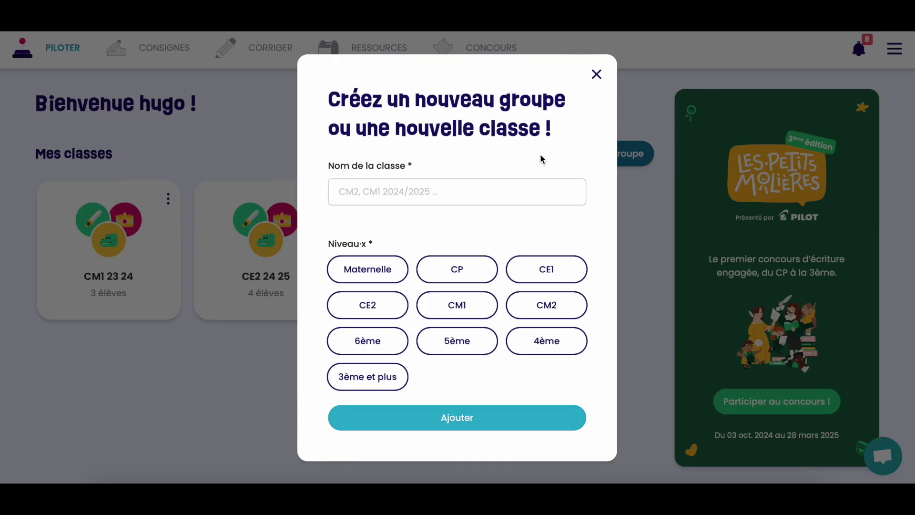
{"action": "left_click", "coordinate": [474, 192]}
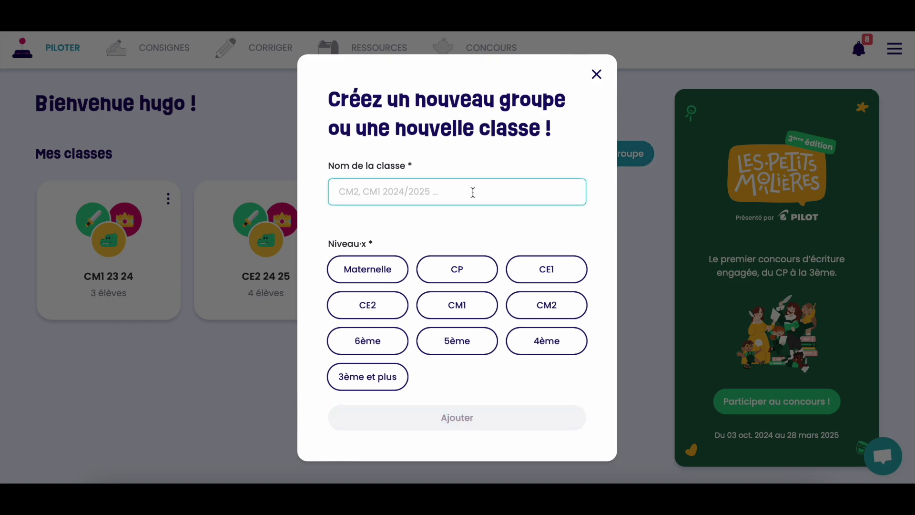
{"action": "type", "text": "C"}
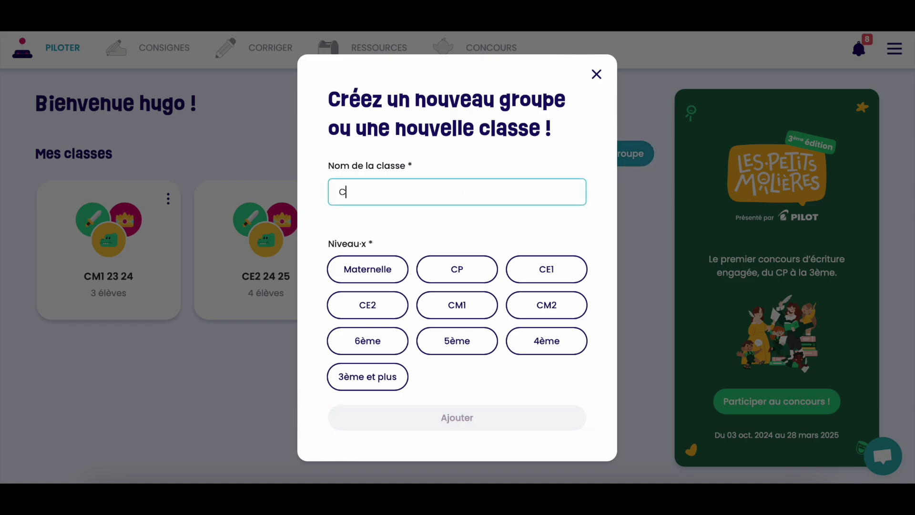
{"action": "type", "text": "E2 - 24 25"}
{"action": "left_click", "coordinate": [415, 223]}
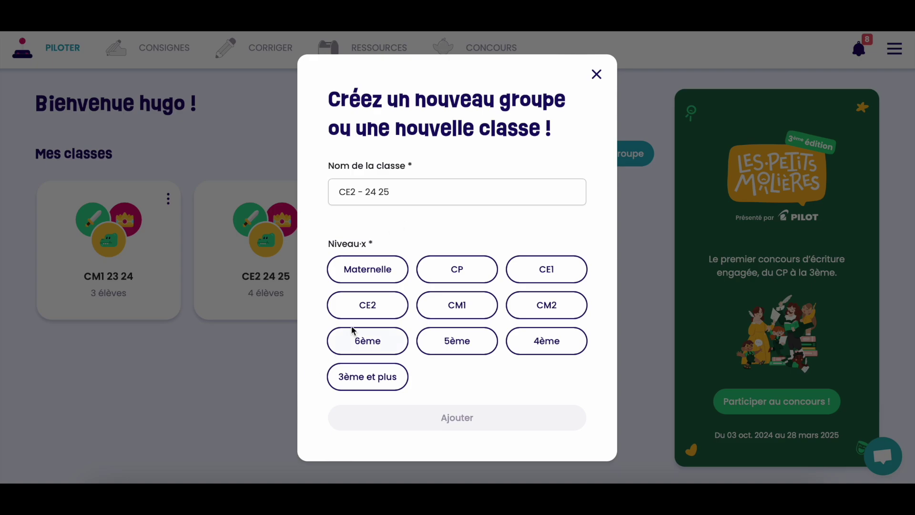
{"action": "left_click", "coordinate": [366, 315]}
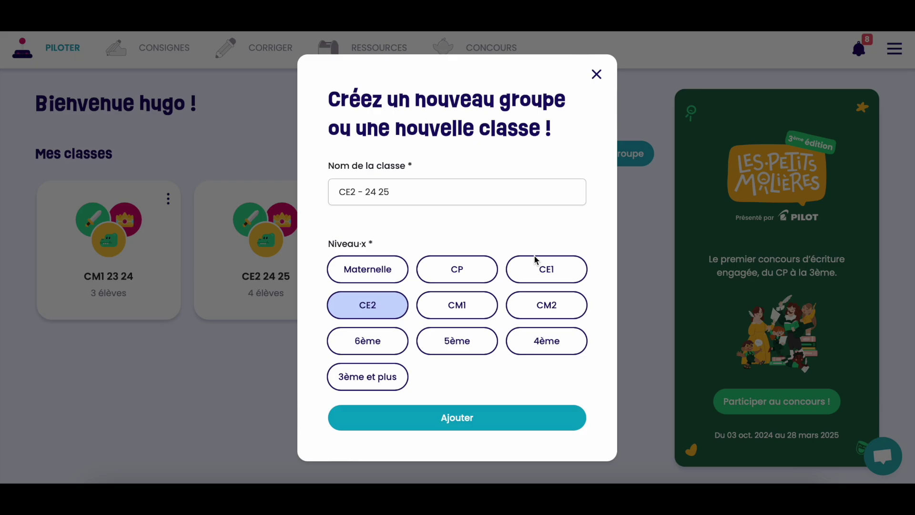
{"action": "left_click", "coordinate": [514, 424]}
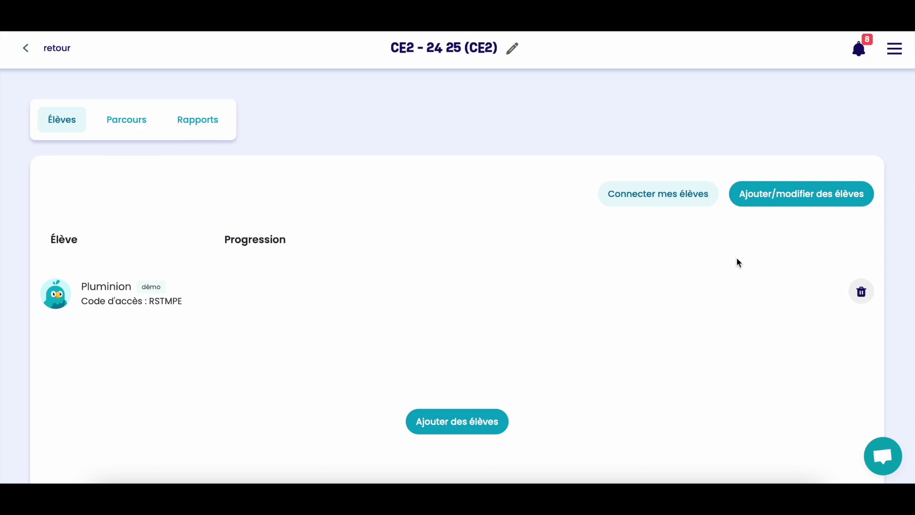
Step: Add the first pupil to the new class by entering the pupil's first name manually
{"action": "left_click", "coordinate": [827, 195]}
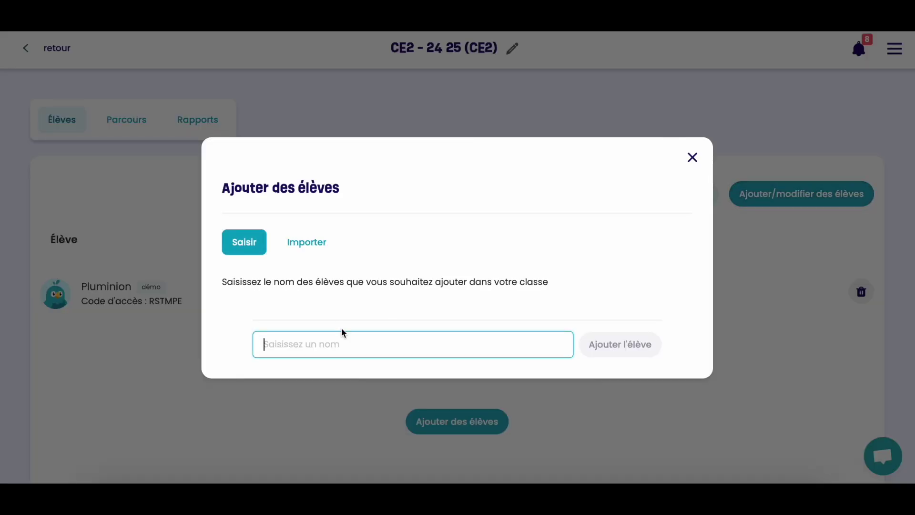
{"action": "left_click", "coordinate": [307, 244]}
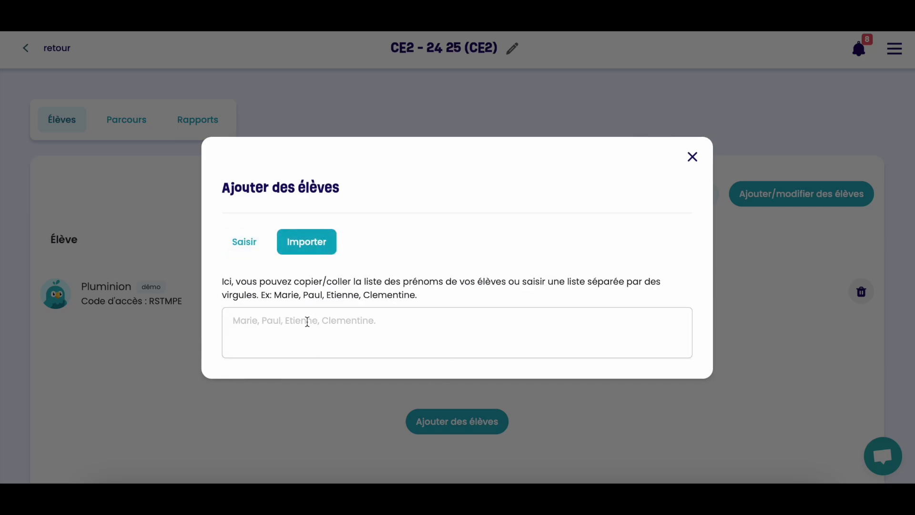
{"action": "left_click", "coordinate": [243, 241]}
{"action": "left_click", "coordinate": [295, 353]}
{"action": "type", "text": "Etienne"}
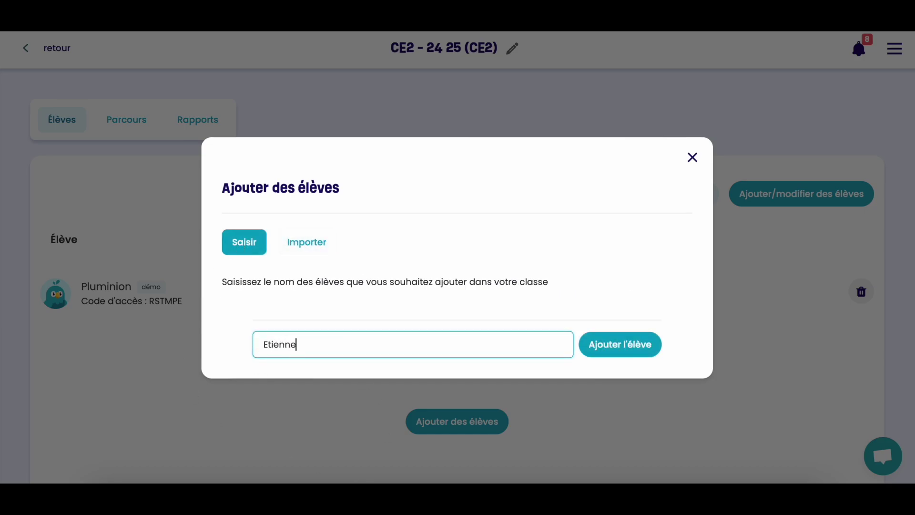
{"action": "left_click", "coordinate": [591, 345]}
{"action": "key", "text": "Escape"}
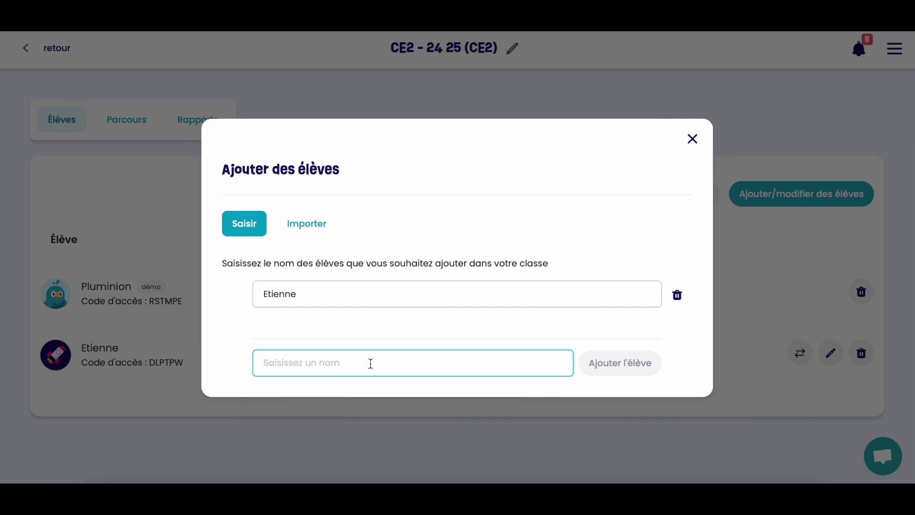
Step: Add two more pupils to the class by their first names and finish the pupil entry
{"action": "type", "text": "Juliette"}
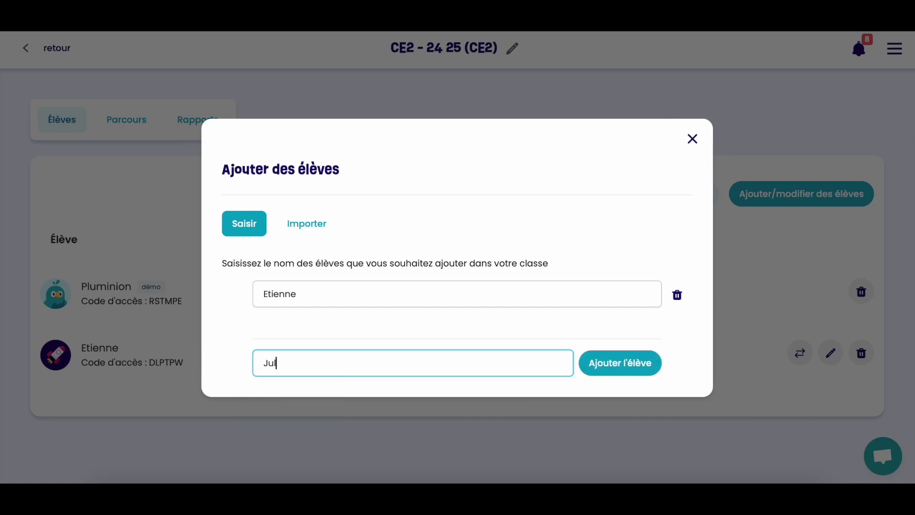
{"action": "left_click", "coordinate": [621, 367]}
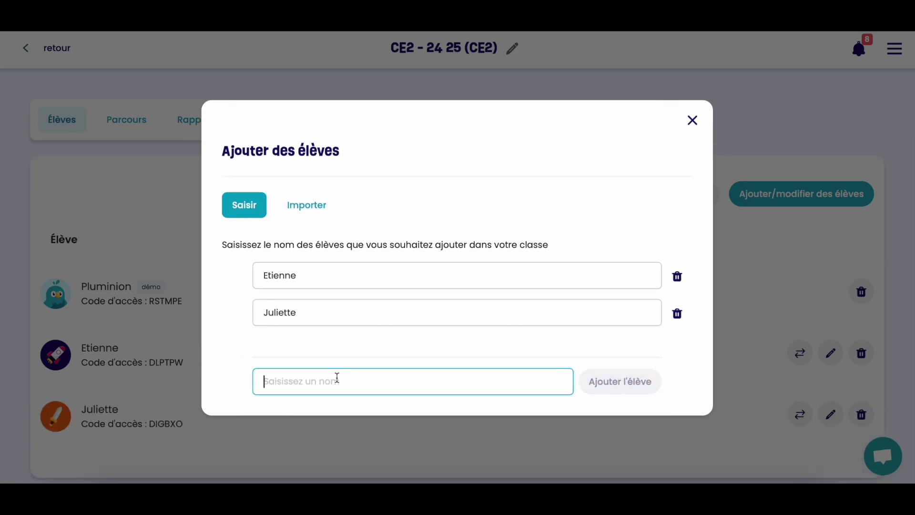
{"action": "type", "text": "Laura"}
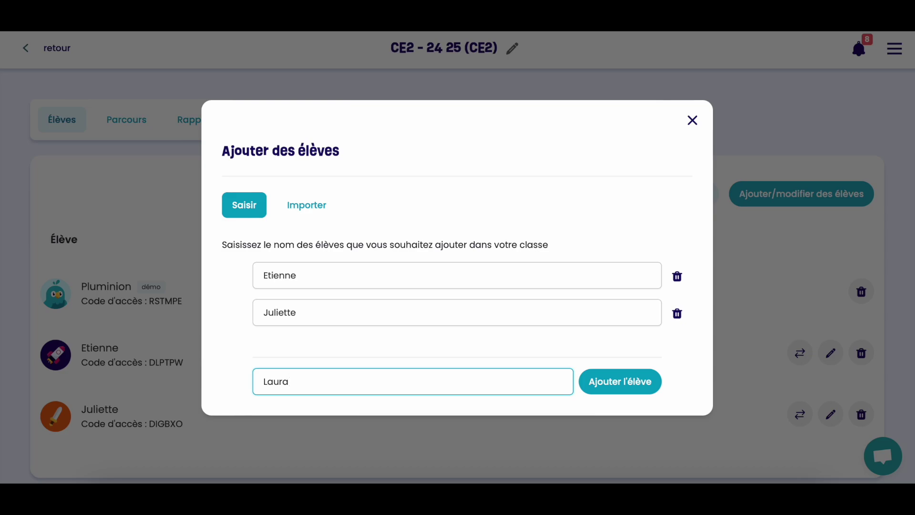
{"action": "left_click", "coordinate": [628, 381]}
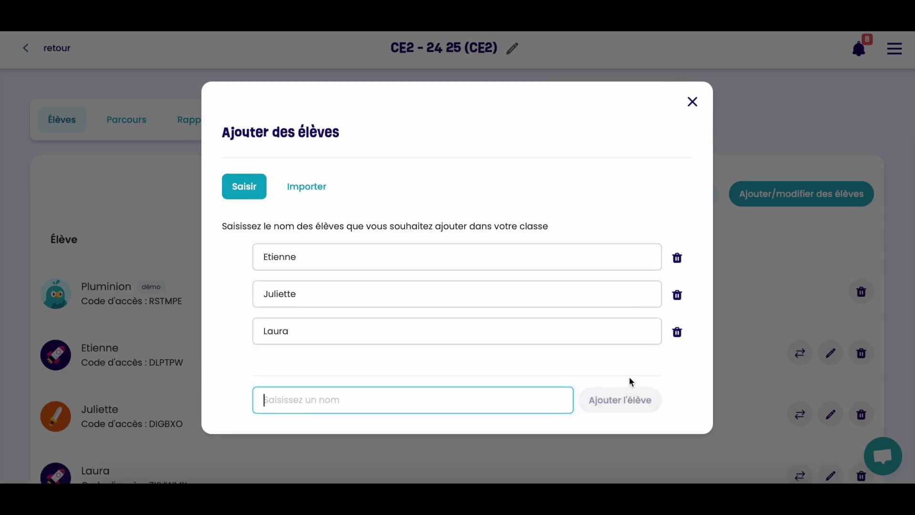
{"action": "left_click", "coordinate": [694, 102]}
{"action": "scroll", "coordinate": [237, 371], "scroll_direction": "down", "scroll_amount": 1}
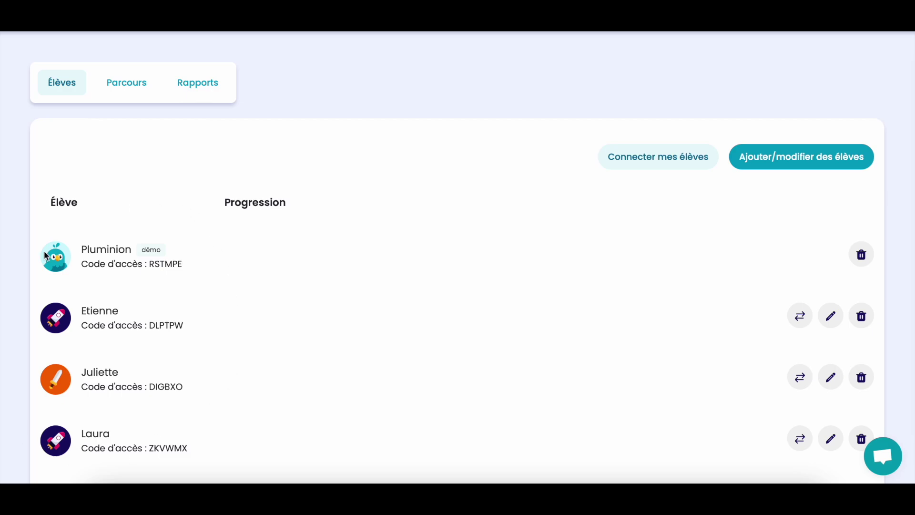
{"action": "left_click", "coordinate": [870, 318]}
{"action": "left_click", "coordinate": [395, 311]}
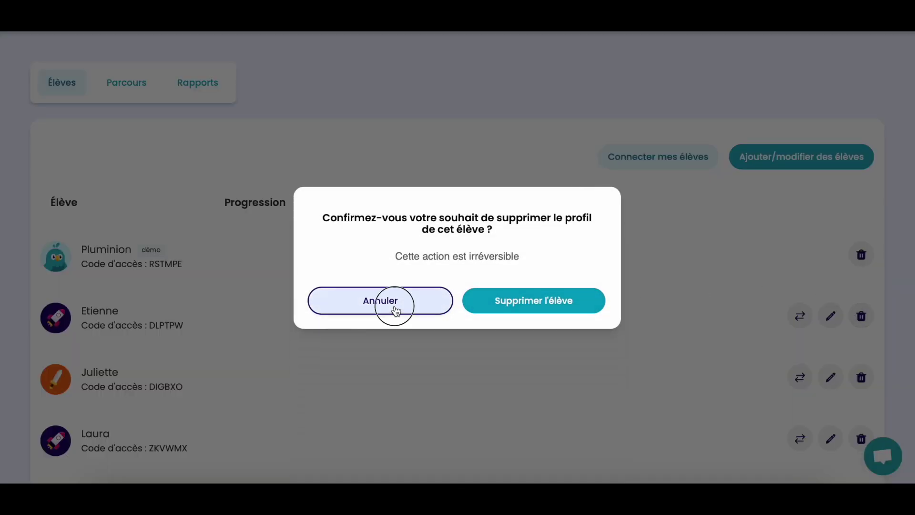
Step: Change the first added pupil's avatar to the green crocodile and save the profile
{"action": "left_click", "coordinate": [830, 317]}
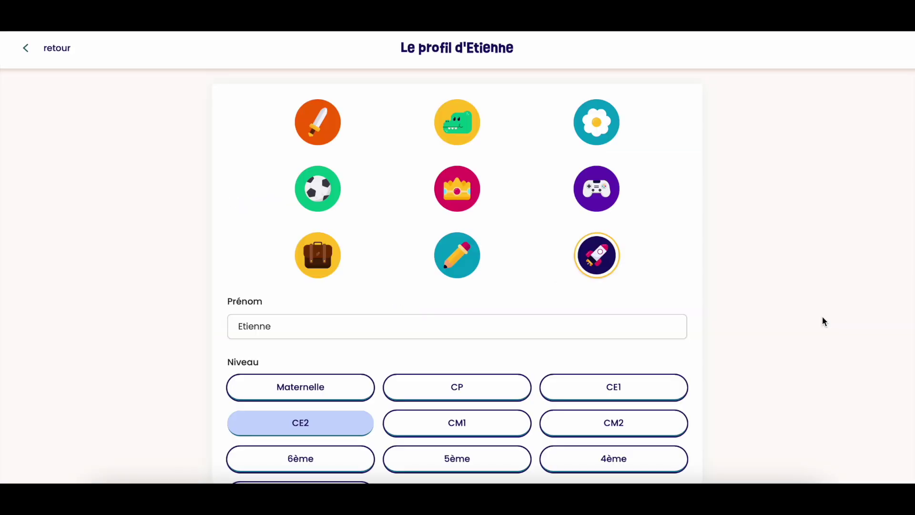
{"action": "left_click", "coordinate": [469, 125]}
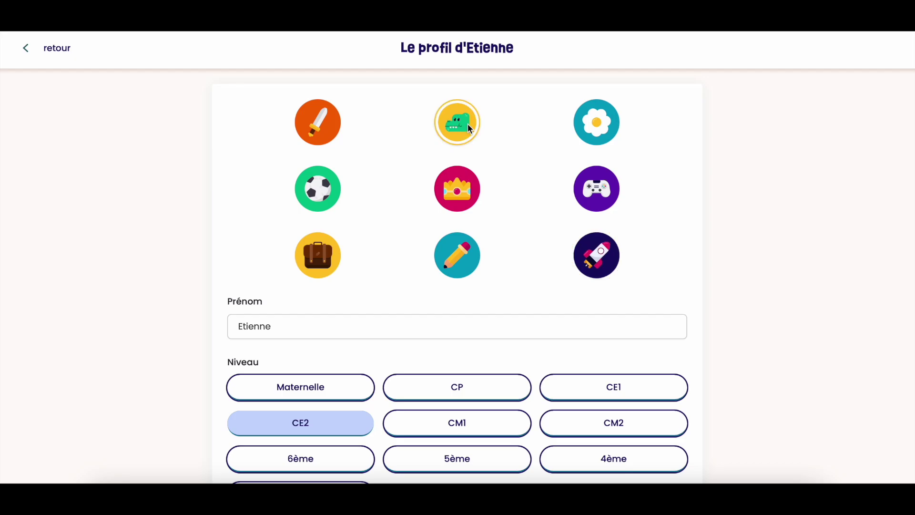
{"action": "scroll", "coordinate": [327, 423], "scroll_direction": "down", "scroll_amount": 3}
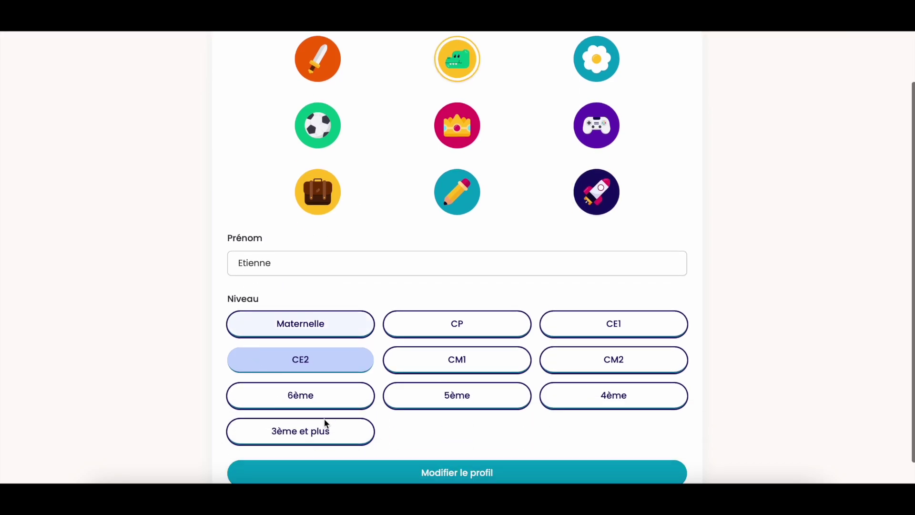
{"action": "left_click", "coordinate": [475, 443]}
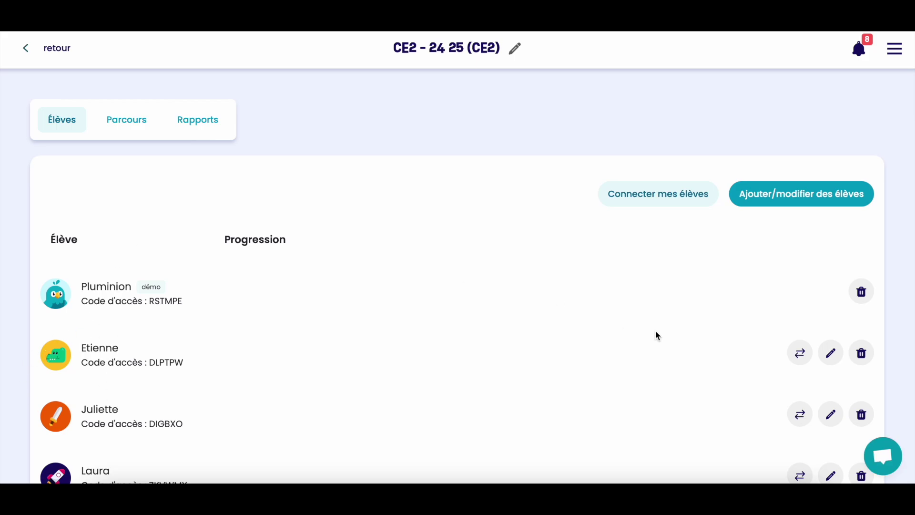
Step: View the classes available for transferring the first added pupil, and cancel the transfer
{"action": "left_click", "coordinate": [799, 354]}
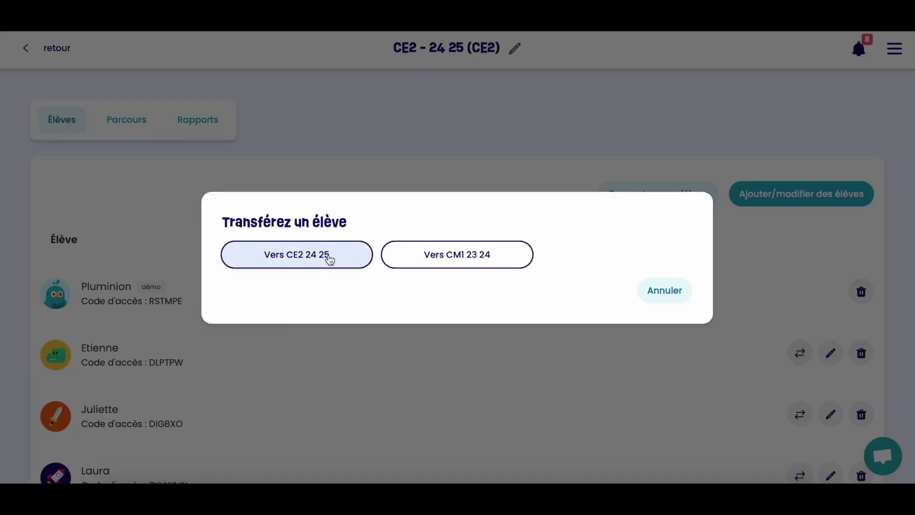
{"action": "left_click", "coordinate": [666, 288]}
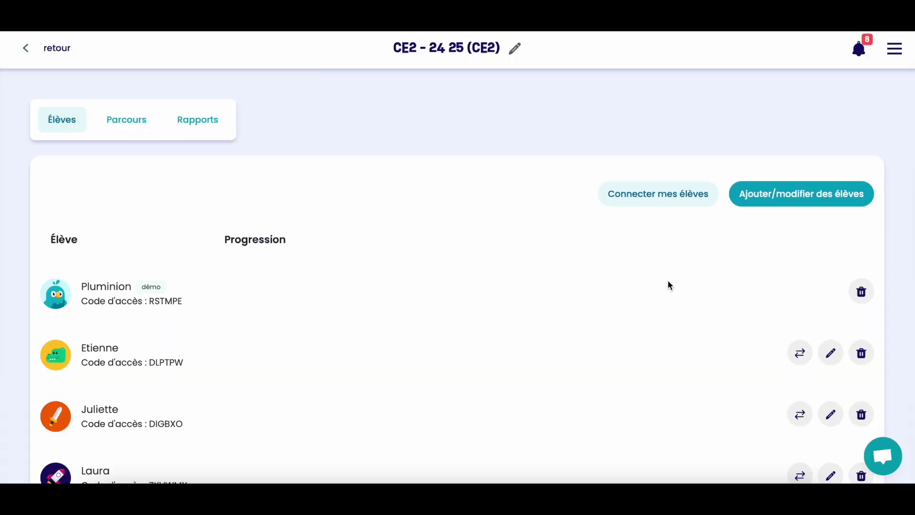
{"action": "scroll", "coordinate": [424, 379], "scroll_direction": "down", "scroll_amount": 1}
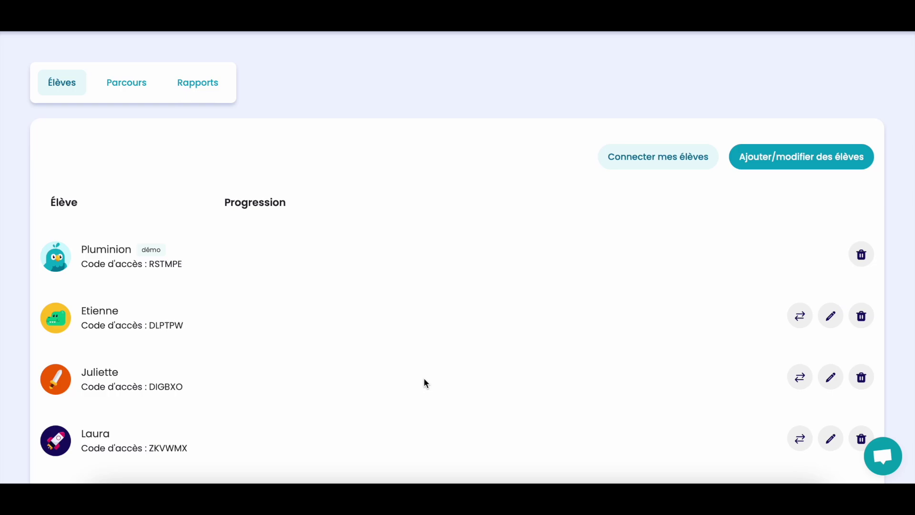
Step: Open the class's Parcours and browse the stories in the library
{"action": "left_click", "coordinate": [117, 96]}
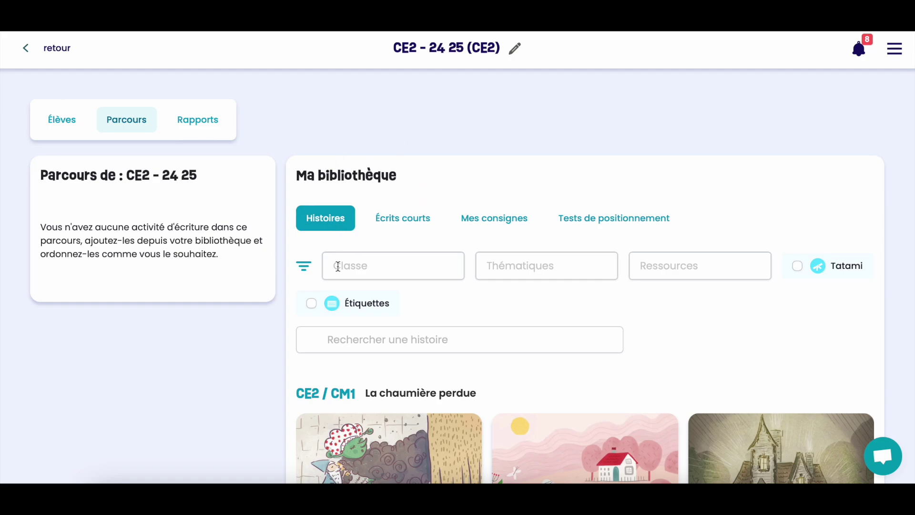
{"action": "scroll", "coordinate": [337, 266], "scroll_direction": "down", "scroll_amount": 1}
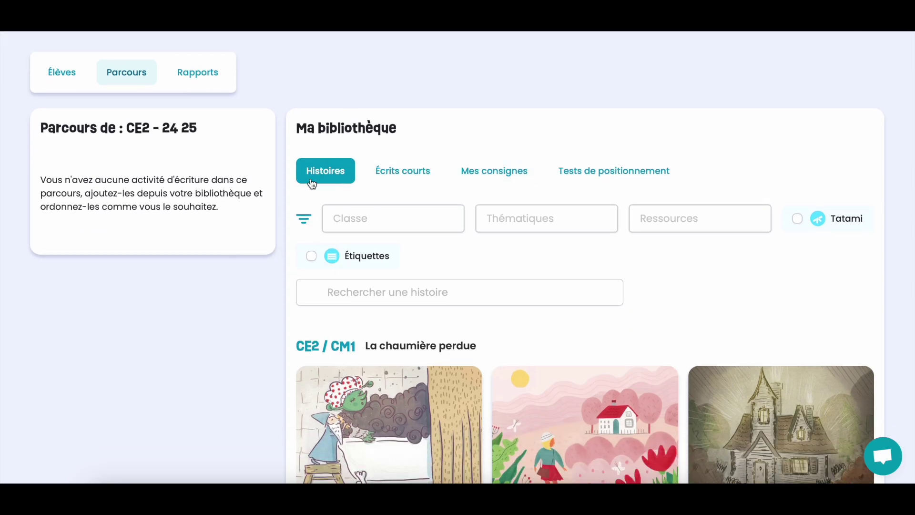
{"action": "scroll", "coordinate": [452, 292], "scroll_direction": "down", "scroll_amount": 3}
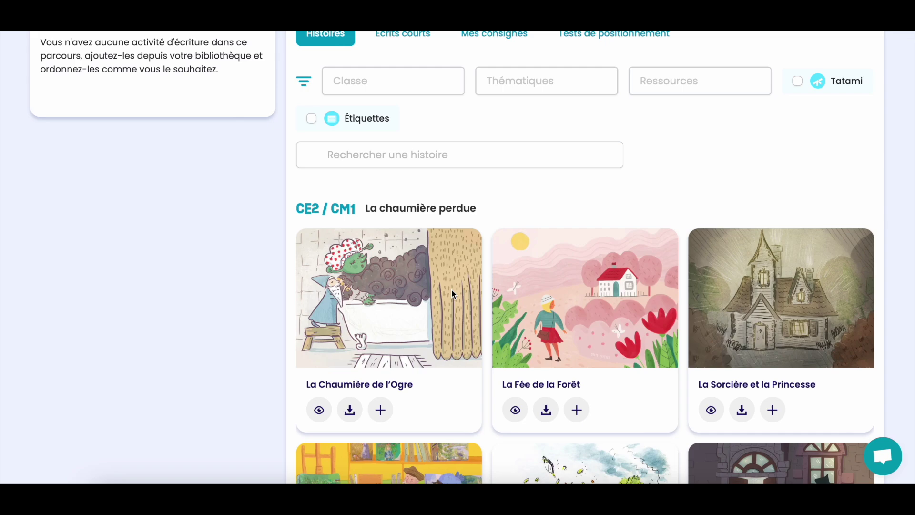
{"action": "scroll", "coordinate": [342, 359], "scroll_direction": "down", "scroll_amount": 1}
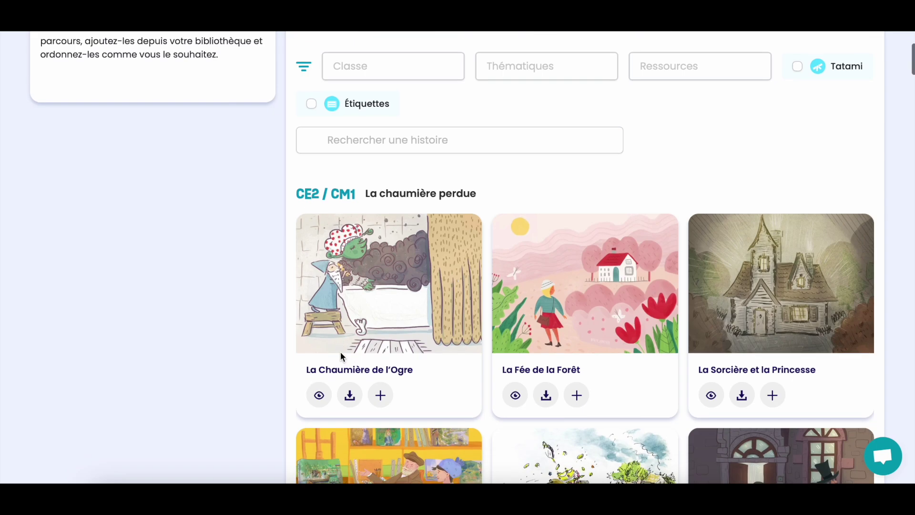
Step: Preview the story "La Chaumière de l'Ogre", examining the chapters and their writing prompts, and close the preview
{"action": "left_click", "coordinate": [318, 394]}
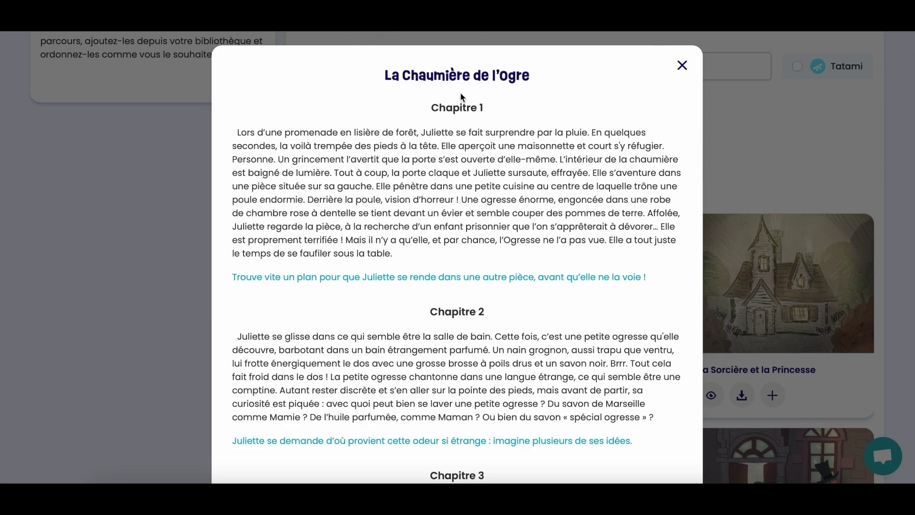
{"action": "scroll", "coordinate": [407, 237], "scroll_direction": "down", "scroll_amount": 4}
{"action": "scroll", "coordinate": [407, 236], "scroll_direction": "up", "scroll_amount": 4}
{"action": "scroll", "coordinate": [406, 224], "scroll_direction": "down", "scroll_amount": 3}
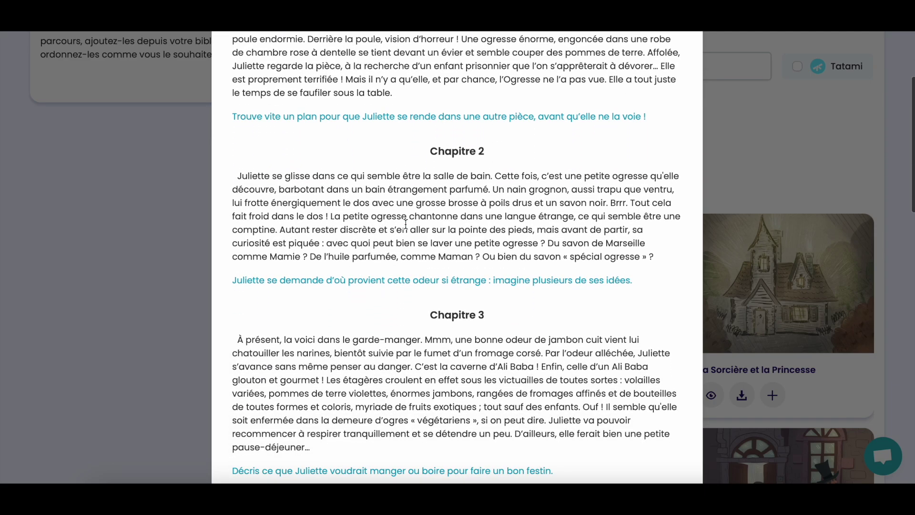
{"action": "scroll", "coordinate": [406, 218], "scroll_direction": "down", "scroll_amount": 6}
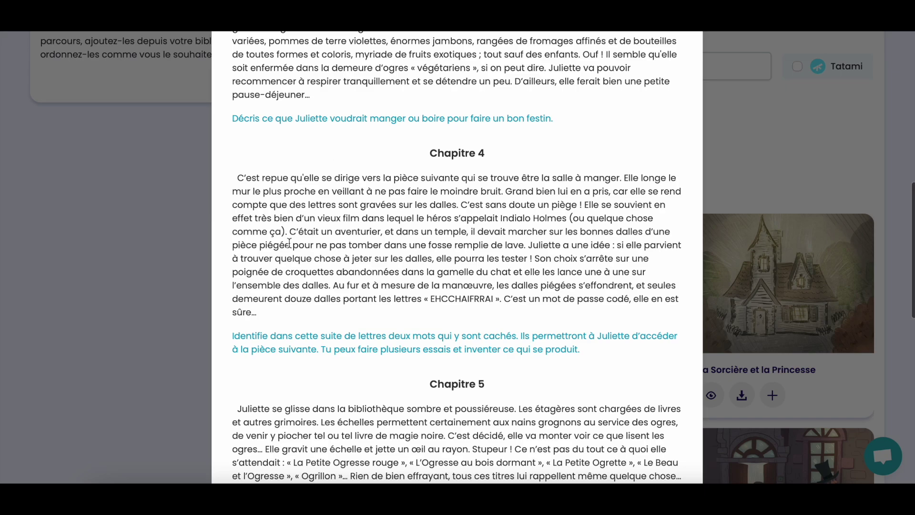
{"action": "scroll", "coordinate": [290, 244], "scroll_direction": "down", "scroll_amount": 5}
{"action": "scroll", "coordinate": [289, 243], "scroll_direction": "down", "scroll_amount": 5}
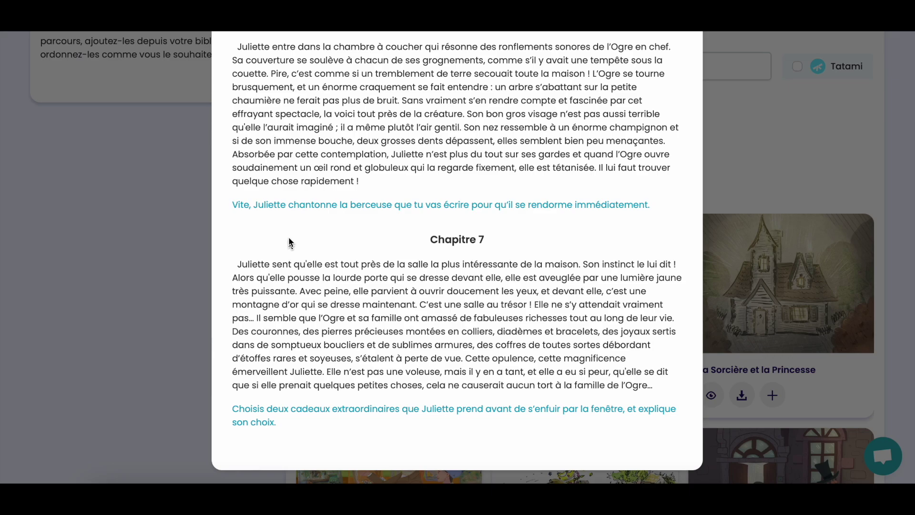
{"action": "scroll", "coordinate": [517, 202], "scroll_direction": "up", "scroll_amount": 19}
{"action": "left_click", "coordinate": [683, 66]}
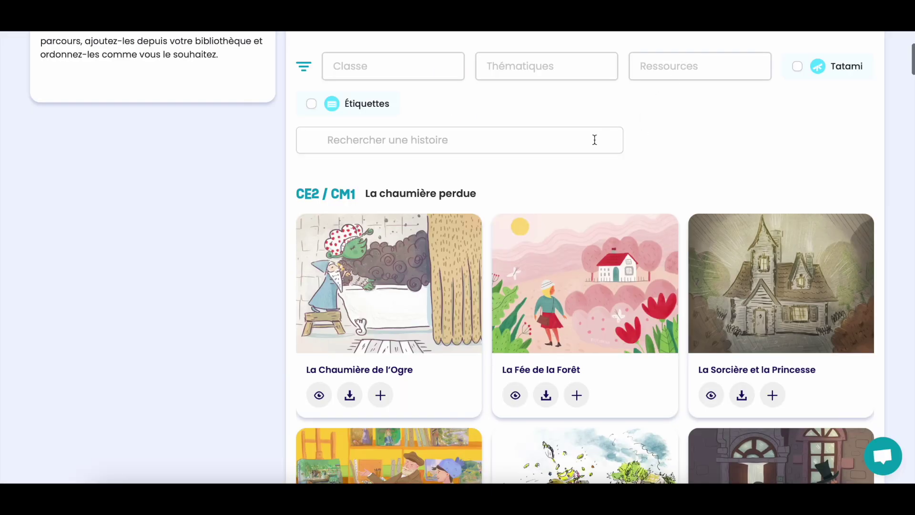
Step: Filter the library's stories by the class level CE2
{"action": "scroll", "coordinate": [595, 143], "scroll_direction": "up", "scroll_amount": 2}
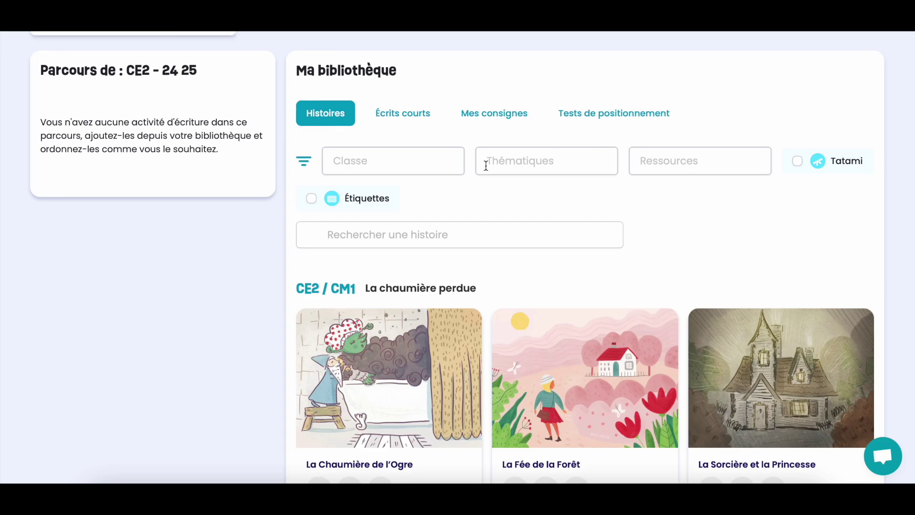
{"action": "scroll", "coordinate": [485, 165], "scroll_direction": "up", "scroll_amount": 2}
{"action": "scroll", "coordinate": [485, 167], "scroll_direction": "up", "scroll_amount": 1}
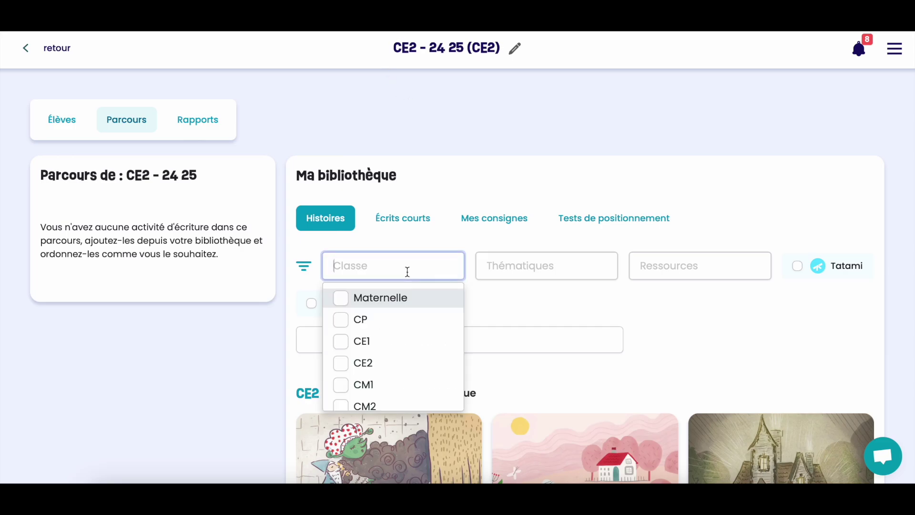
{"action": "scroll", "coordinate": [368, 371], "scroll_direction": "down", "scroll_amount": 1}
{"action": "left_click", "coordinate": [362, 357]}
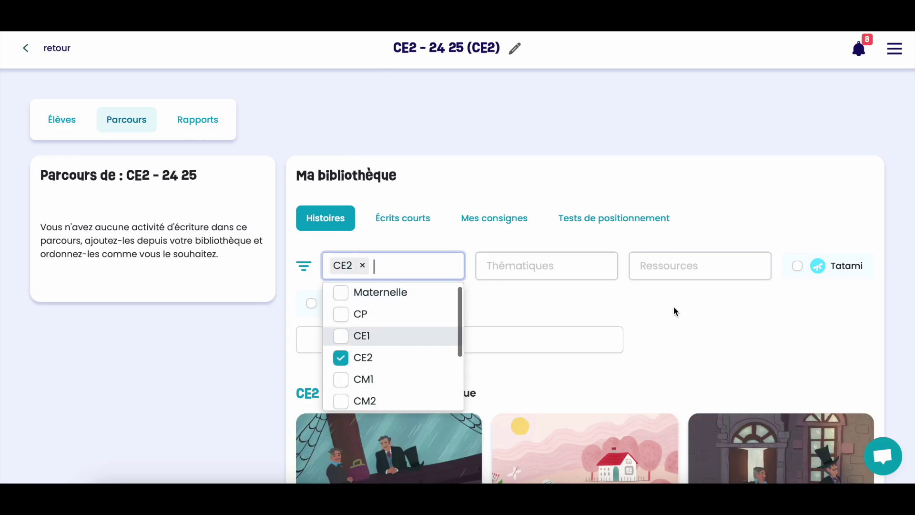
Step: Preview the CE2 story "La Sorcière et la Princesse", examining its chapters and writing prompts, and close the preview
{"action": "left_click", "coordinate": [674, 311]}
{"action": "scroll", "coordinate": [674, 312], "scroll_direction": "down", "scroll_amount": 5}
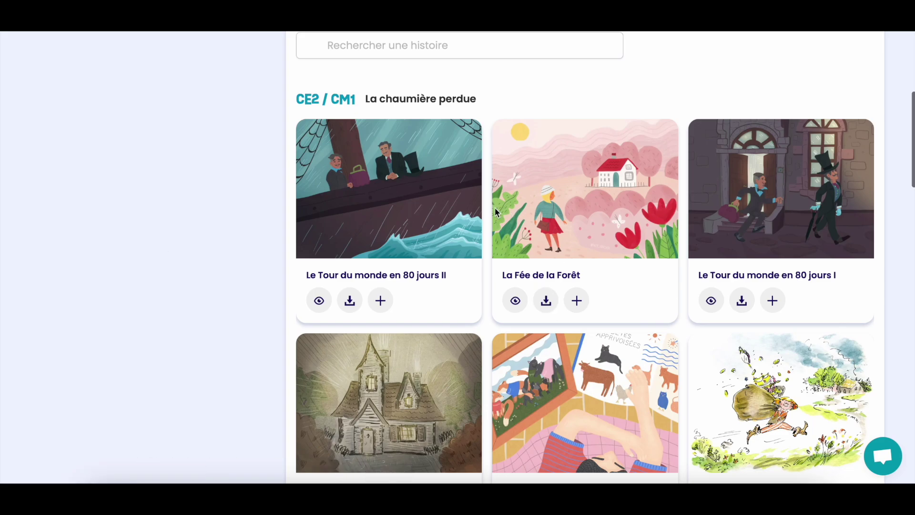
{"action": "scroll", "coordinate": [494, 210], "scroll_direction": "down", "scroll_amount": 4}
{"action": "scroll", "coordinate": [418, 224], "scroll_direction": "up", "scroll_amount": 5}
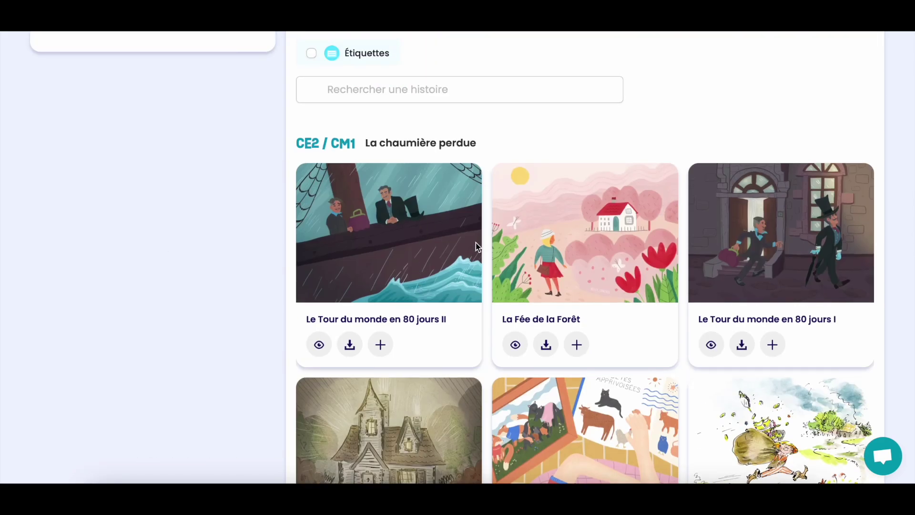
{"action": "scroll", "coordinate": [461, 235], "scroll_direction": "down", "scroll_amount": 4}
{"action": "left_click", "coordinate": [319, 375]}
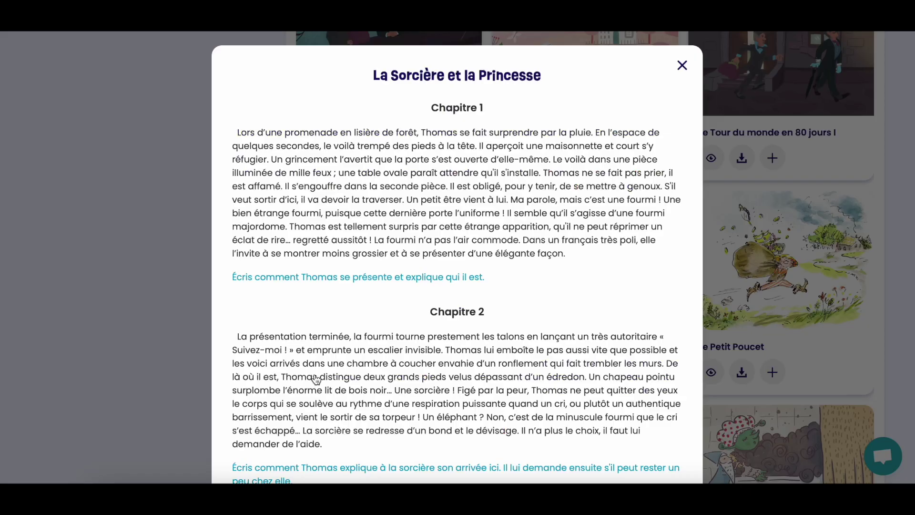
{"action": "scroll", "coordinate": [539, 307], "scroll_direction": "down", "scroll_amount": 15}
{"action": "scroll", "coordinate": [551, 221], "scroll_direction": "down", "scroll_amount": 9}
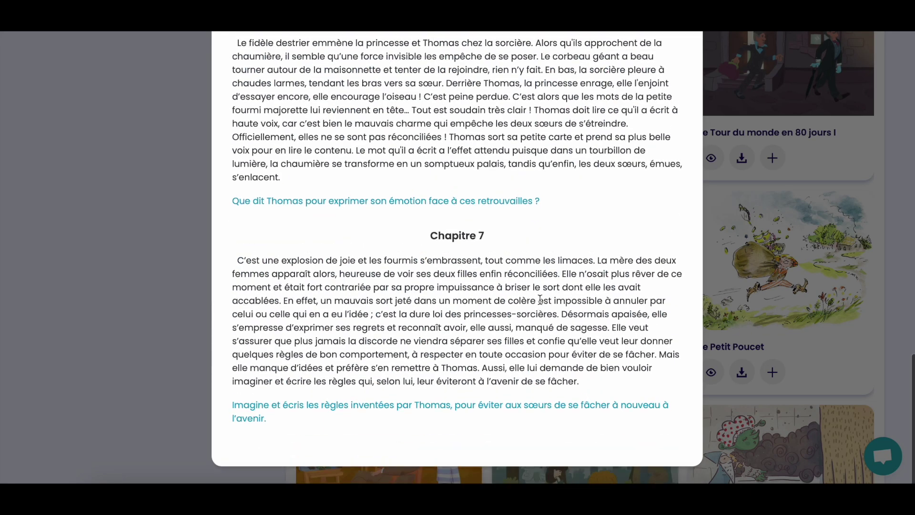
{"action": "scroll", "coordinate": [551, 221], "scroll_direction": "up", "scroll_amount": 6}
{"action": "scroll", "coordinate": [550, 221], "scroll_direction": "up", "scroll_amount": 15}
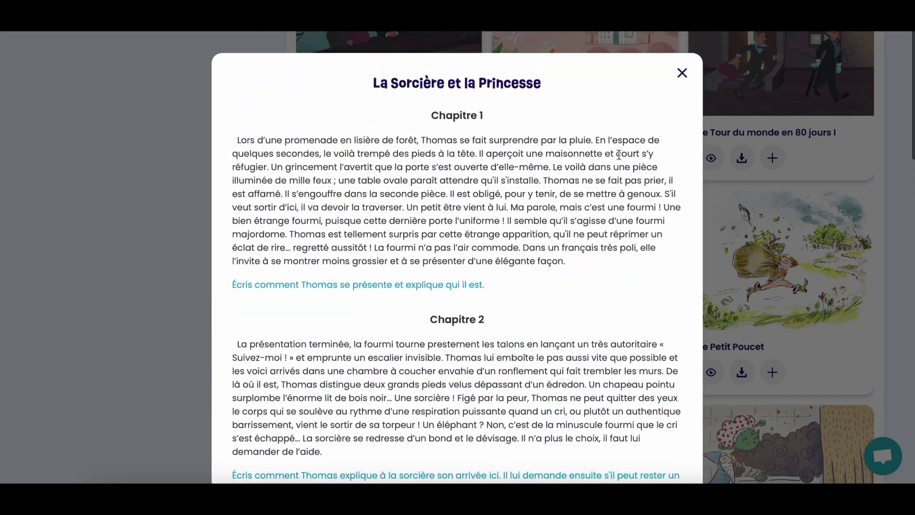
{"action": "left_click", "coordinate": [682, 67]}
Step: Add the stories "La Sorcière et la Princesse" and "Le Magicien d'Oz" to the class's Parcours
{"action": "left_click", "coordinate": [390, 380]}
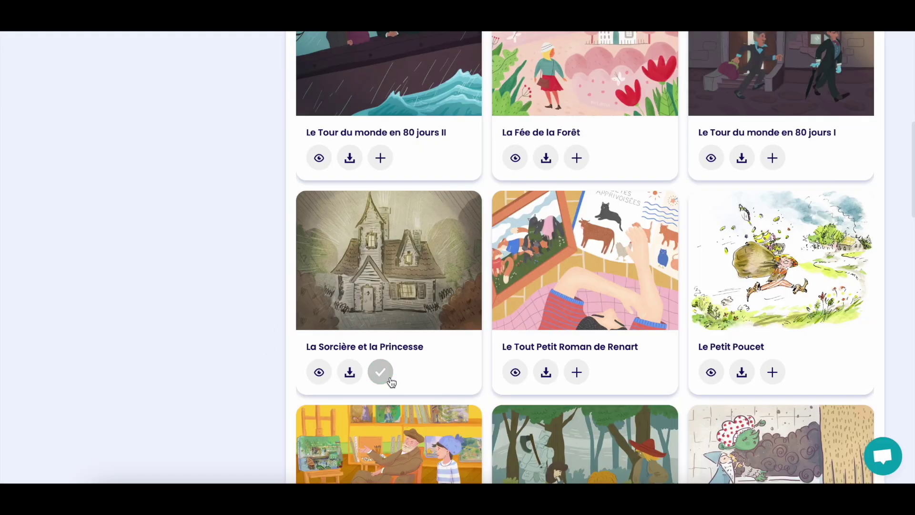
{"action": "scroll", "coordinate": [488, 374], "scroll_direction": "down", "scroll_amount": 5}
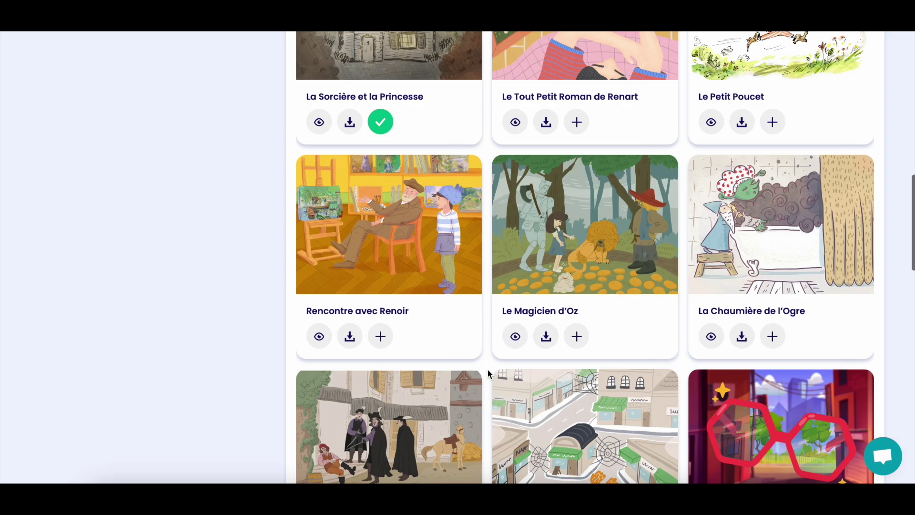
{"action": "left_click", "coordinate": [578, 340]}
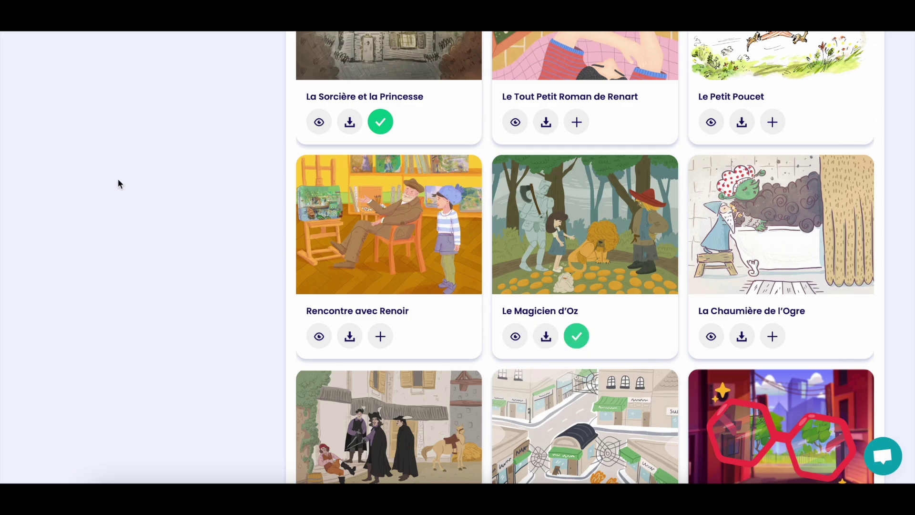
{"action": "scroll", "coordinate": [119, 183], "scroll_direction": "up", "scroll_amount": 10}
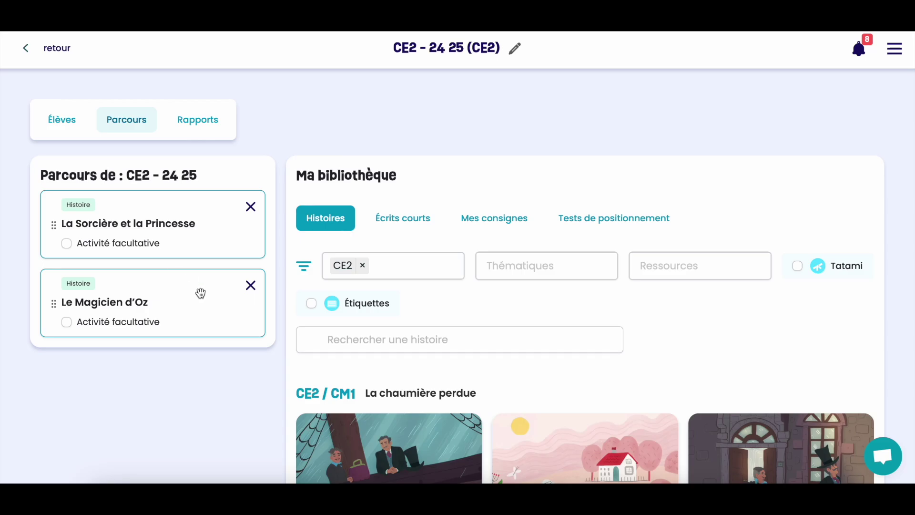
Step: Browse the library's Écrits courts and preview the image-based prompt "La victoire", closing the preview when done
{"action": "left_click", "coordinate": [417, 218]}
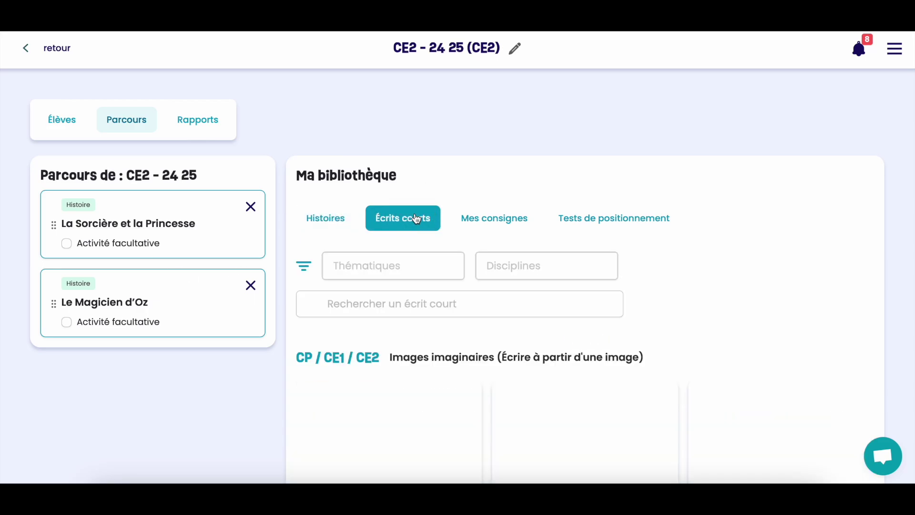
{"action": "scroll", "coordinate": [539, 316], "scroll_direction": "down", "scroll_amount": 5}
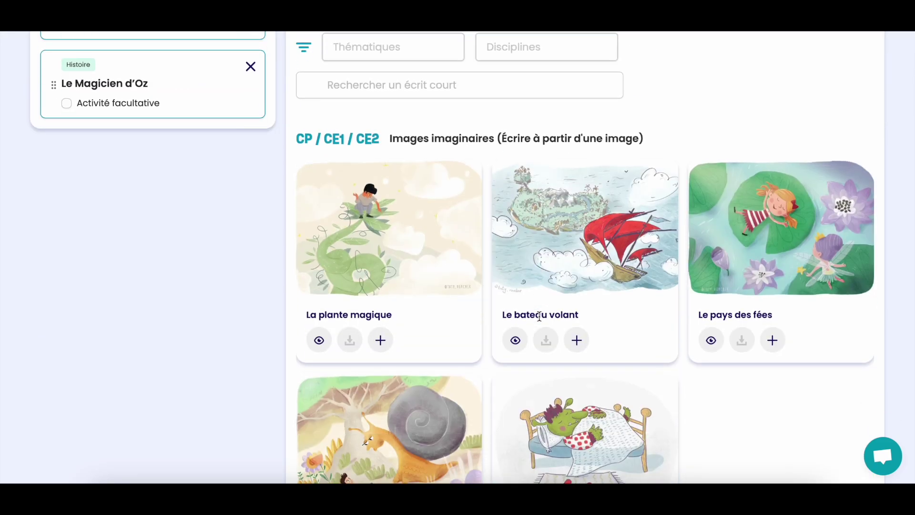
{"action": "scroll", "coordinate": [539, 316], "scroll_direction": "down", "scroll_amount": 5}
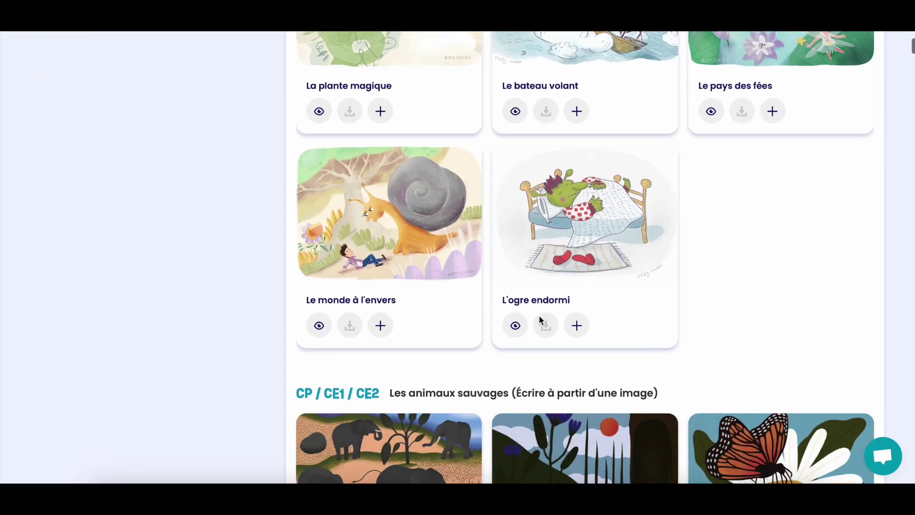
{"action": "scroll", "coordinate": [539, 316], "scroll_direction": "down", "scroll_amount": 15}
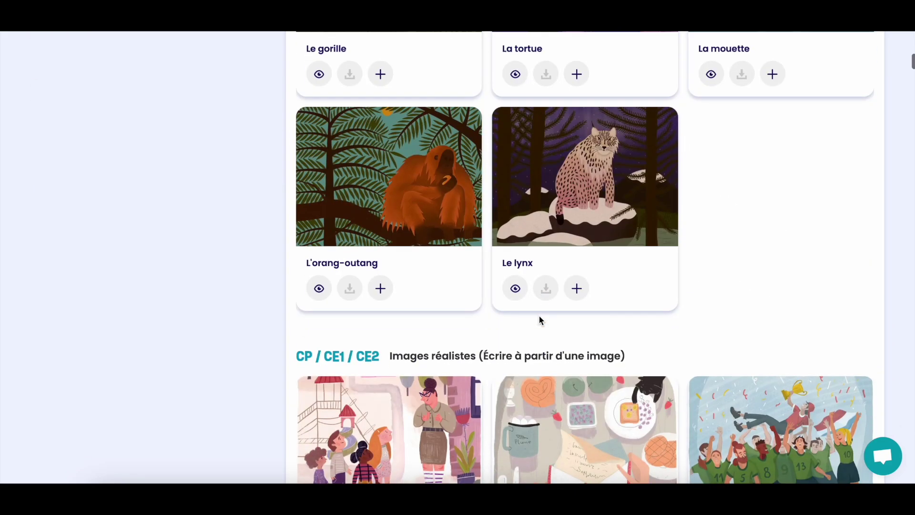
{"action": "scroll", "coordinate": [538, 318], "scroll_direction": "down", "scroll_amount": 5}
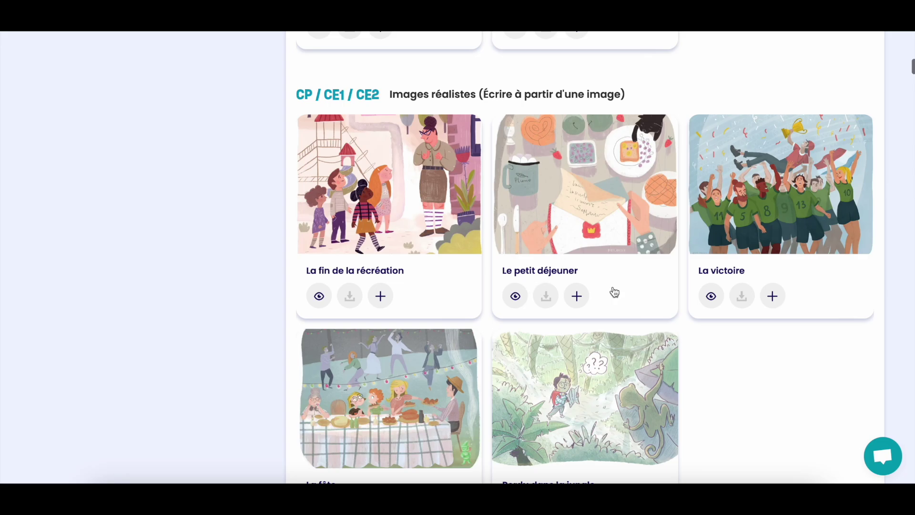
{"action": "left_click", "coordinate": [711, 296]}
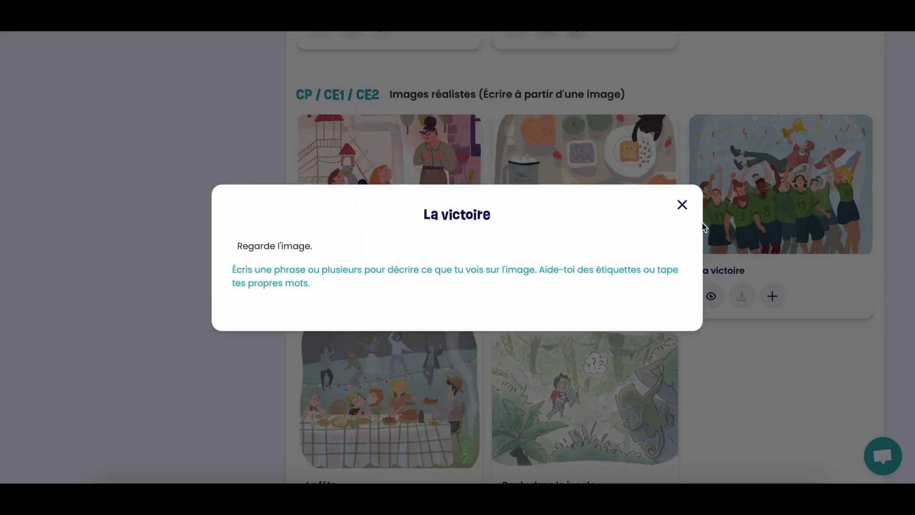
{"action": "left_click", "coordinate": [682, 205]}
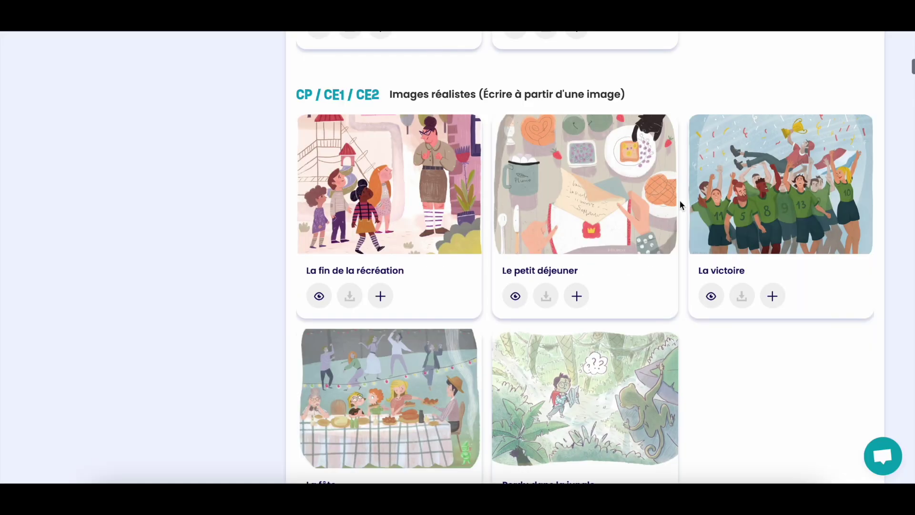
Step: Preview the short writing "Le futur" among the Joggings pour imaginer, and close the preview
{"action": "scroll", "coordinate": [530, 311], "scroll_direction": "down", "scroll_amount": 10}
{"action": "scroll", "coordinate": [529, 311], "scroll_direction": "down", "scroll_amount": 15}
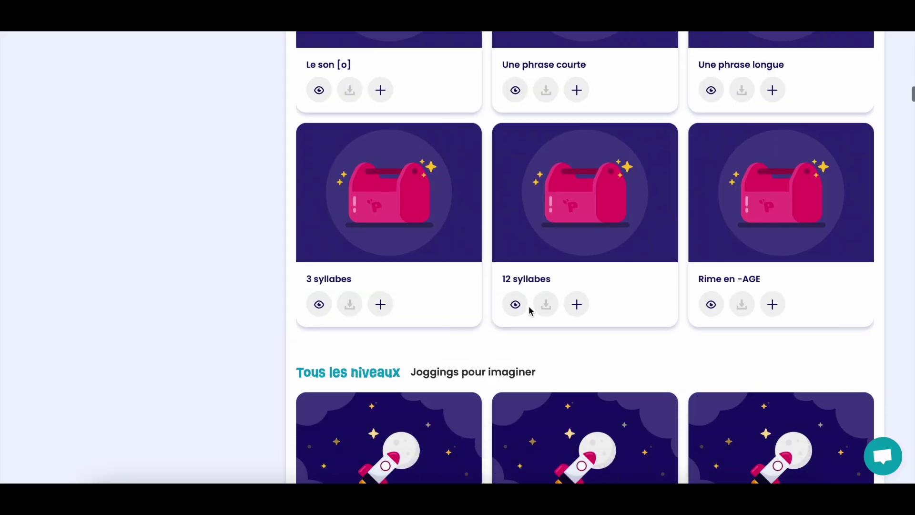
{"action": "scroll", "coordinate": [324, 245], "scroll_direction": "down", "scroll_amount": 9}
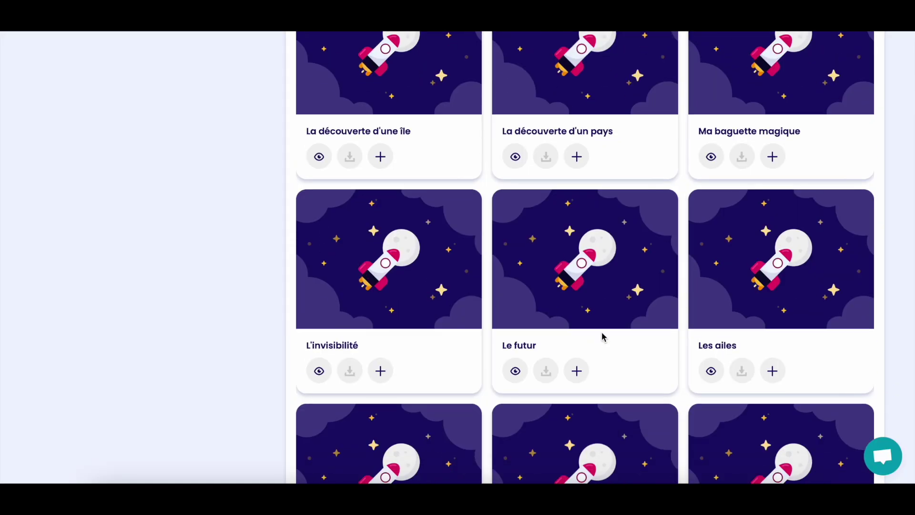
{"action": "left_click", "coordinate": [514, 371]}
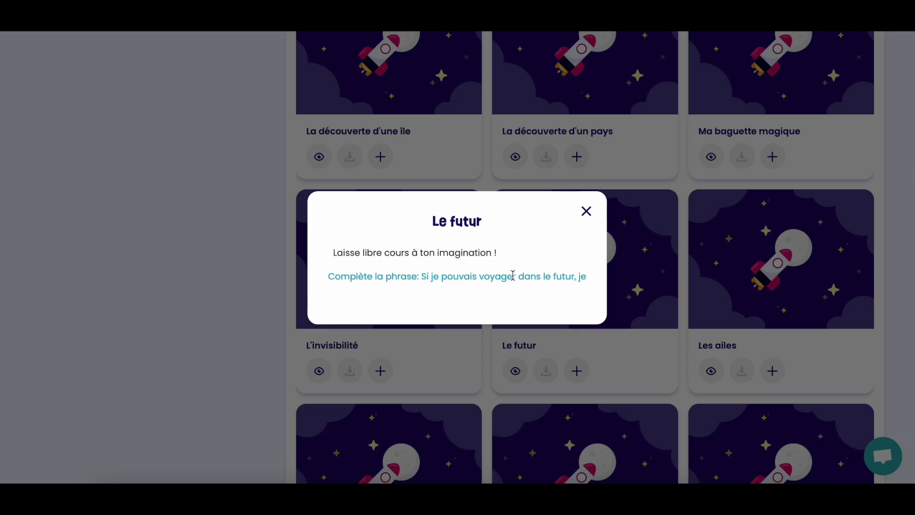
{"action": "left_click", "coordinate": [584, 212]}
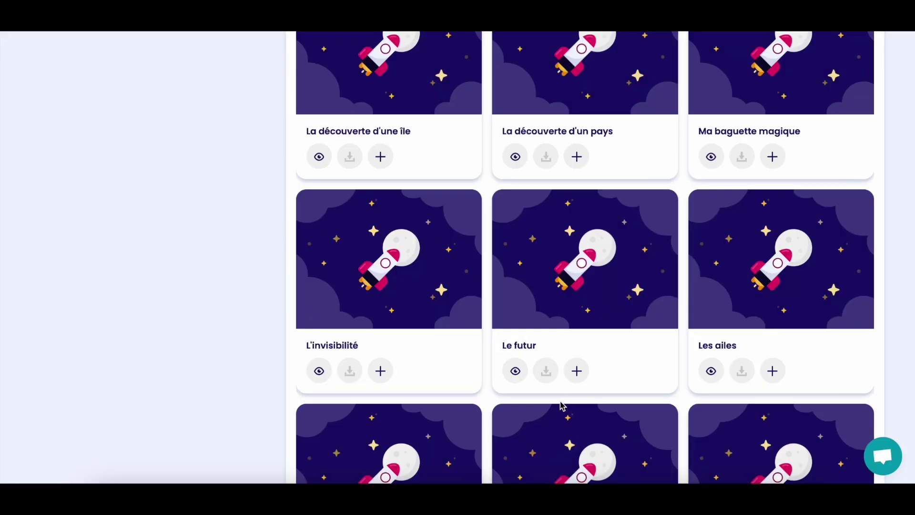
Step: Add the short writings "Le futur" and "L'école de mes rêves" to the class's Parcours
{"action": "left_click", "coordinate": [576, 370]}
{"action": "scroll", "coordinate": [574, 366], "scroll_direction": "down", "scroll_amount": 5}
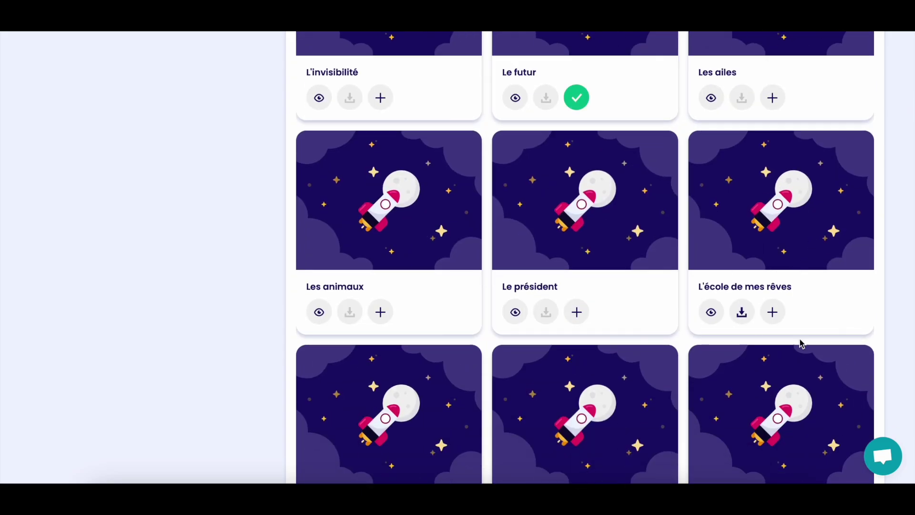
{"action": "left_click", "coordinate": [772, 313]}
{"action": "scroll", "coordinate": [170, 228], "scroll_direction": "up", "scroll_amount": 10}
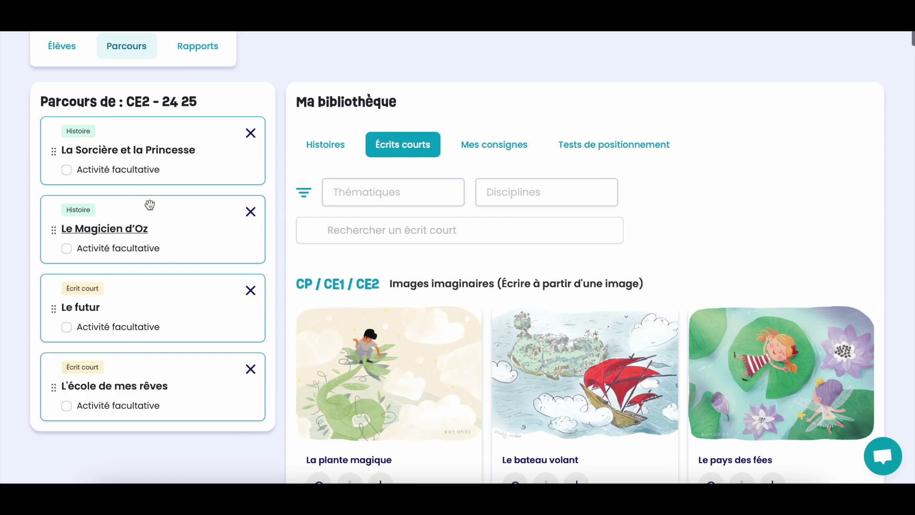
Step: Move "Le futur" to the first place in the class's Parcours and try to move "L'école de mes rêves" higher
{"action": "left_click_drag", "start_coordinate": [191, 310], "coordinate": [186, 143]}
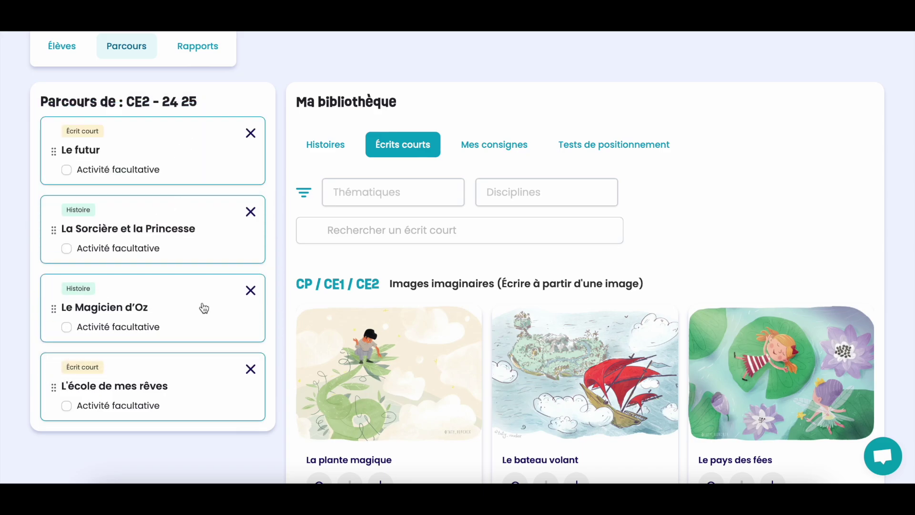
{"action": "left_click_drag", "start_coordinate": [188, 394], "coordinate": [209, 240]}
Step: Start creating a consigne from Mes consignes, view the option to write one manually, and return to generating one
{"action": "left_click", "coordinate": [514, 146]}
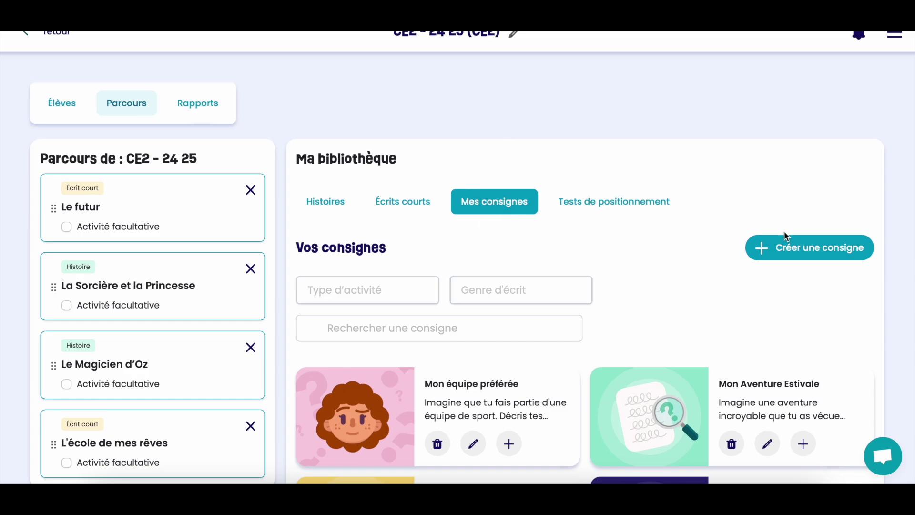
{"action": "left_click", "coordinate": [802, 252]}
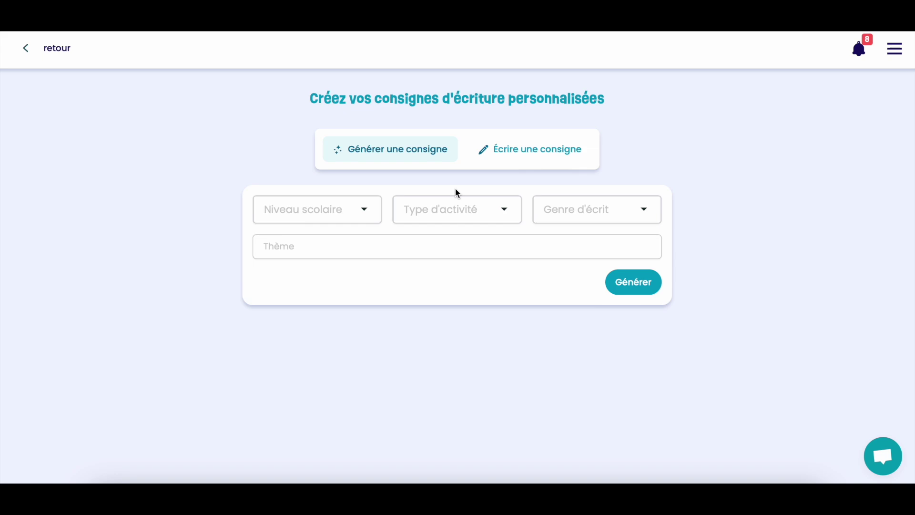
{"action": "left_click", "coordinate": [544, 151]}
{"action": "left_click", "coordinate": [434, 141]}
Step: Generate writing prompts for level CE2, activity type rédaction, genre autobiographie, with the theme "Sport"
{"action": "left_click", "coordinate": [337, 212]}
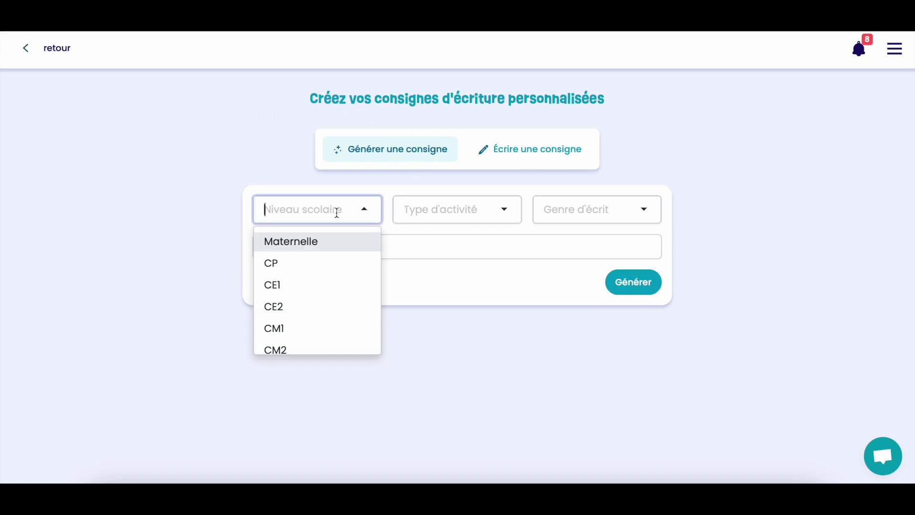
{"action": "left_click", "coordinate": [291, 317]}
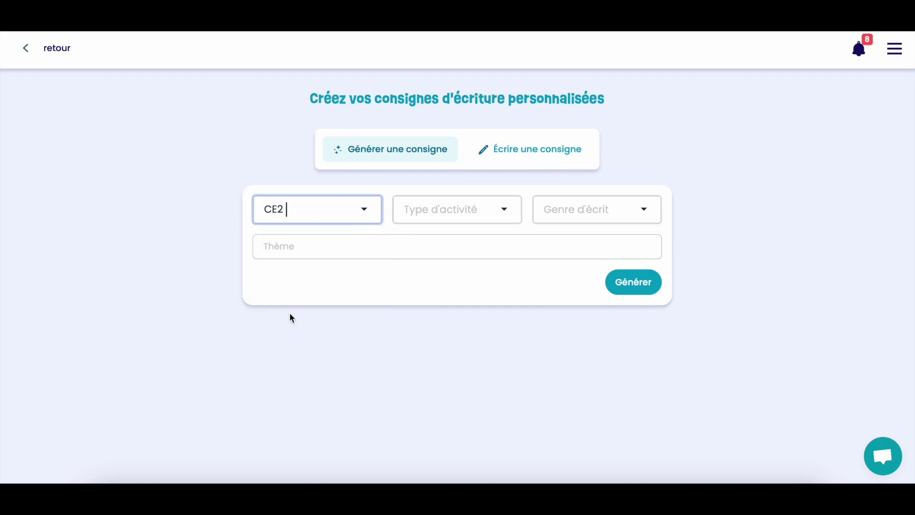
{"action": "left_click", "coordinate": [402, 215]}
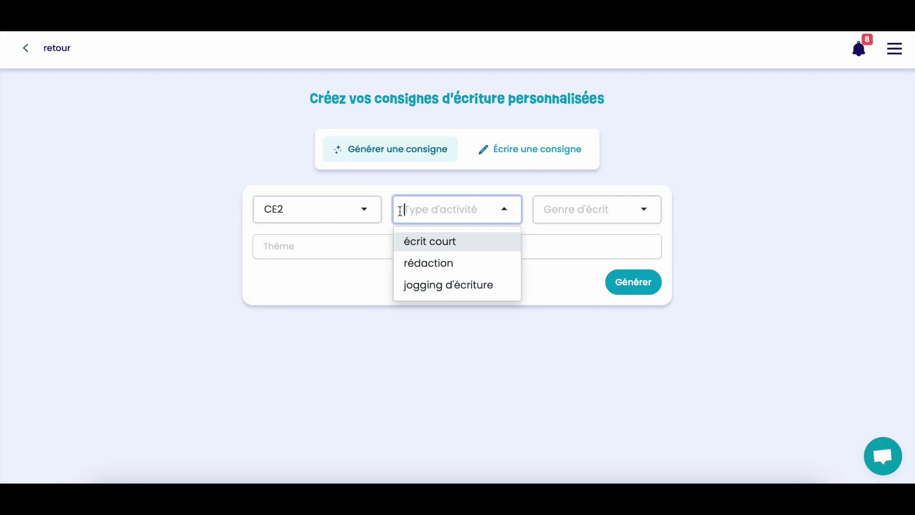
{"action": "left_click", "coordinate": [455, 272]}
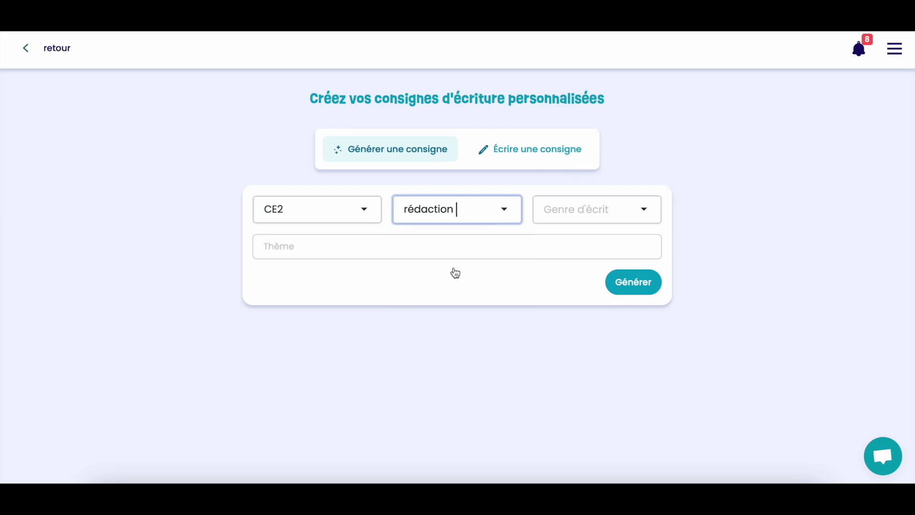
{"action": "left_click", "coordinate": [612, 210]}
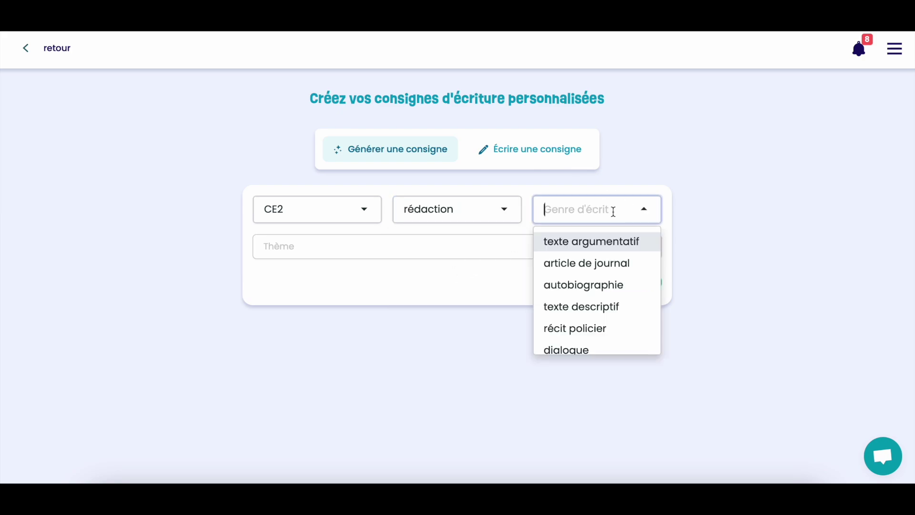
{"action": "left_click", "coordinate": [597, 285]}
{"action": "left_click", "coordinate": [378, 251]}
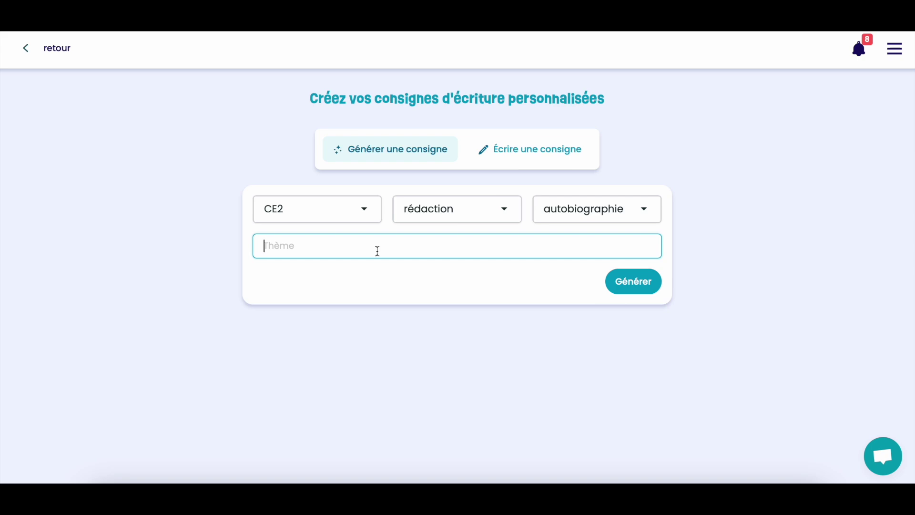
{"action": "type", "text": "Sport"}
{"action": "left_click", "coordinate": [623, 282]}
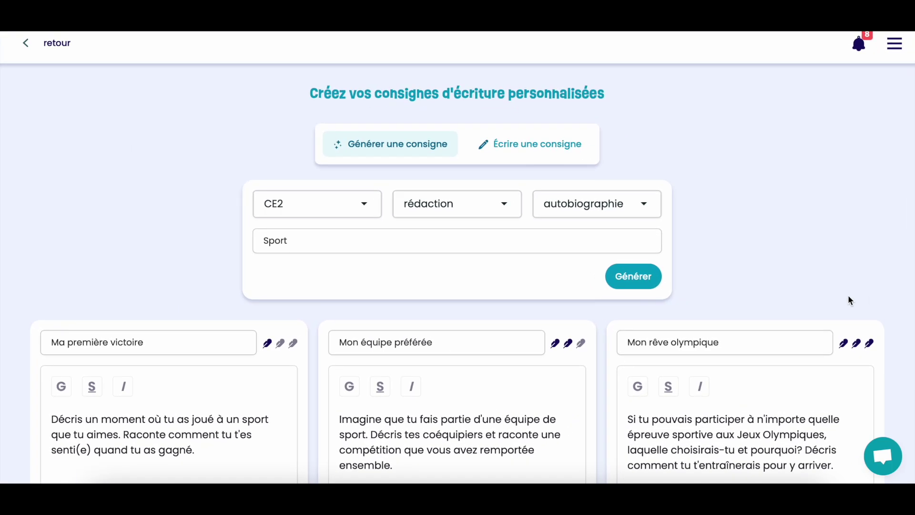
Step: Review the generated prompts and save "Ma première victoire" to the prompt library
{"action": "scroll", "coordinate": [849, 296], "scroll_direction": "down", "scroll_amount": 3}
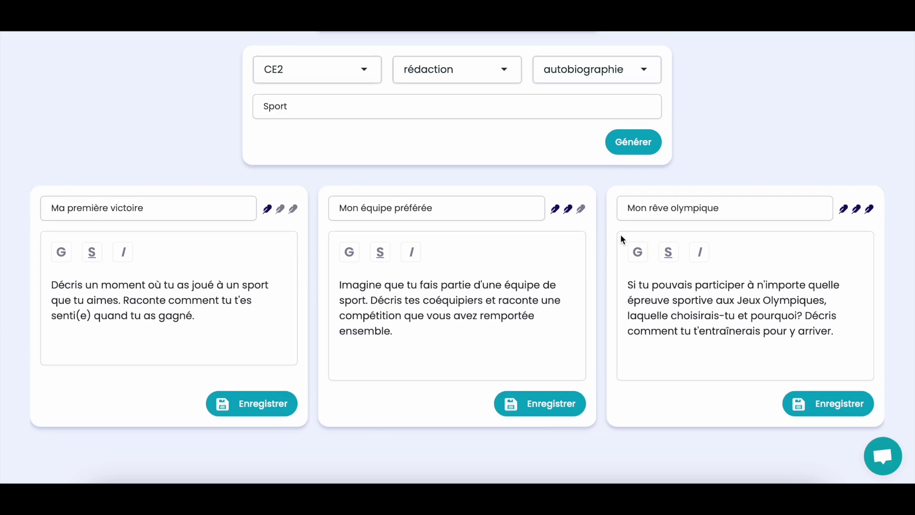
{"action": "left_click", "coordinate": [468, 216]}
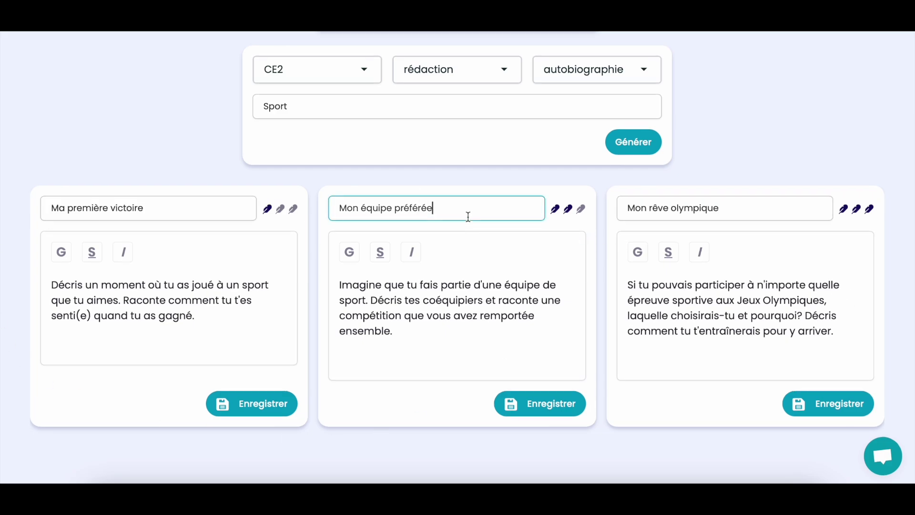
{"action": "left_click", "coordinate": [442, 300]}
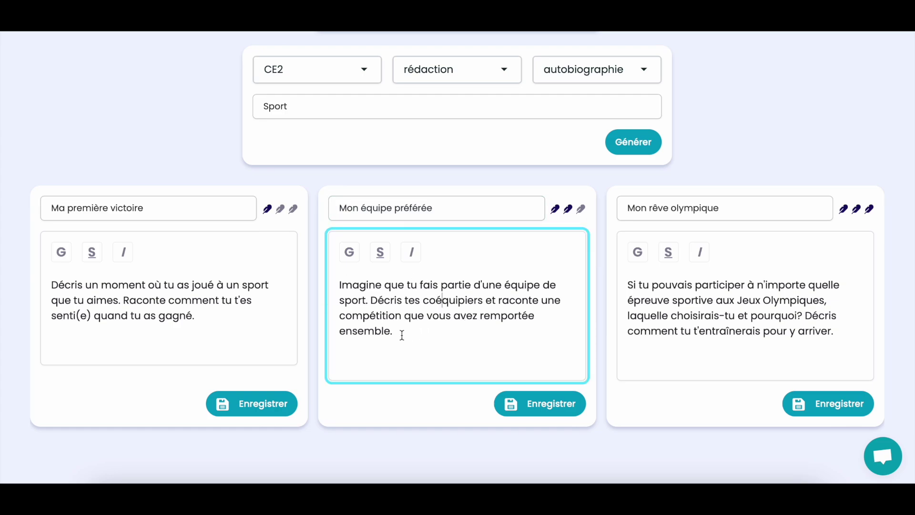
{"action": "left_click", "coordinate": [262, 406]}
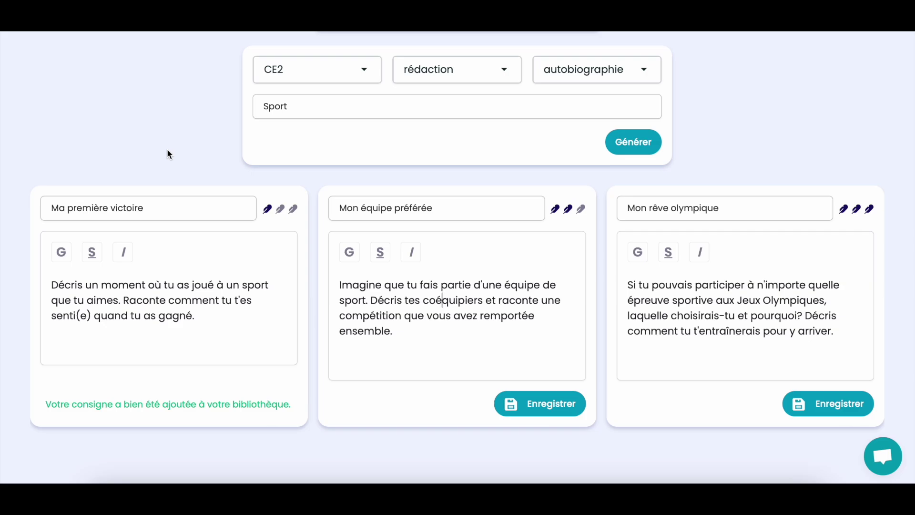
Step: Return to the class's Parcours and add the consigne "Ma première victoire" from Mes consignes
{"action": "scroll", "coordinate": [168, 150], "scroll_direction": "up", "scroll_amount": 3}
{"action": "left_click", "coordinate": [57, 49]}
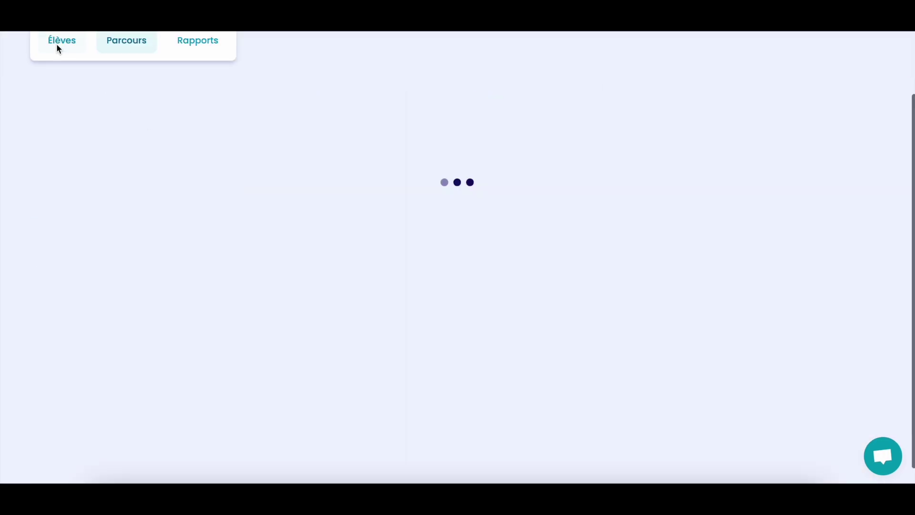
{"action": "scroll", "coordinate": [422, 357], "scroll_direction": "down", "scroll_amount": 2}
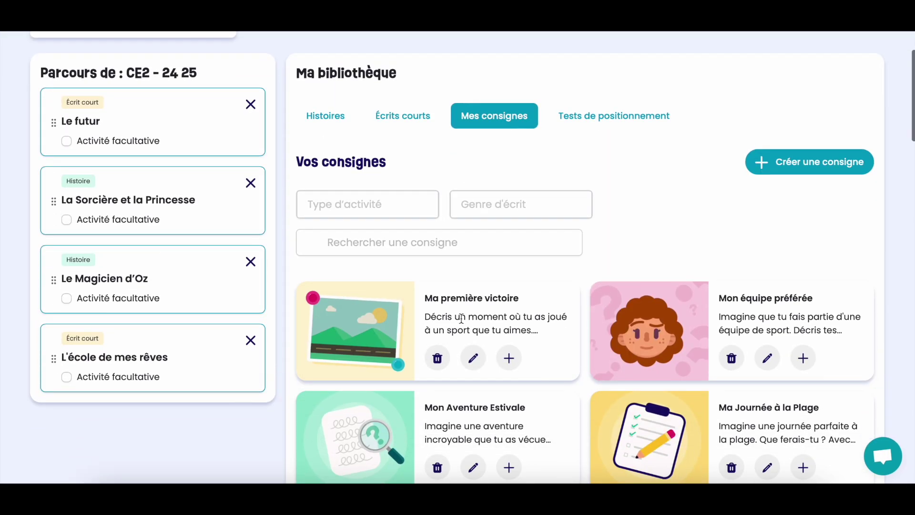
{"action": "left_click", "coordinate": [510, 358]}
{"action": "scroll", "coordinate": [143, 291], "scroll_direction": "down", "scroll_amount": 2}
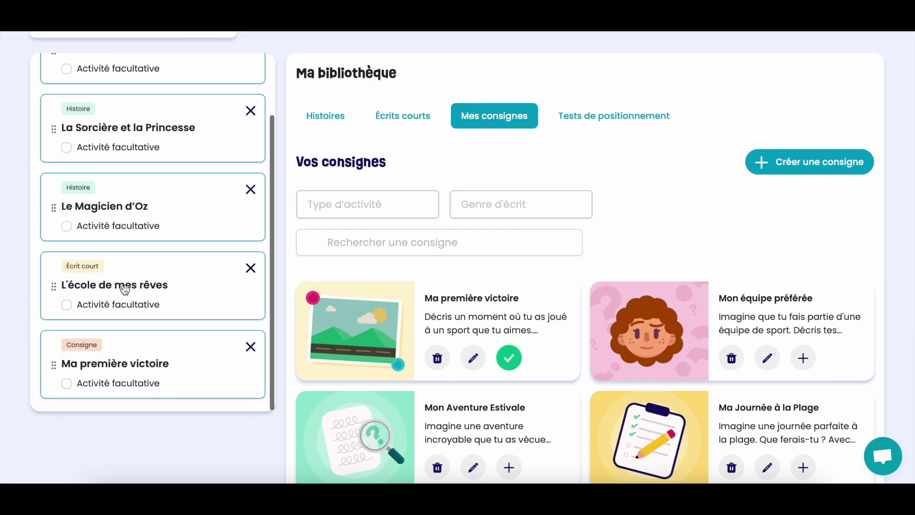
Step: Move "Ma première victoire" directly below "Le futur" and "La Sorcière et la Princesse" to the first place in the Parcours
{"action": "left_click", "coordinate": [219, 347]}
{"action": "left_click_drag", "start_coordinate": [219, 347], "coordinate": [200, 123]}
{"action": "scroll", "coordinate": [200, 123], "scroll_direction": "up", "scroll_amount": 2}
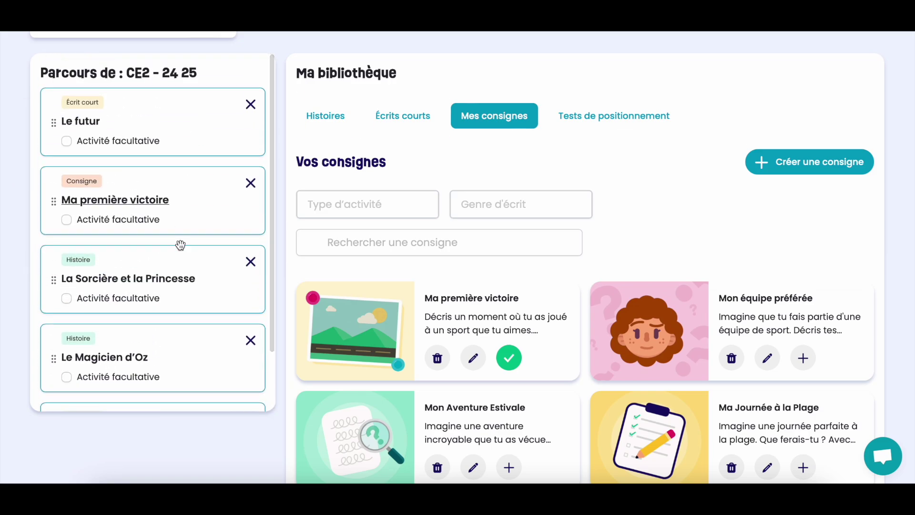
{"action": "left_click_drag", "start_coordinate": [214, 258], "coordinate": [199, 116]}
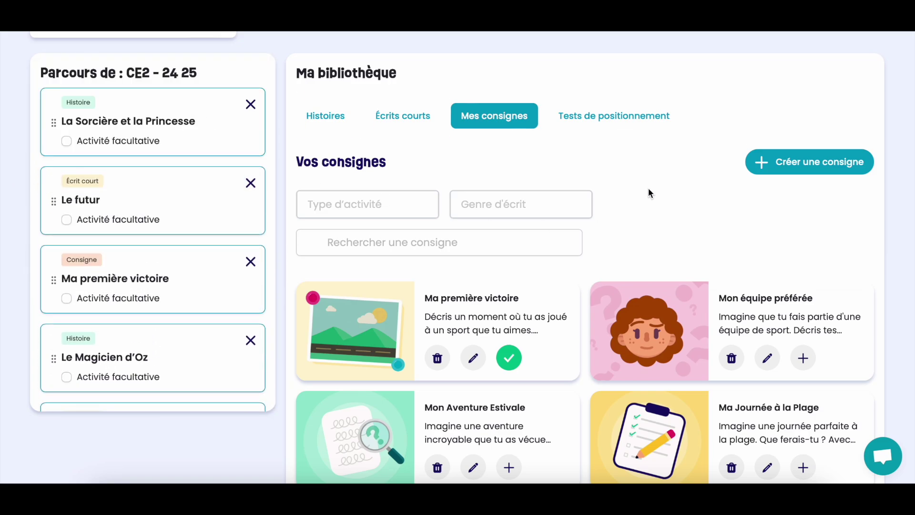
Step: Show the class's list of pupils and open the pupil space of the pupil listed just below the demo account
{"action": "scroll", "coordinate": [648, 188], "scroll_direction": "up", "scroll_amount": 2}
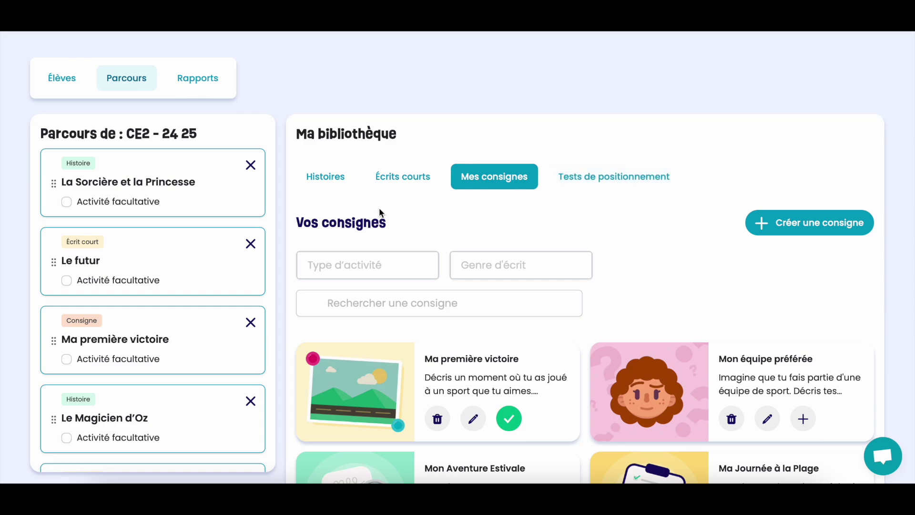
{"action": "scroll", "coordinate": [362, 177], "scroll_direction": "up", "scroll_amount": 1}
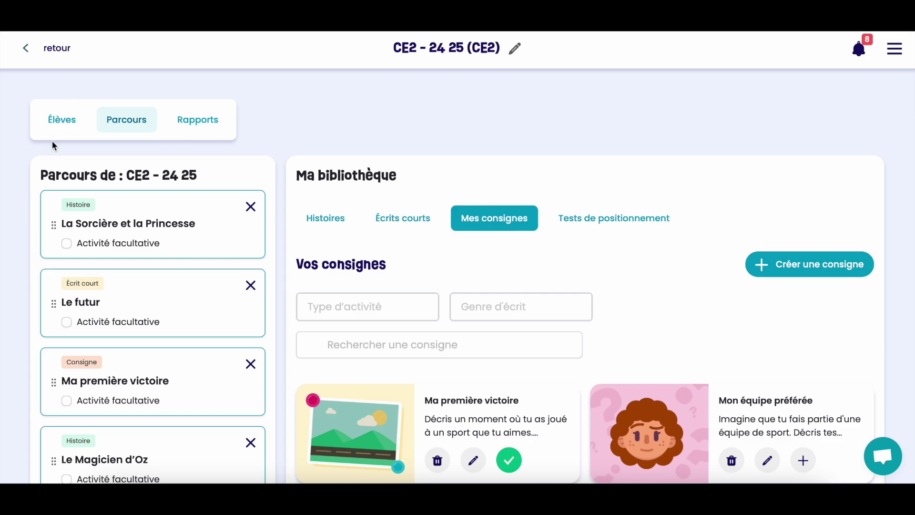
{"action": "left_click", "coordinate": [60, 129]}
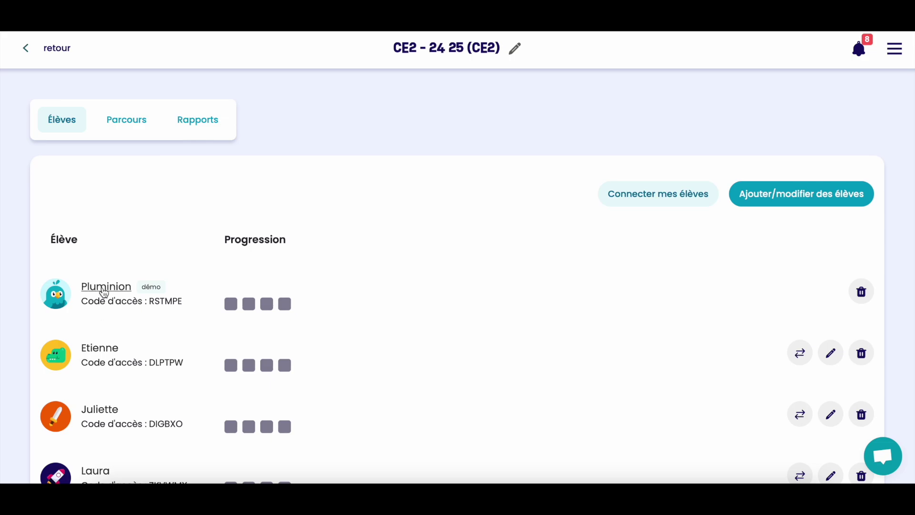
{"action": "scroll", "coordinate": [121, 425], "scroll_direction": "down", "scroll_amount": 2}
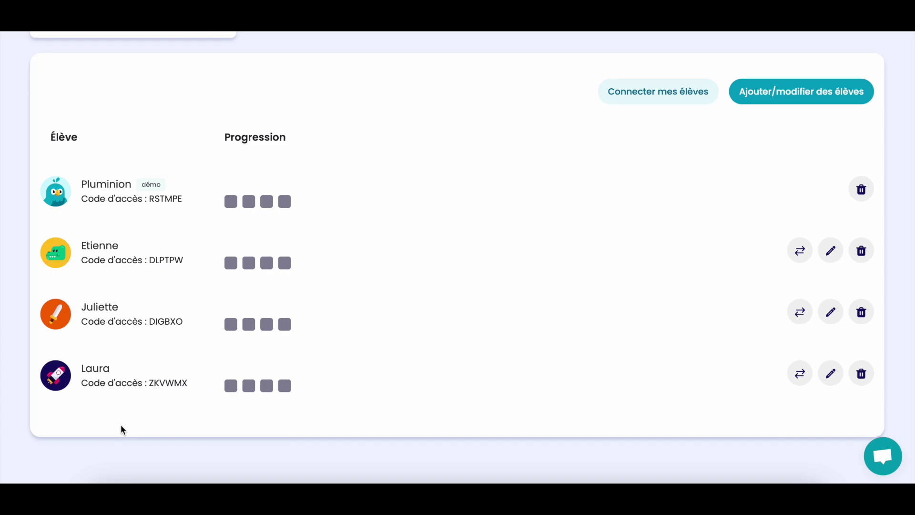
{"action": "left_click", "coordinate": [94, 246]}
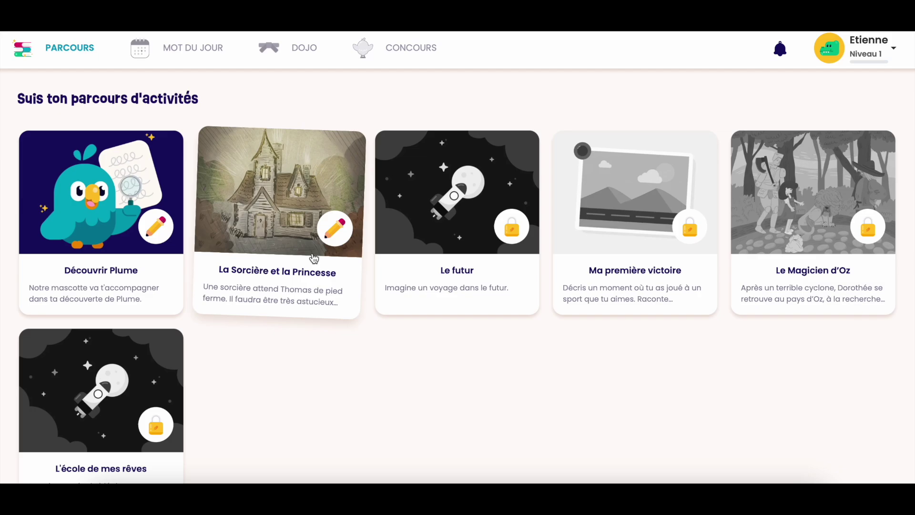
Step: Open the story "La Sorcière et la Princesse" from the pupil's Parcours and look through the text of Chapitre 1
{"action": "left_click", "coordinate": [268, 214]}
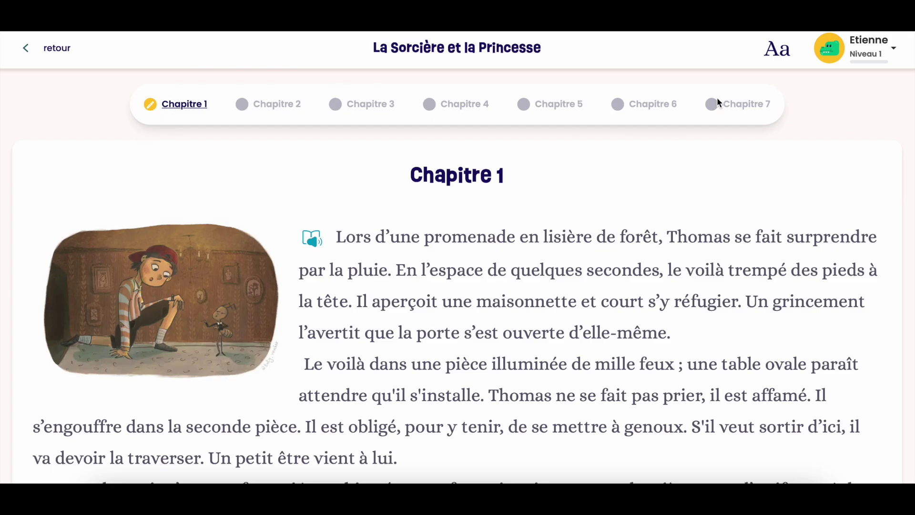
{"action": "scroll", "coordinate": [254, 219], "scroll_direction": "down", "scroll_amount": 2}
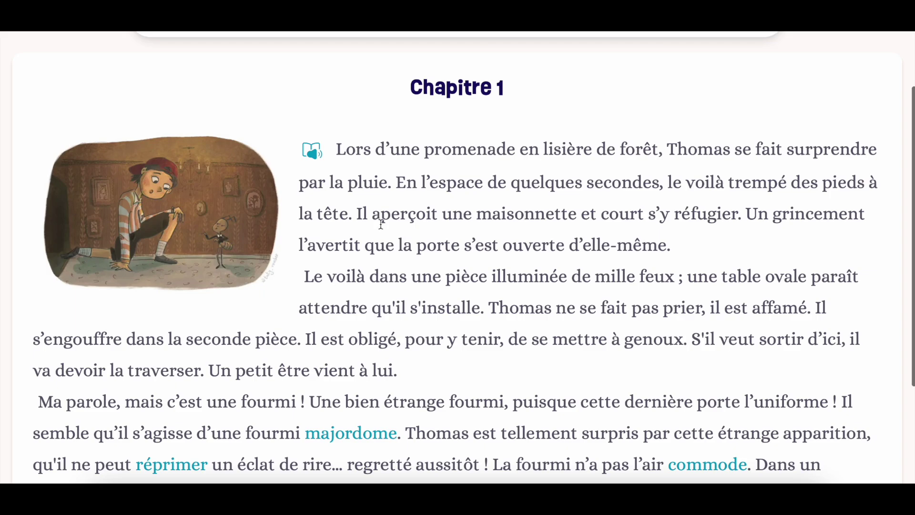
{"action": "scroll", "coordinate": [402, 328], "scroll_direction": "down", "scroll_amount": 2}
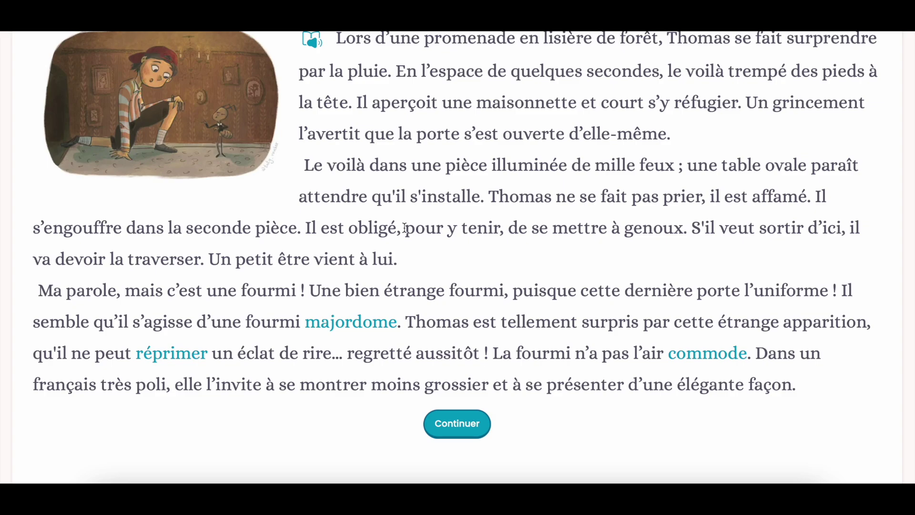
{"action": "scroll", "coordinate": [405, 228], "scroll_direction": "up", "scroll_amount": 2}
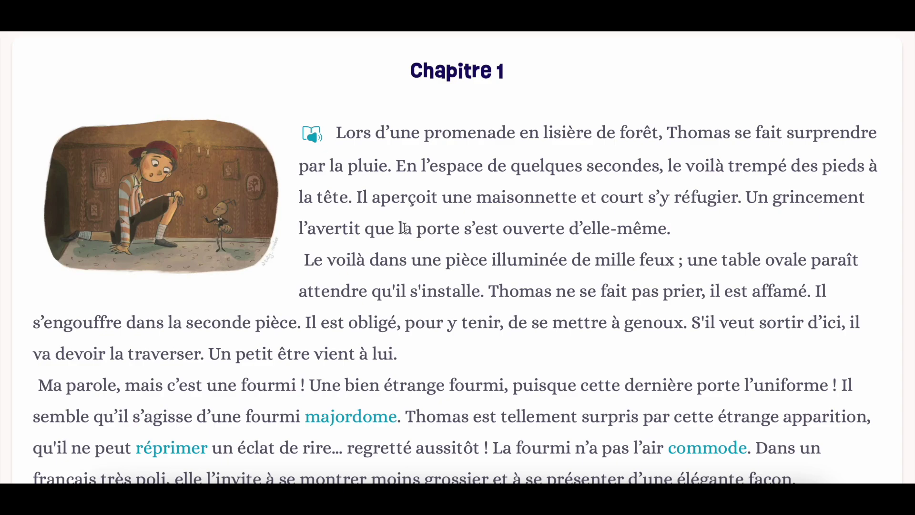
{"action": "scroll", "coordinate": [404, 228], "scroll_direction": "up", "scroll_amount": 2}
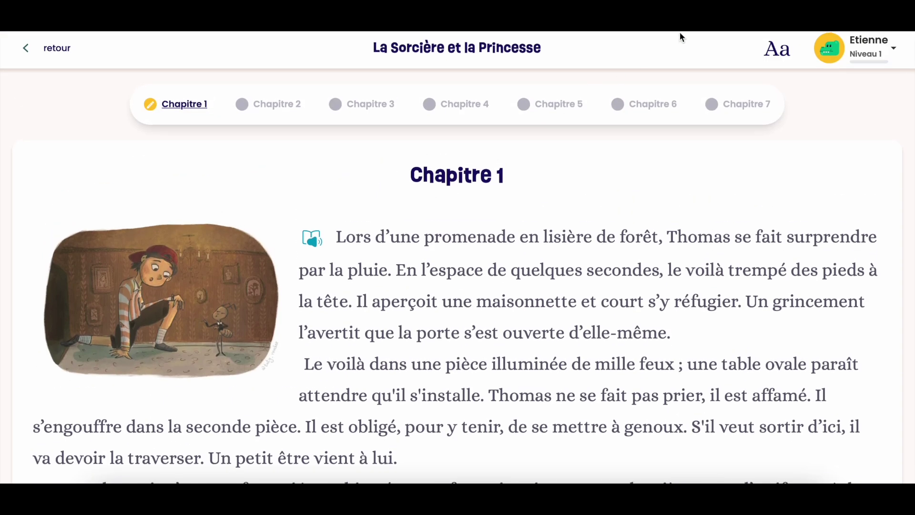
Step: Try the alternative reading font and the largest text size, restore the original font and smallest size, and close the display settings
{"action": "left_click", "coordinate": [769, 54]}
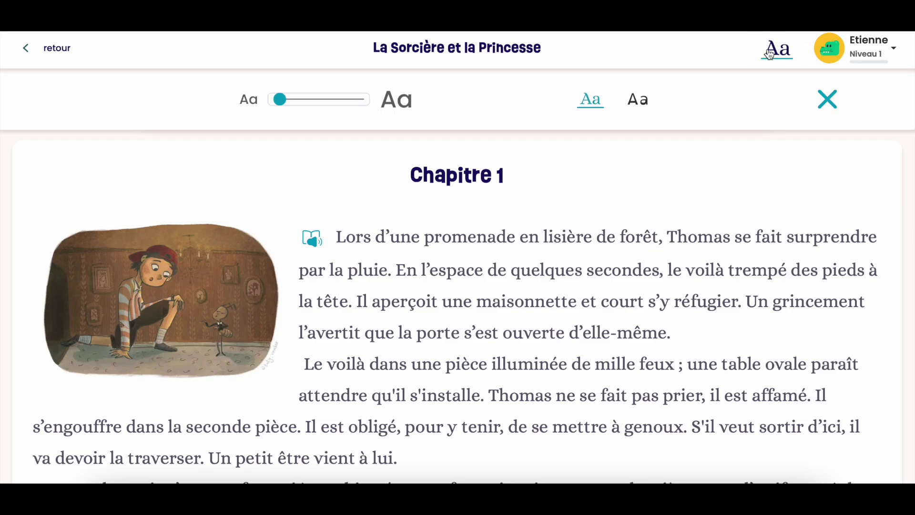
{"action": "left_click", "coordinate": [641, 101]}
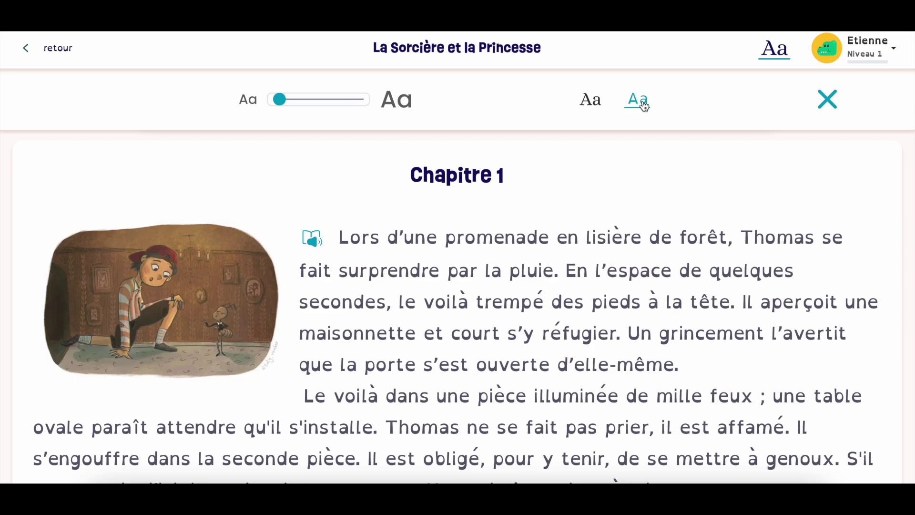
{"action": "scroll", "coordinate": [517, 348], "scroll_direction": "down", "scroll_amount": 3}
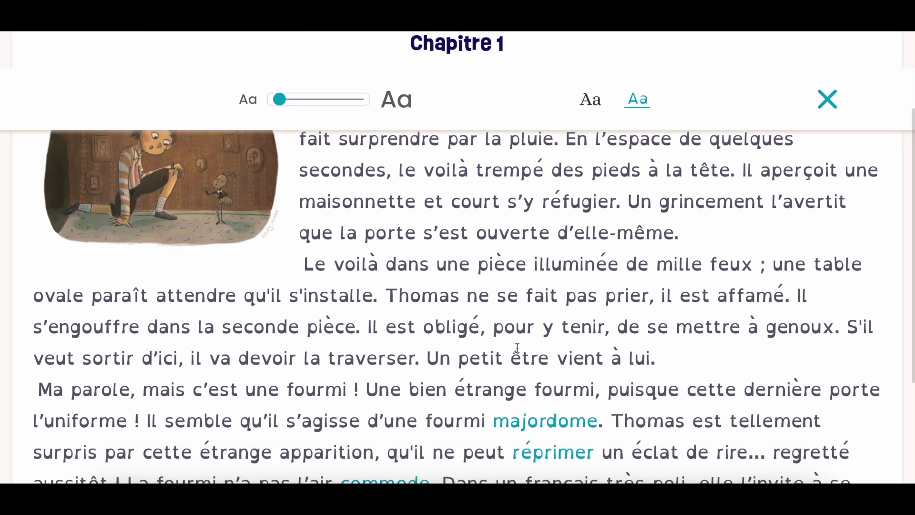
{"action": "left_click", "coordinate": [594, 101]}
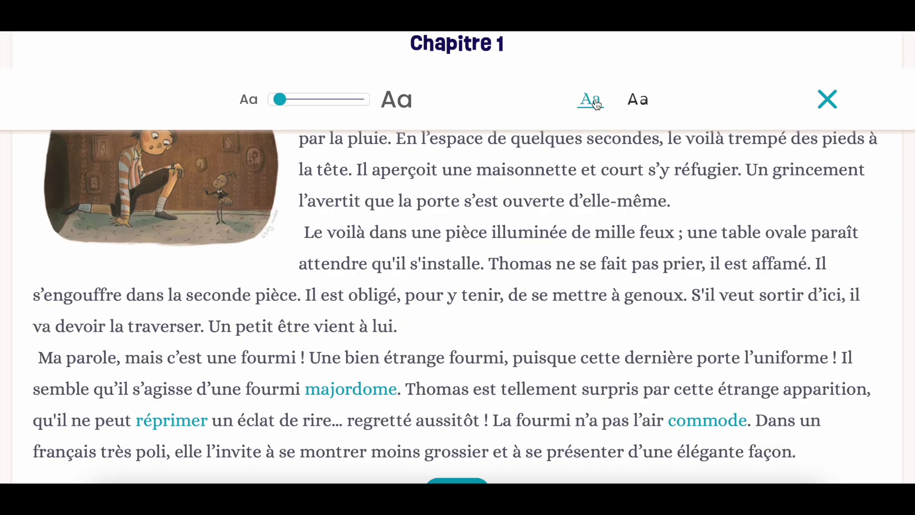
{"action": "scroll", "coordinate": [391, 228], "scroll_direction": "up", "scroll_amount": 2}
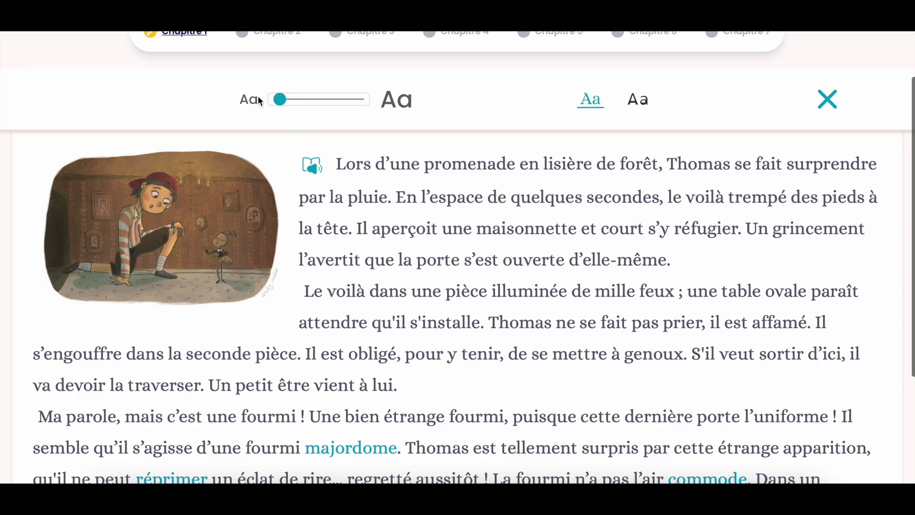
{"action": "left_click_drag", "start_coordinate": [281, 102], "coordinate": [366, 100]}
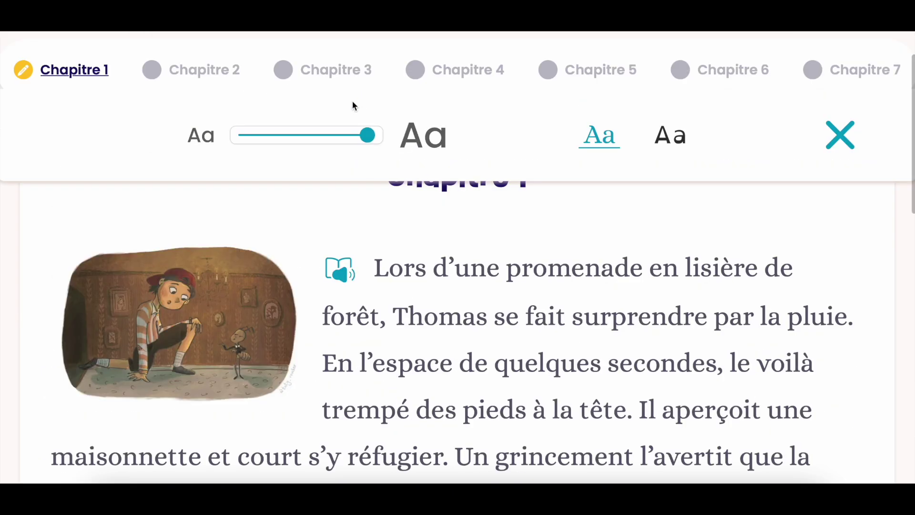
{"action": "left_click_drag", "start_coordinate": [364, 135], "coordinate": [229, 136]}
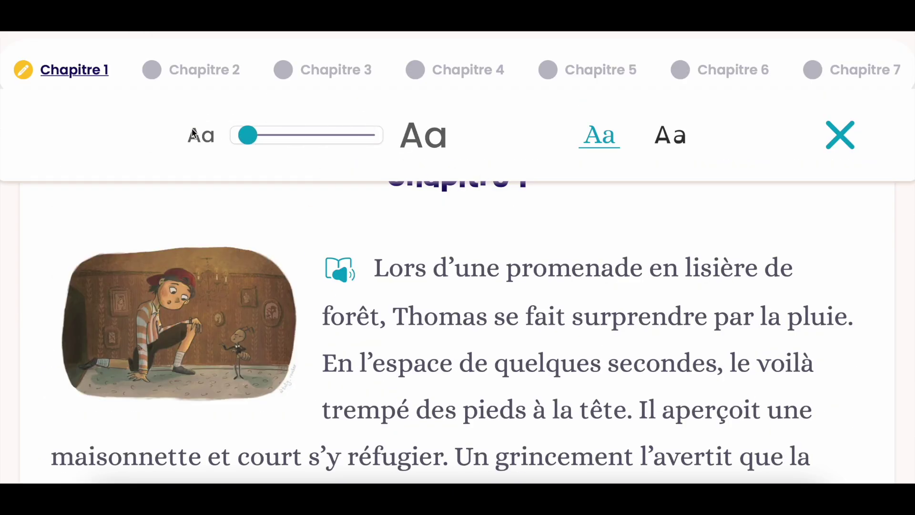
{"action": "left_click", "coordinate": [828, 99]}
Step: View the definitions of the highlighted words "majordome", "commode" and "réprimer" in Chapitre 1
{"action": "scroll", "coordinate": [394, 300], "scroll_direction": "down", "scroll_amount": 3}
{"action": "mouse_move", "coordinate": [395, 301]}
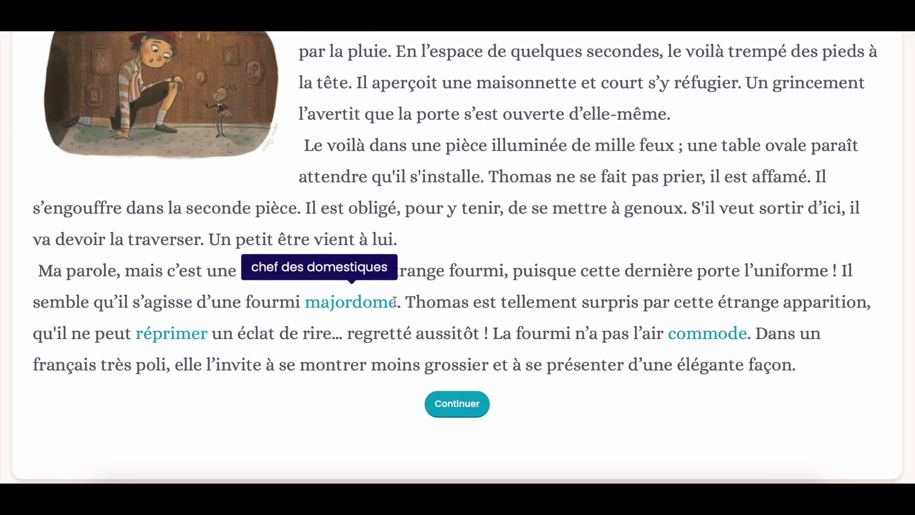
{"action": "mouse_move", "coordinate": [699, 329]}
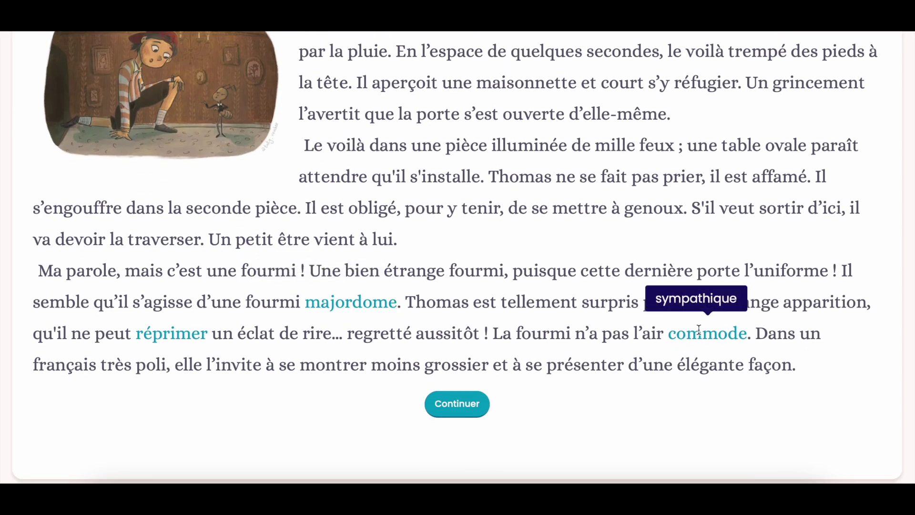
{"action": "mouse_move", "coordinate": [167, 335]}
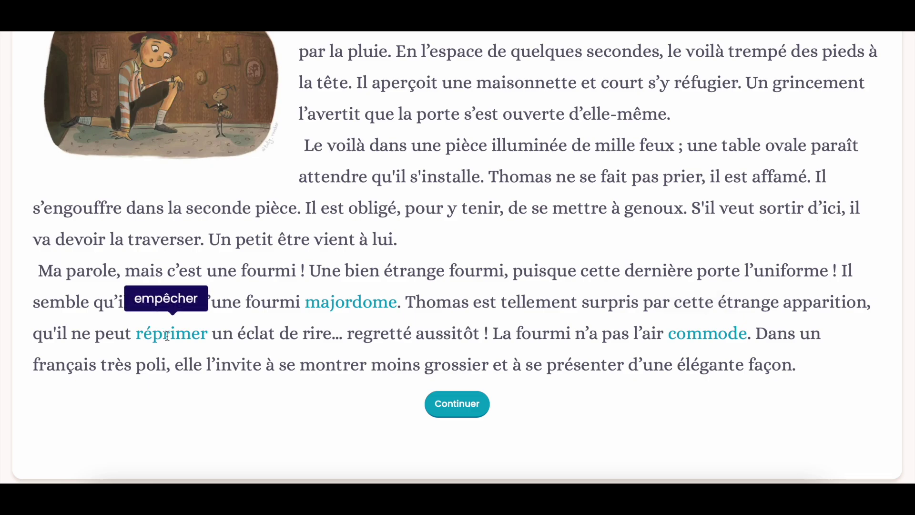
{"action": "mouse_move", "coordinate": [326, 299]}
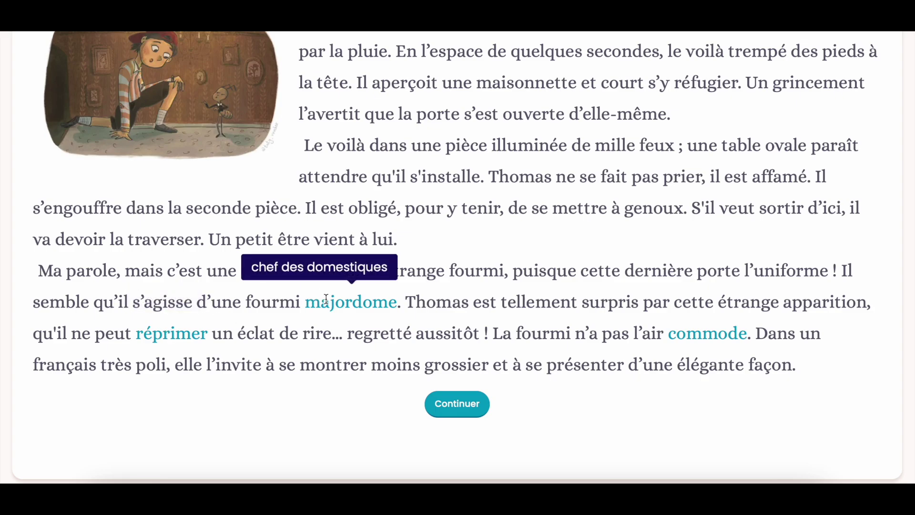
{"action": "scroll", "coordinate": [449, 176], "scroll_direction": "up", "scroll_amount": 2}
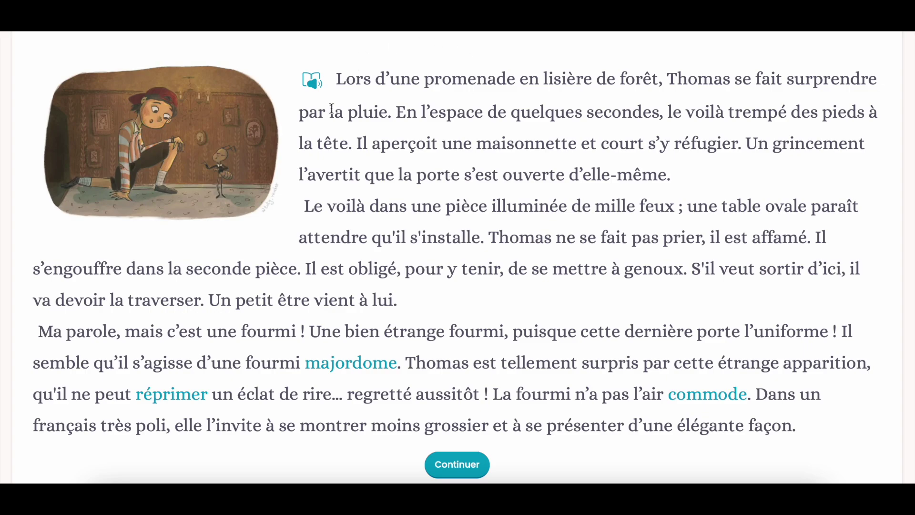
Step: Continue past the Chapitre 1 text, open that text in the reading-aid view and start reading it aloud
{"action": "left_click", "coordinate": [466, 469]}
{"action": "scroll", "coordinate": [490, 264], "scroll_direction": "up", "scroll_amount": 10}
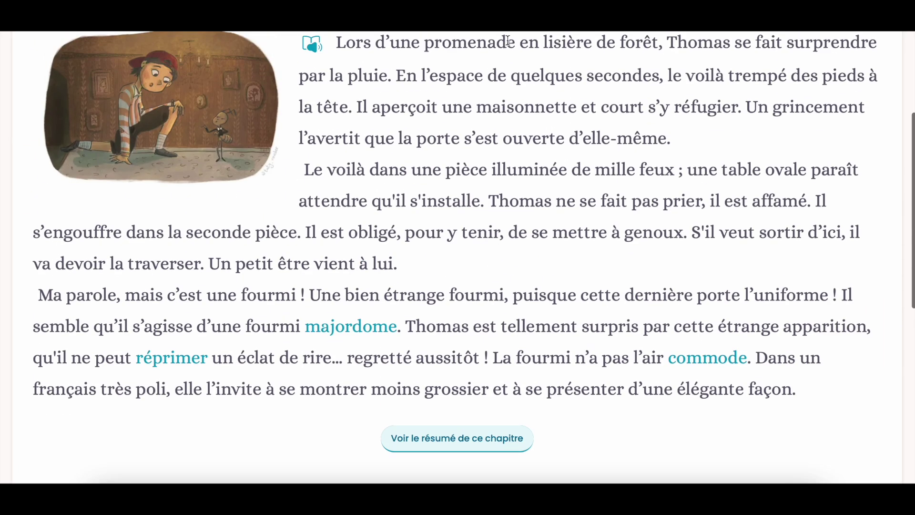
{"action": "scroll", "coordinate": [364, 257], "scroll_direction": "down", "scroll_amount": 2}
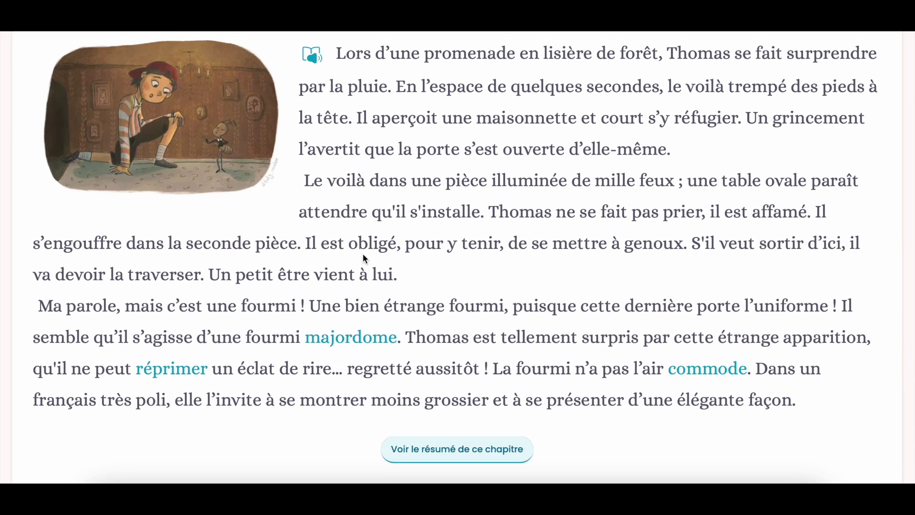
{"action": "left_click", "coordinate": [313, 59]}
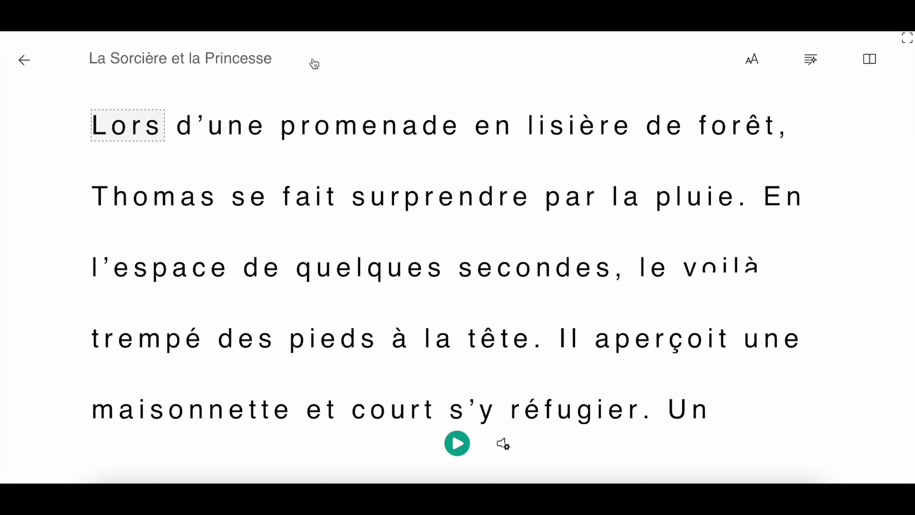
{"action": "left_click", "coordinate": [458, 445]}
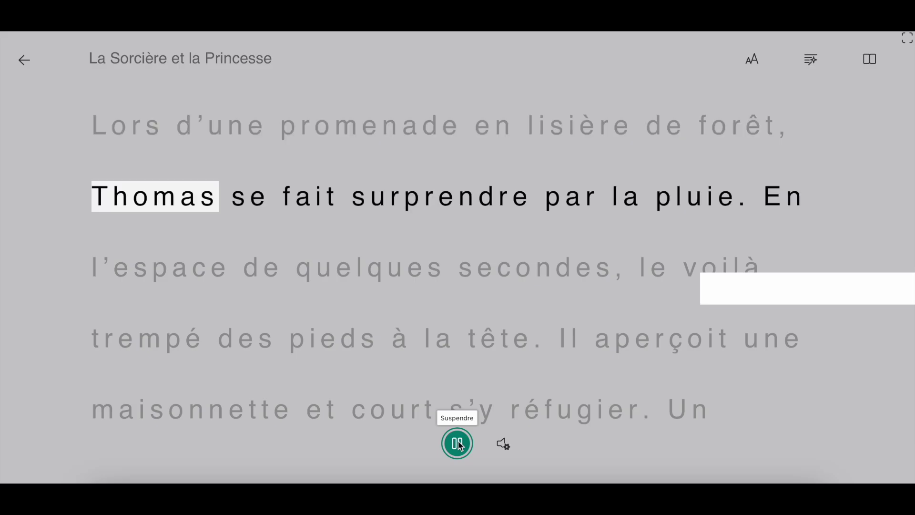
Step: Pause the reading aloud and look through the text preferences for size, spacing, font and themes
{"action": "left_click", "coordinate": [458, 444]}
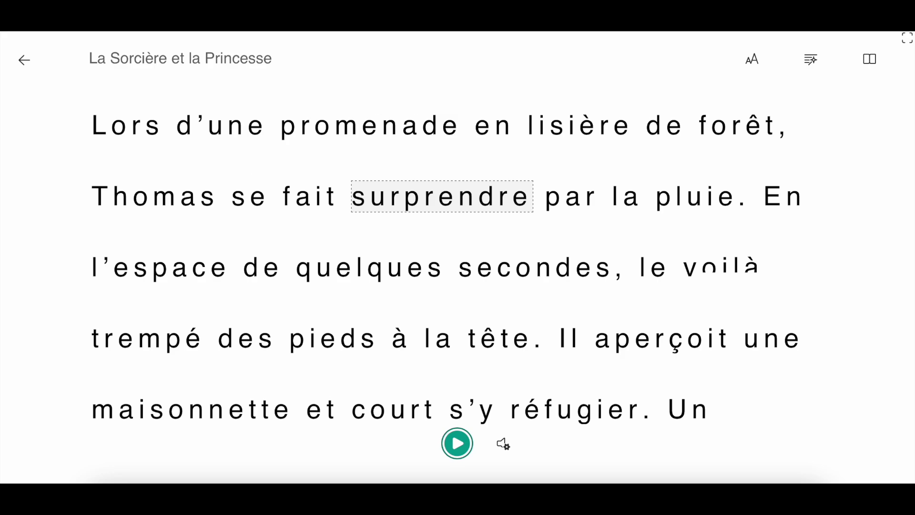
{"action": "left_click", "coordinate": [755, 67]}
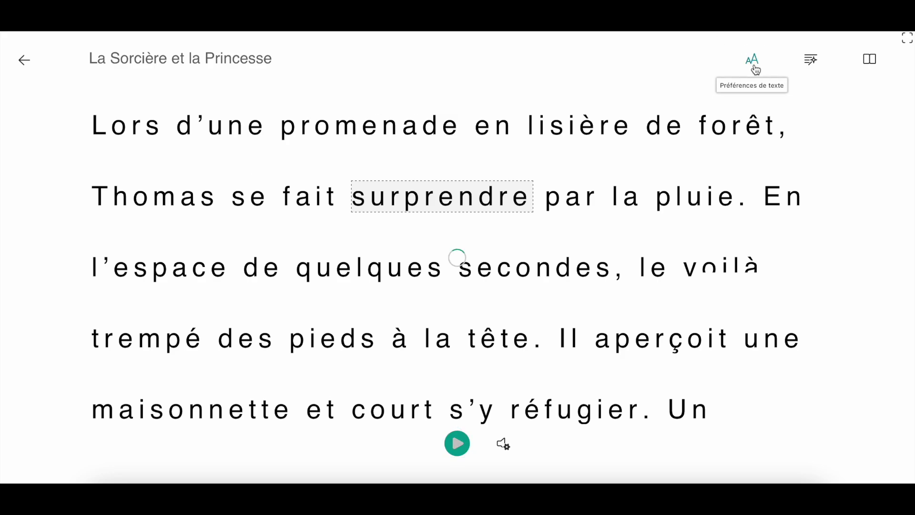
{"action": "left_click_drag", "start_coordinate": [788, 131], "coordinate": [797, 184]}
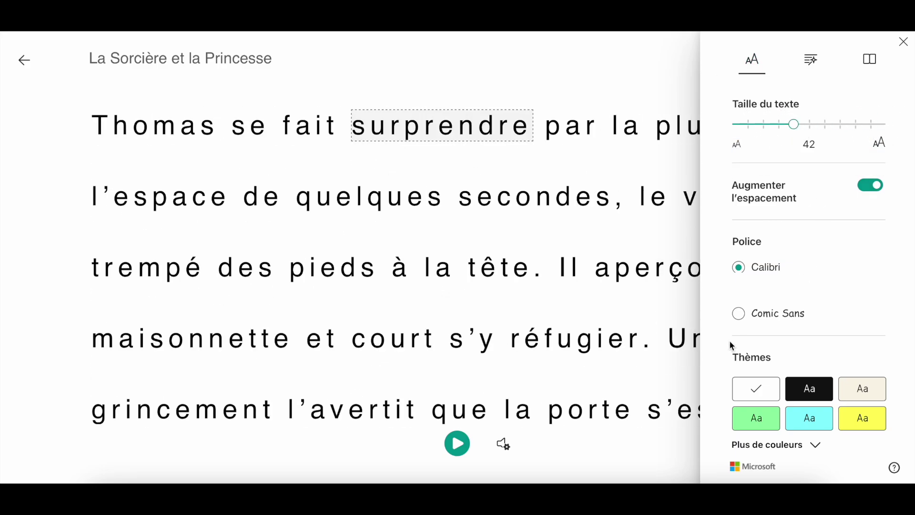
{"action": "scroll", "coordinate": [743, 348], "scroll_direction": "down", "scroll_amount": 3}
{"action": "scroll", "coordinate": [851, 191], "scroll_direction": "up", "scroll_amount": 4}
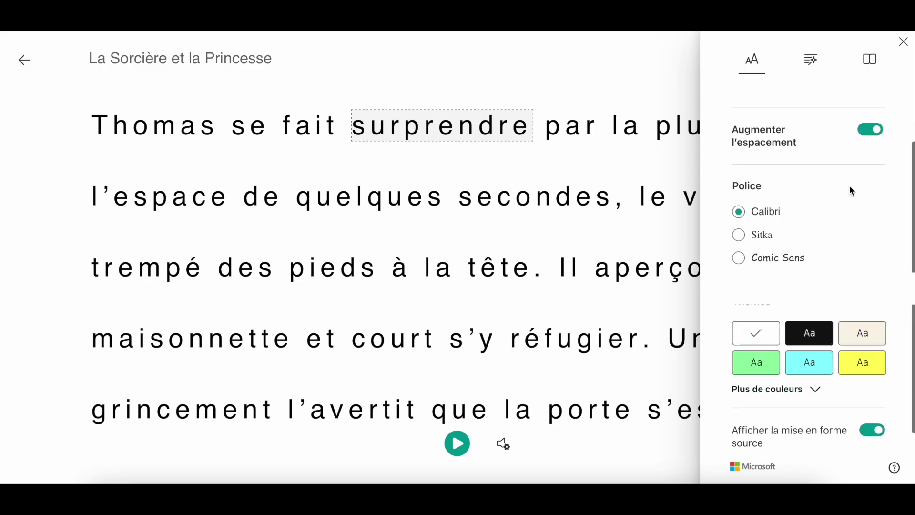
Step: Turn on syllable division and highlight nouns in blue, verbs in red and adjectives in green
{"action": "left_click", "coordinate": [816, 61]}
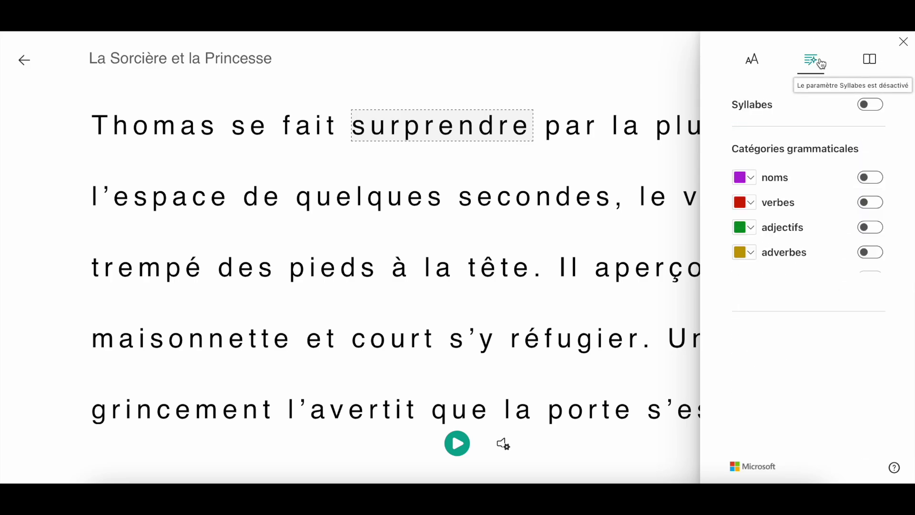
{"action": "left_click", "coordinate": [866, 105]}
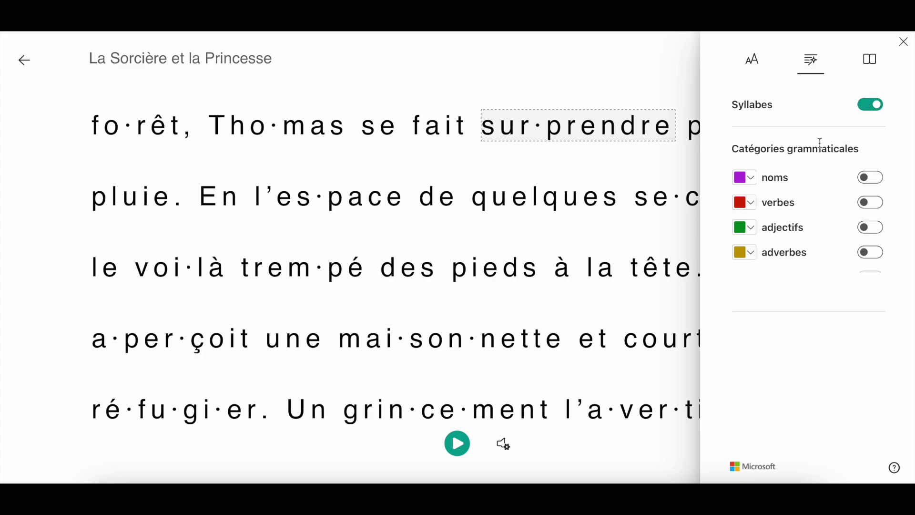
{"action": "left_click", "coordinate": [873, 185]}
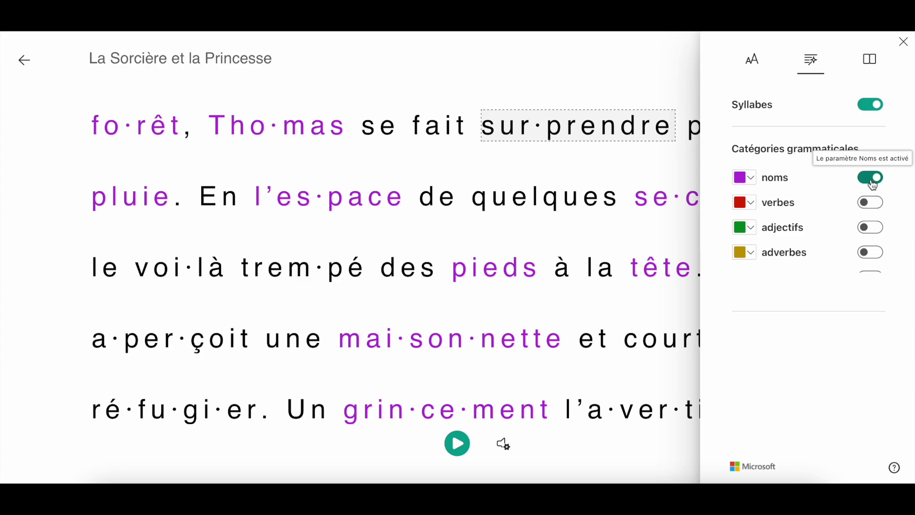
{"action": "left_click", "coordinate": [748, 185]}
{"action": "left_click", "coordinate": [753, 238]}
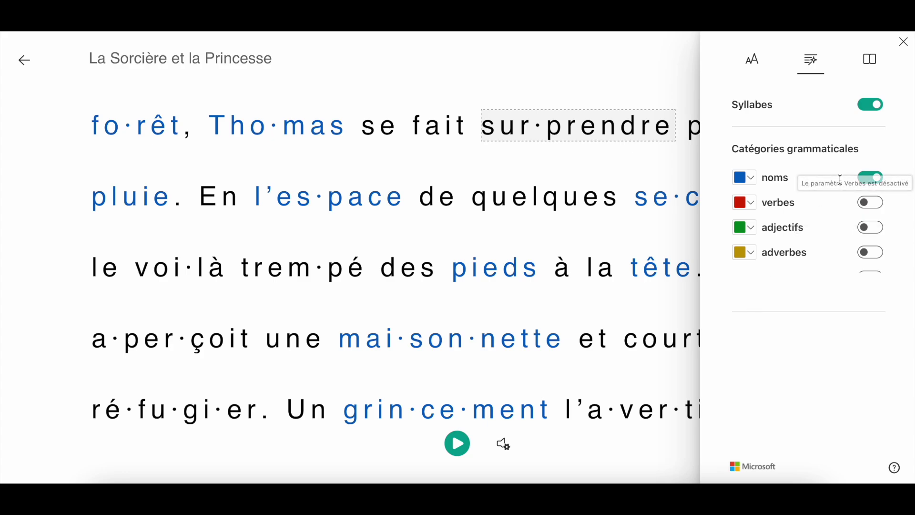
{"action": "left_click", "coordinate": [871, 203]}
{"action": "left_click", "coordinate": [870, 227]}
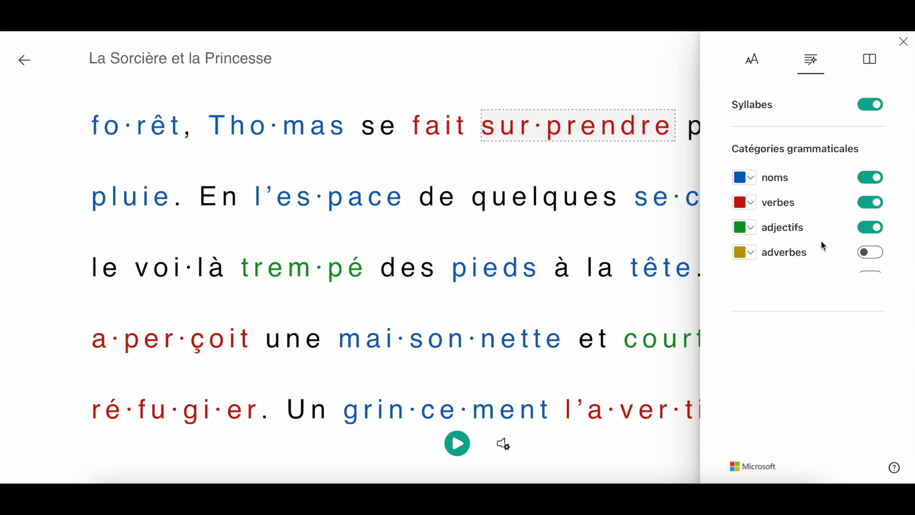
Step: Turn on single-line focus, play the reading aloud for a few lines and pause it
{"action": "left_click", "coordinate": [870, 63]}
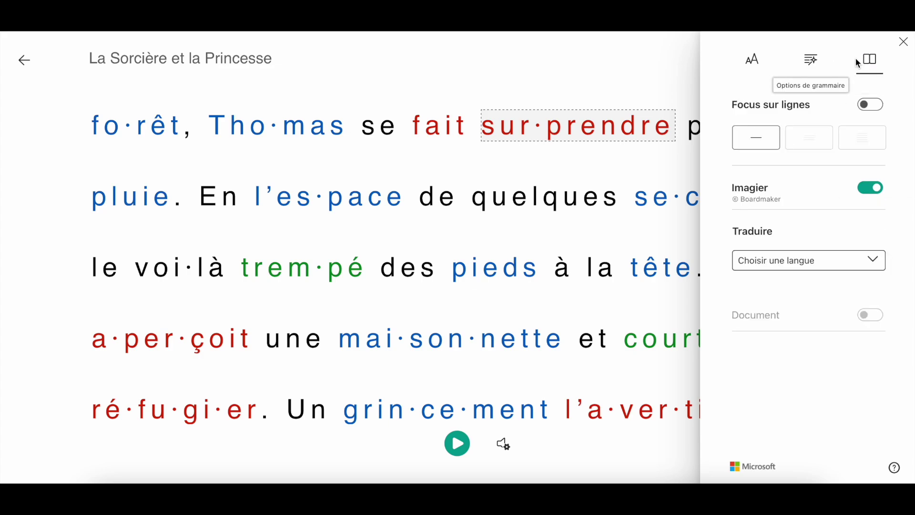
{"action": "left_click", "coordinate": [761, 137]}
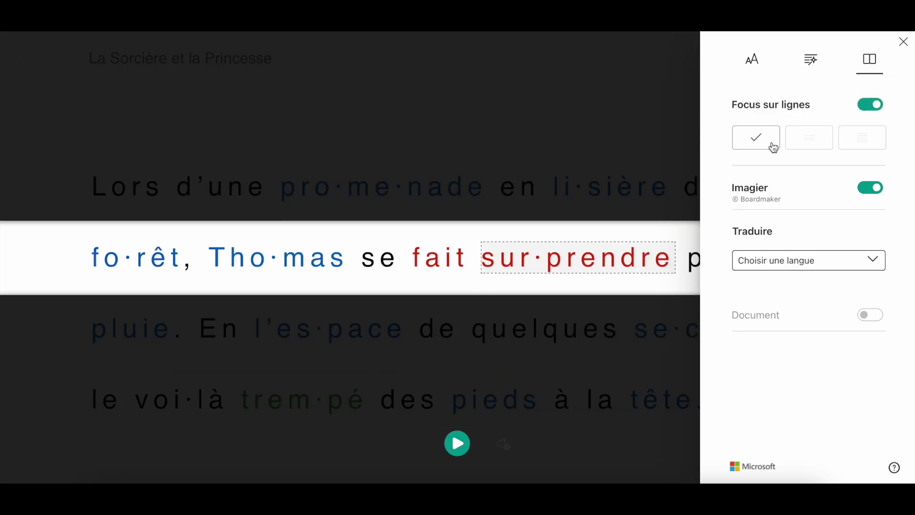
{"action": "left_click", "coordinate": [460, 441]}
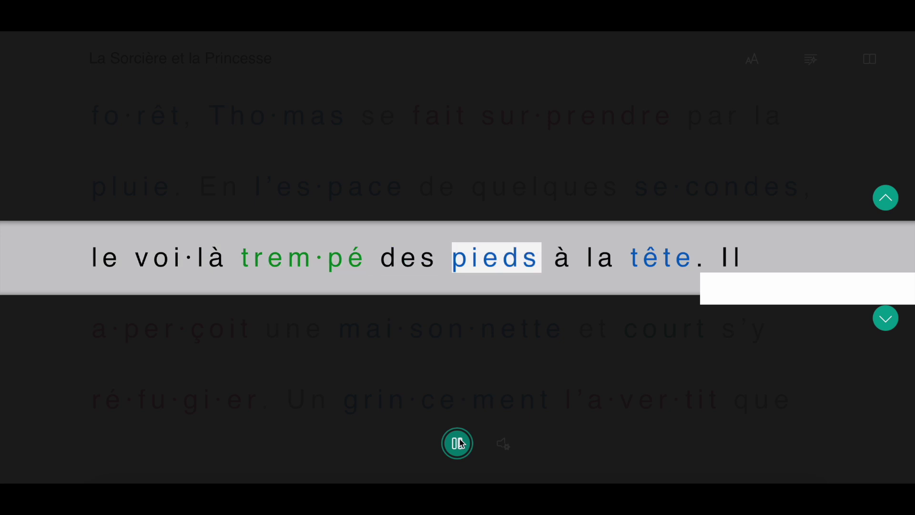
{"action": "left_click", "coordinate": [458, 443]}
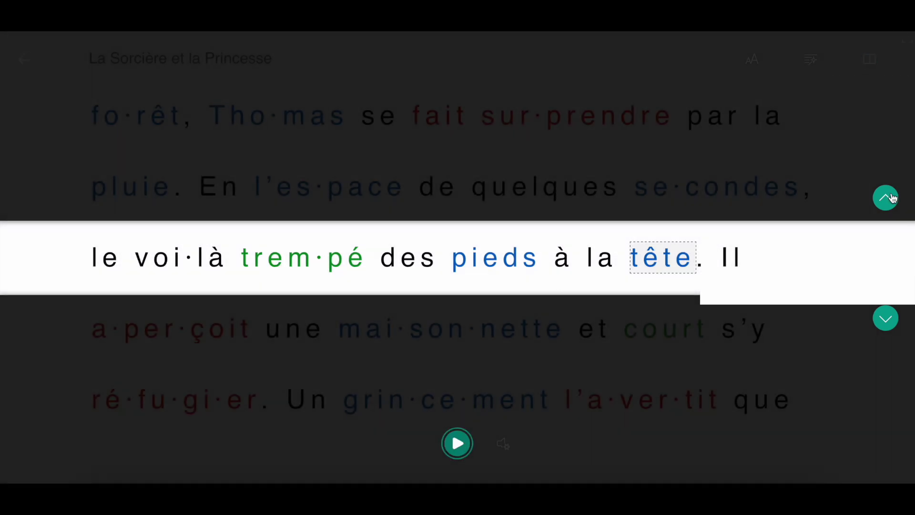
Step: Translate the whole document into Italian and close the reading preferences
{"action": "left_click", "coordinate": [874, 71]}
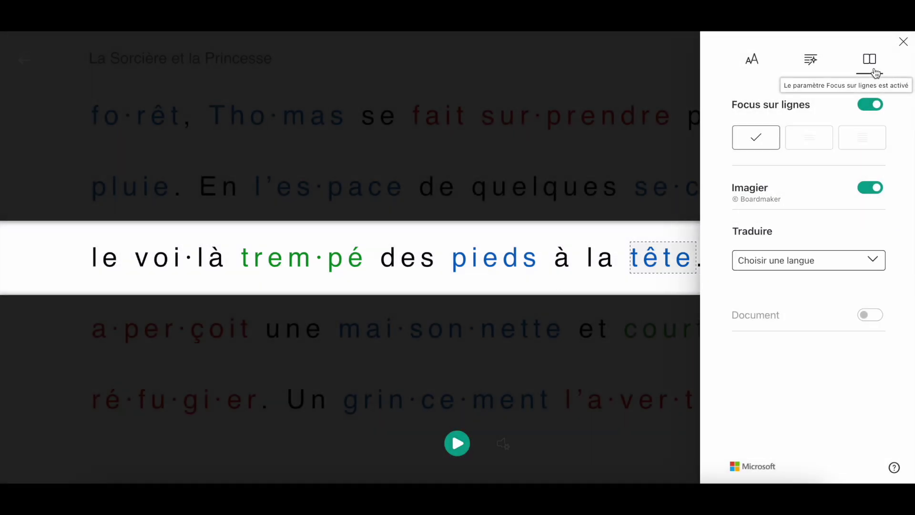
{"action": "left_click", "coordinate": [782, 262]}
{"action": "scroll", "coordinate": [768, 392], "scroll_direction": "down", "scroll_amount": 12}
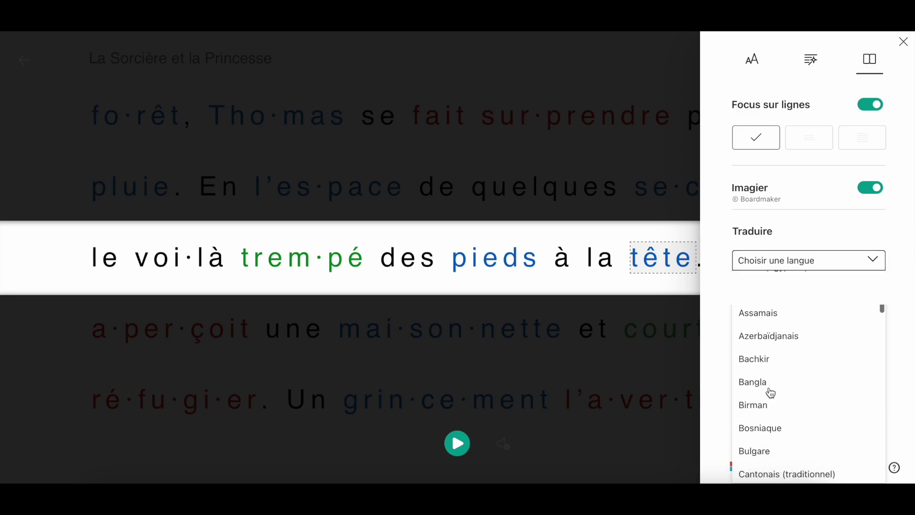
{"action": "scroll", "coordinate": [774, 373], "scroll_direction": "down", "scroll_amount": 10}
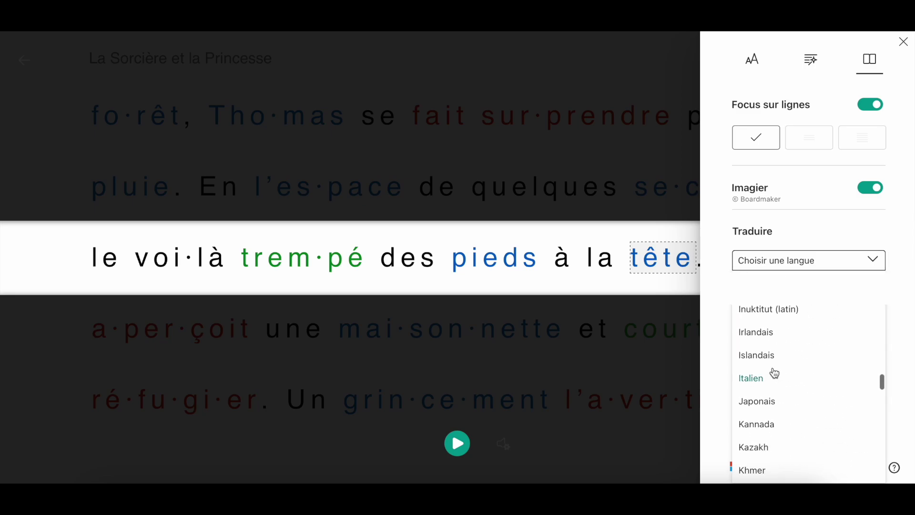
{"action": "left_click", "coordinate": [765, 377]}
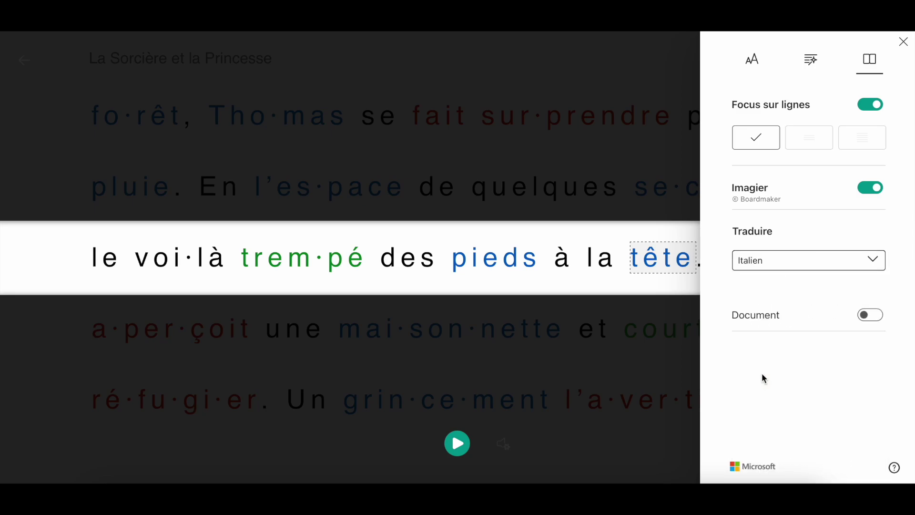
{"action": "left_click", "coordinate": [870, 314]}
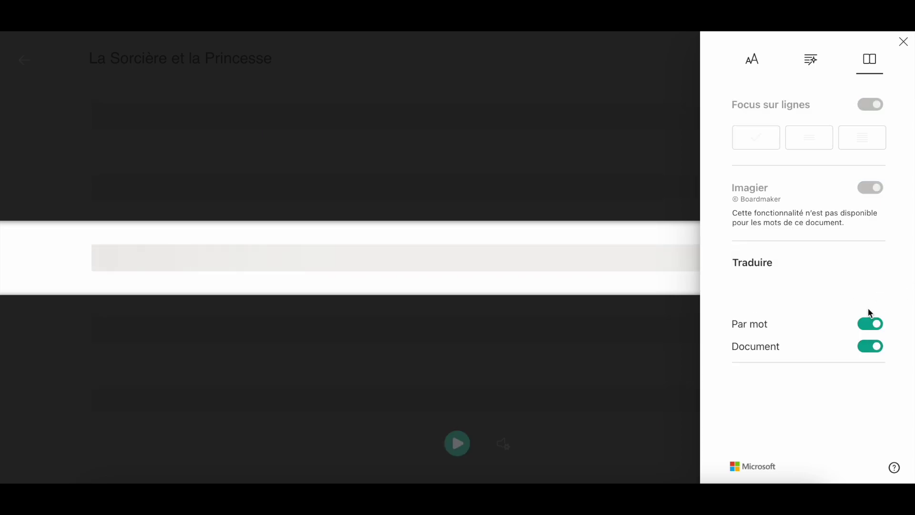
{"action": "left_click", "coordinate": [902, 42]}
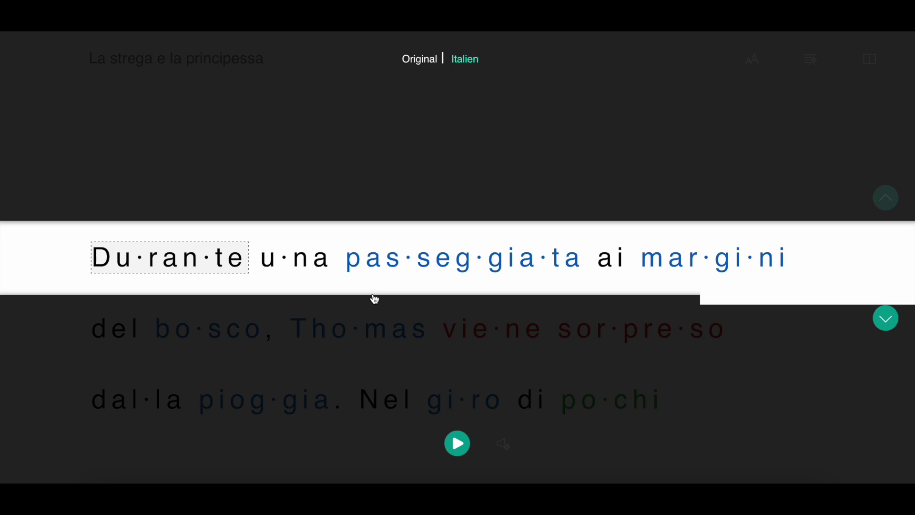
Step: Leave the reading-aid view and review the Chapitre 1 text and its "À toi de jouer !" writing prompt
{"action": "left_click", "coordinate": [18, 67]}
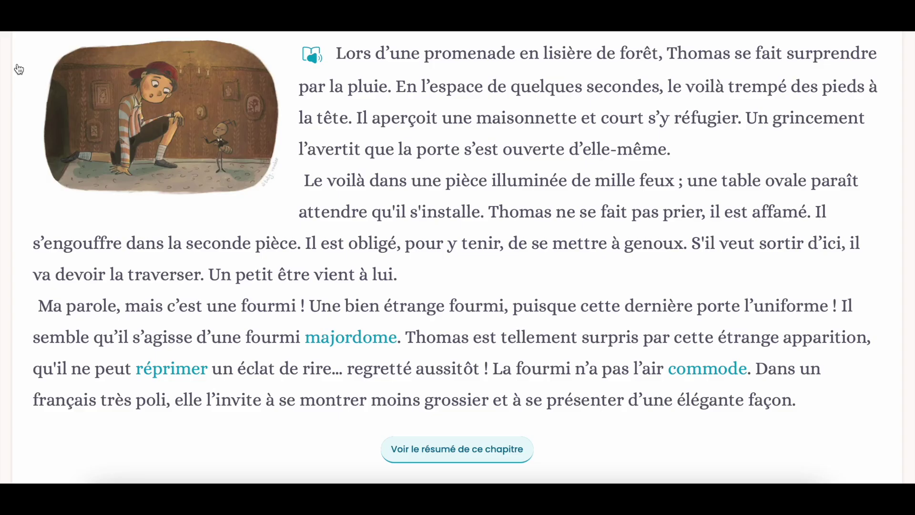
{"action": "scroll", "coordinate": [280, 212], "scroll_direction": "up", "scroll_amount": 2}
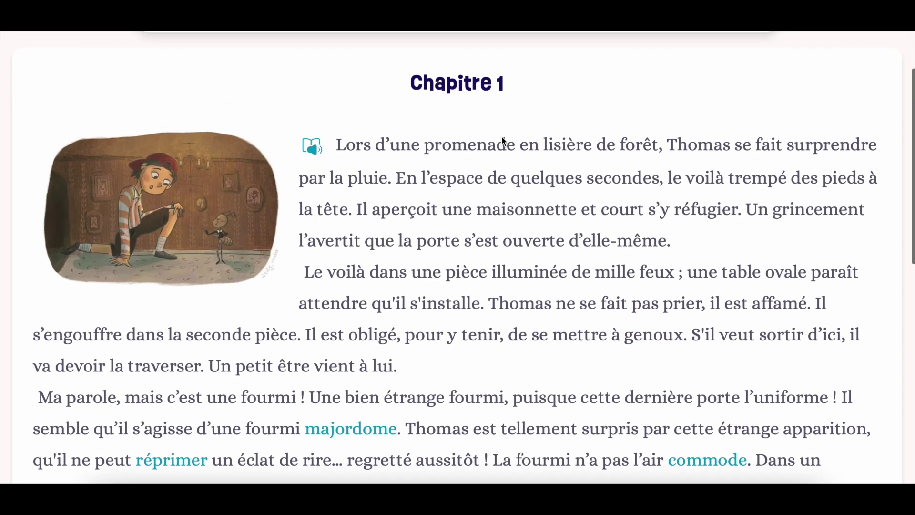
{"action": "scroll", "coordinate": [502, 249], "scroll_direction": "down", "scroll_amount": 2}
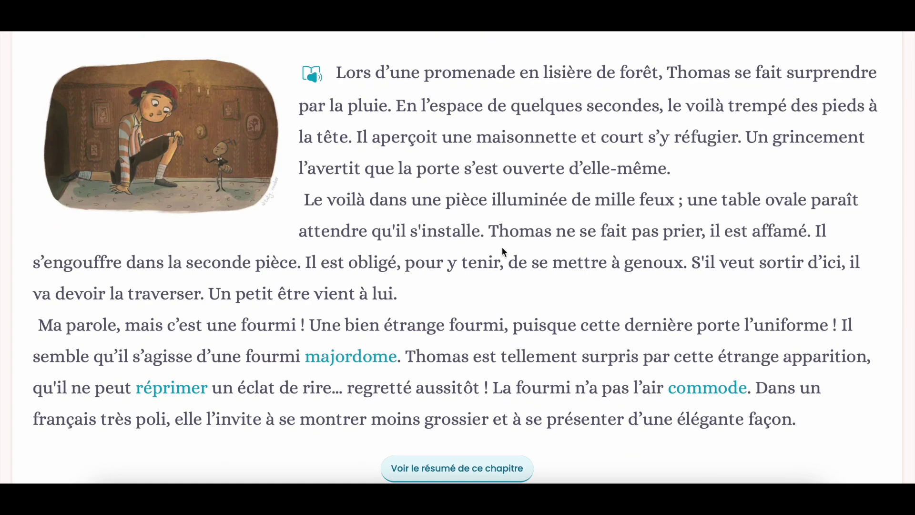
{"action": "scroll", "coordinate": [502, 247], "scroll_direction": "down", "scroll_amount": 9}
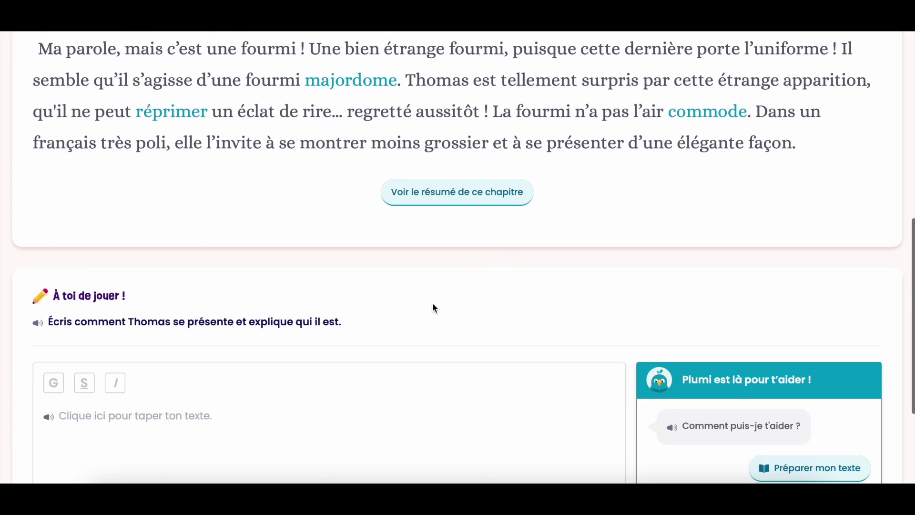
{"action": "left_click", "coordinate": [323, 324]}
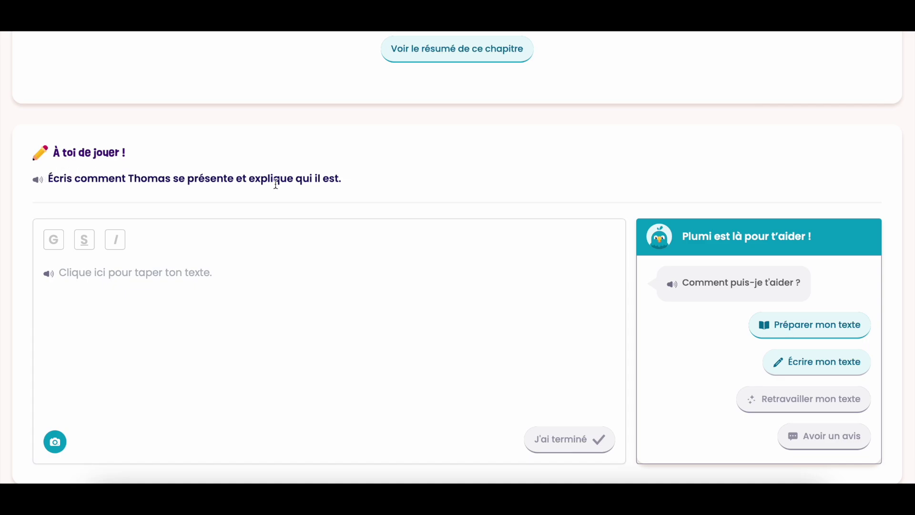
{"action": "scroll", "coordinate": [275, 183], "scroll_direction": "up", "scroll_amount": 4}
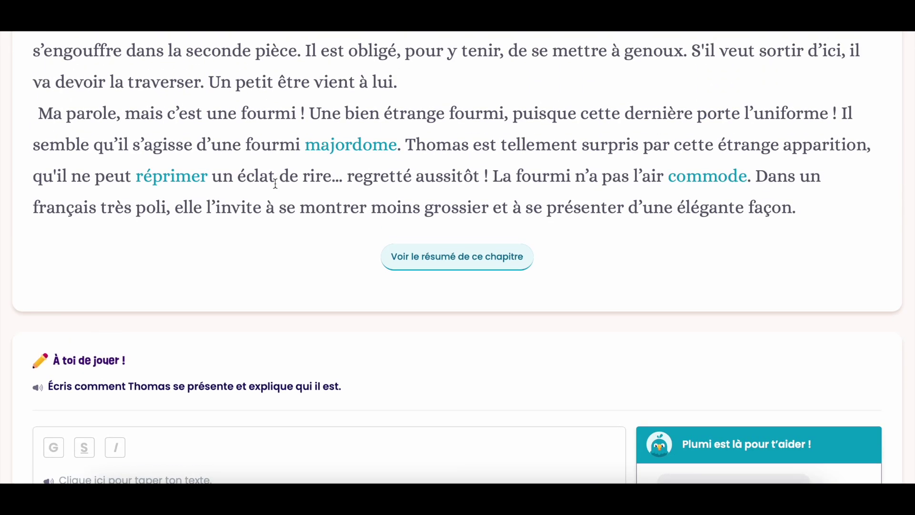
{"action": "scroll", "coordinate": [275, 183], "scroll_direction": "up", "scroll_amount": 5}
{"action": "scroll", "coordinate": [416, 241], "scroll_direction": "down", "scroll_amount": 6}
{"action": "scroll", "coordinate": [417, 242], "scroll_direction": "down", "scroll_amount": 2}
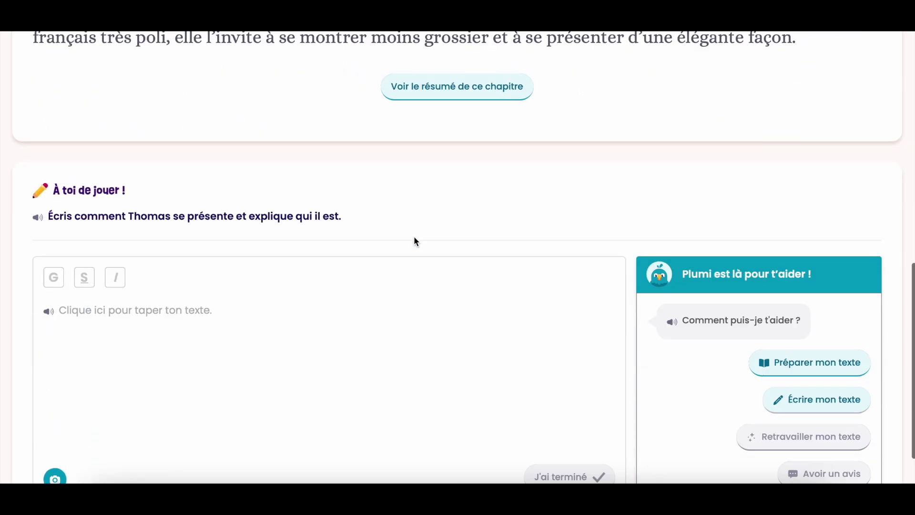
Step: Try out a short introduction beginning "Bonjour je suis" in the answer area and clear the text
{"action": "left_click", "coordinate": [319, 350]}
{"action": "scroll", "coordinate": [318, 351], "scroll_direction": "down", "scroll_amount": 1}
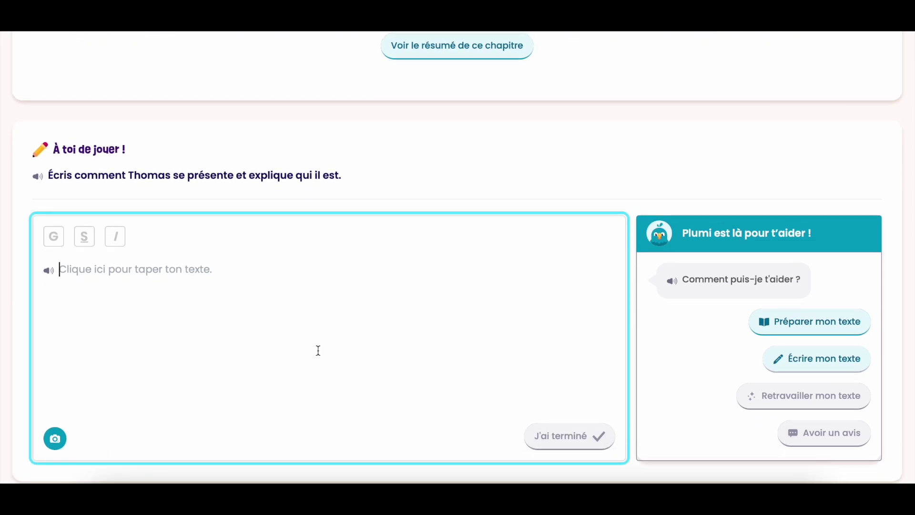
{"action": "type", "text": "Bonjour "}
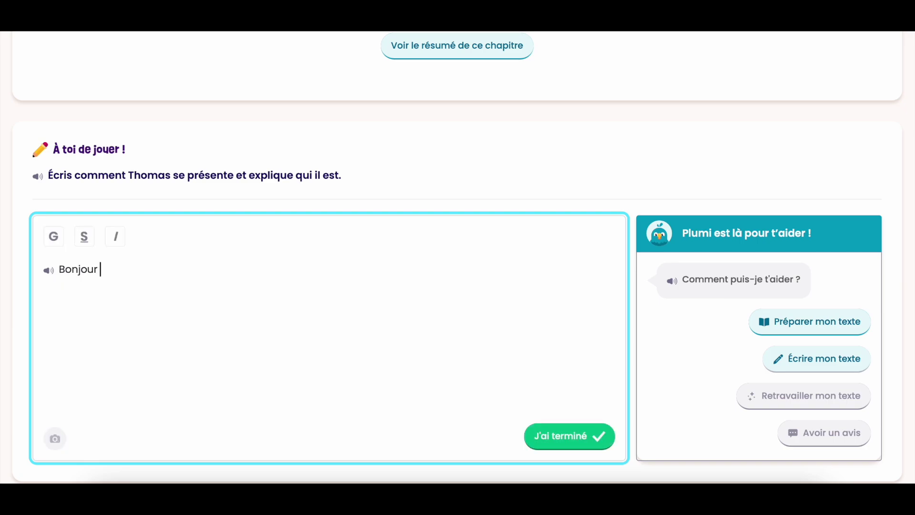
{"action": "type", "text": "je suis Hugo"}
{"action": "key", "text": "ctrl+a"}
{"action": "key", "text": "BackSpace"}
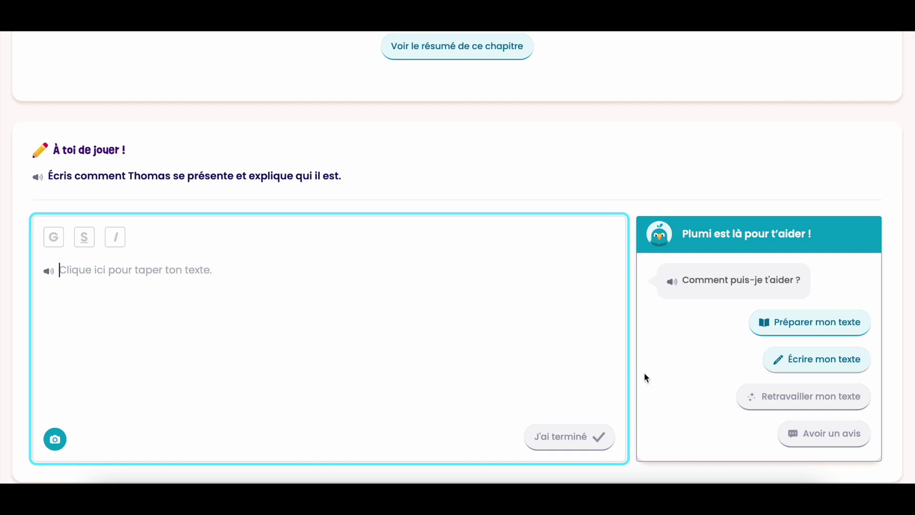
Step: Ask Plumi for "Idées de parties" to prepare the text, and return to the help choices
{"action": "left_click", "coordinate": [819, 318]}
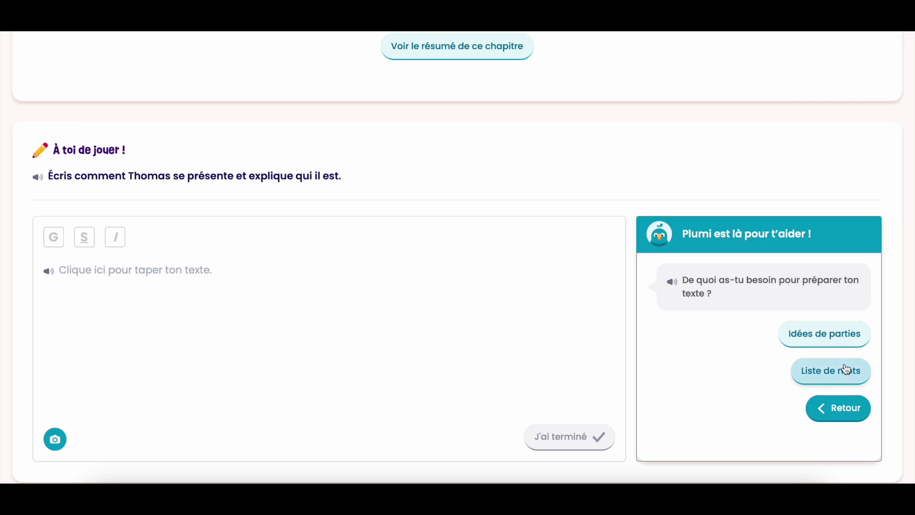
{"action": "left_click", "coordinate": [840, 334]}
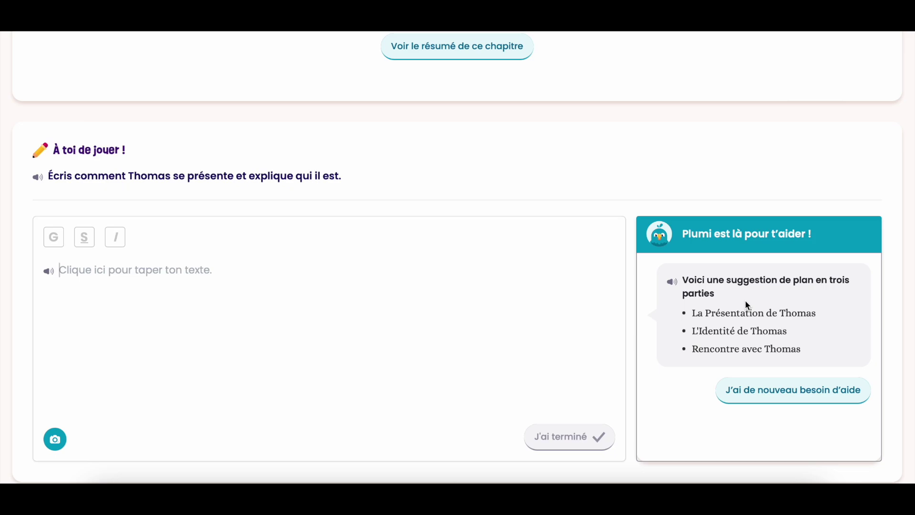
{"action": "left_click", "coordinate": [792, 399]}
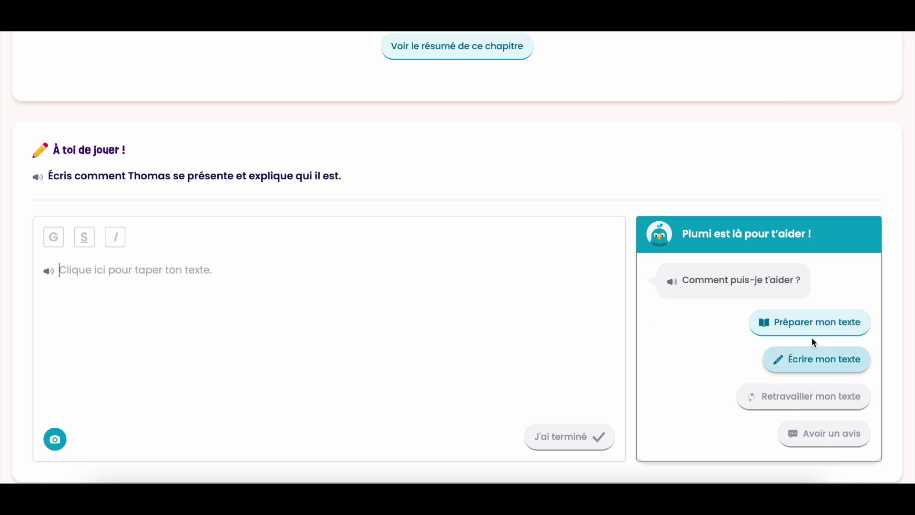
Step: Ask Plumi for "Plus d'idées" to help write the text
{"action": "left_click", "coordinate": [812, 339]}
{"action": "left_click", "coordinate": [826, 370]}
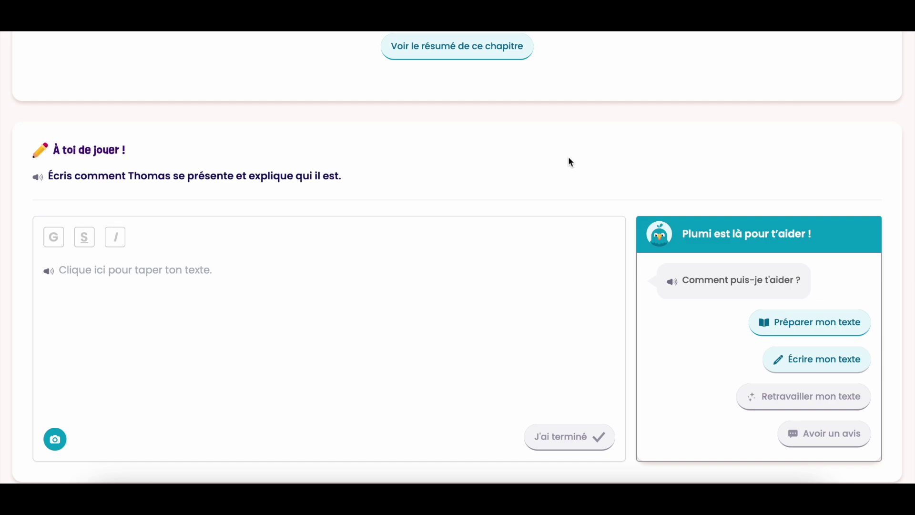
{"action": "left_click", "coordinate": [822, 370]}
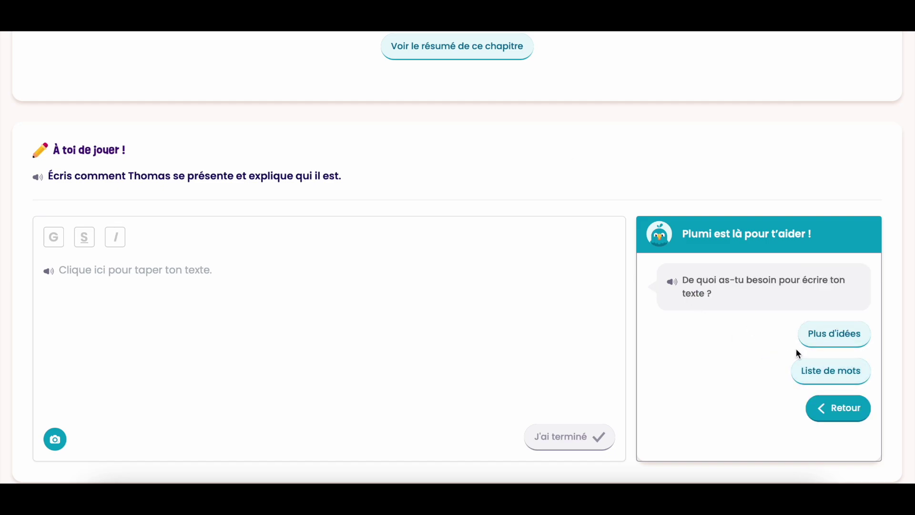
{"action": "left_click", "coordinate": [844, 342]}
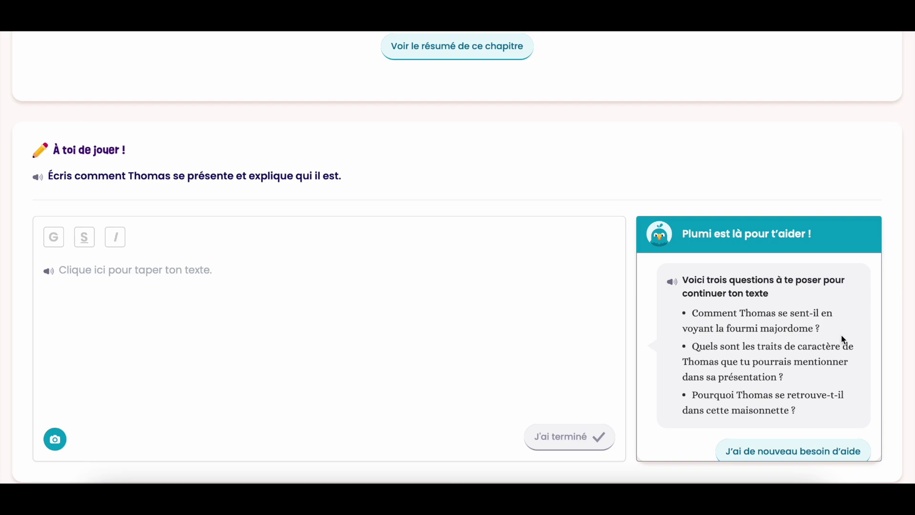
Step: Return to Plumi's help choices and write a misspelled sample answer beginning "L'otre jour, je suis allez au supermarché" and ending "sur le comptoire !"
{"action": "left_click", "coordinate": [771, 457]}
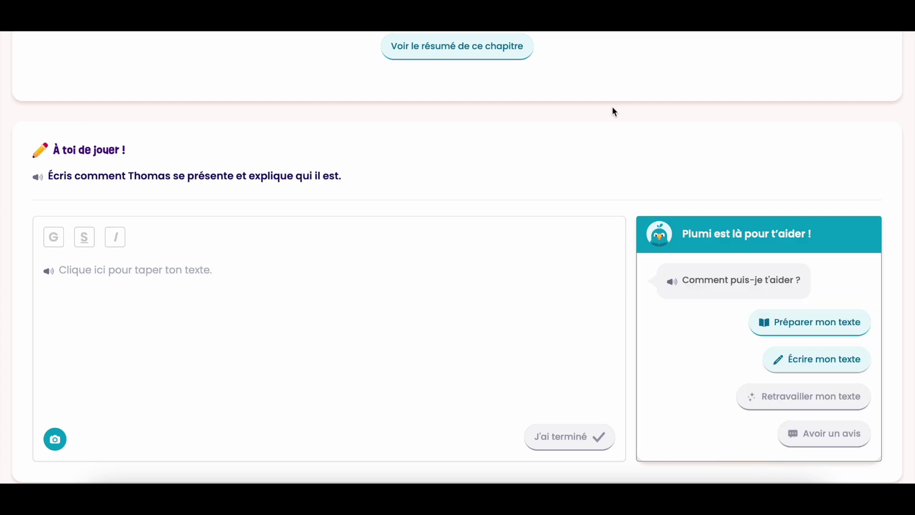
{"action": "left_click", "coordinate": [306, 324]}
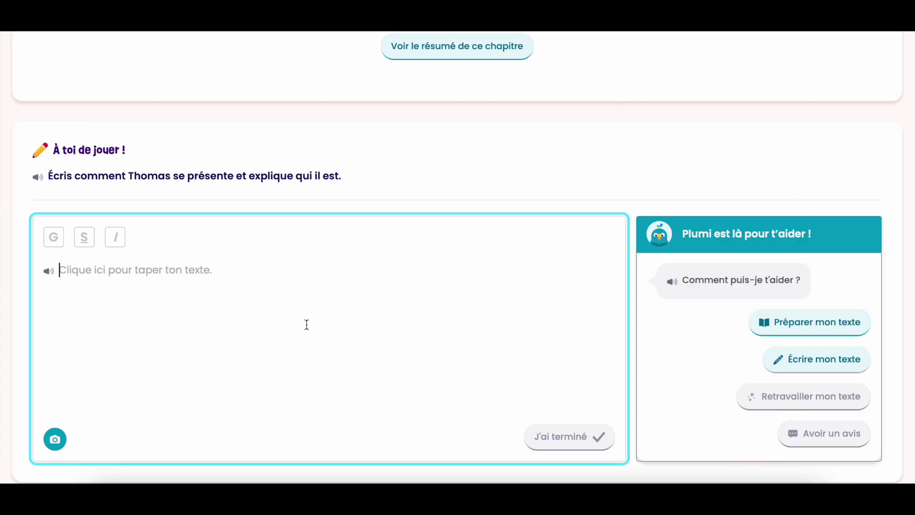
{"action": "type", "text": "L'otre jour, je suis allez au supermarché pour achter des fruit, mai il n'avait plus de pommes, donc j'ai du prendre des poire à la plasse. Apré, en rentrant ché moi, je me suis rendu conte que j'avais oublier mon porte-feuille sur le comptoire !"}
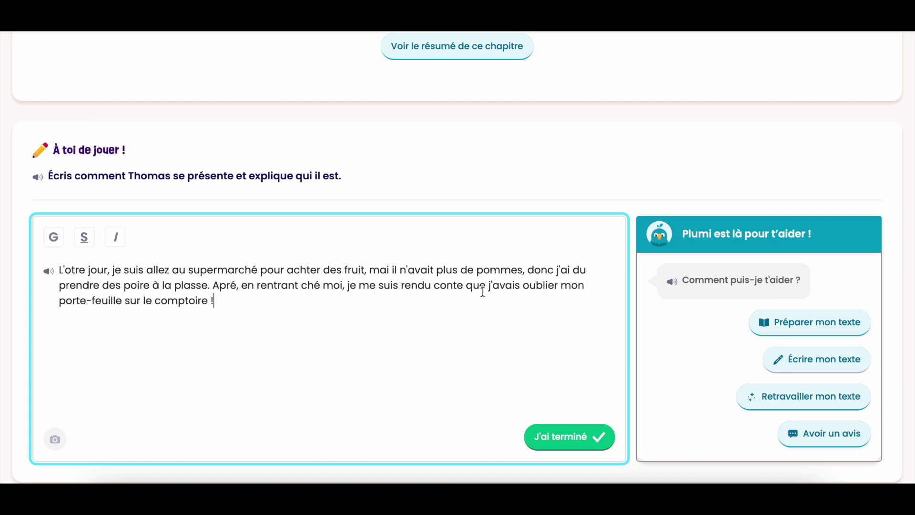
Step: Ask Plumi for "Corriger" advice on reworking the text, read it through, and return to the help choices
{"action": "left_click", "coordinate": [824, 405]}
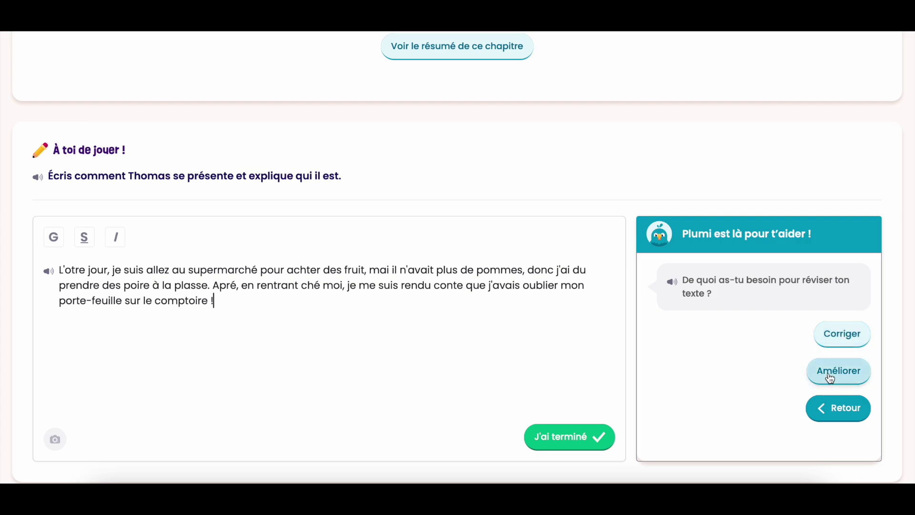
{"action": "left_click", "coordinate": [838, 347]}
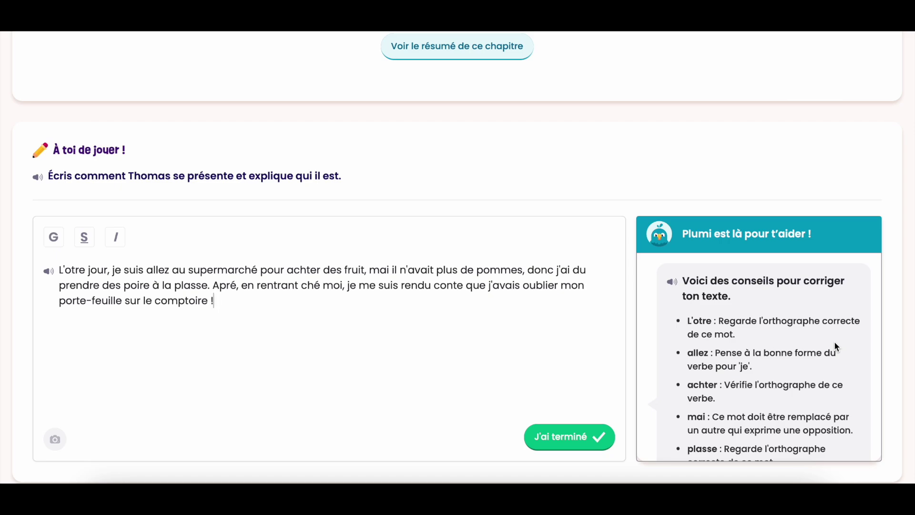
{"action": "scroll", "coordinate": [836, 347], "scroll_direction": "down", "scroll_amount": 5}
{"action": "left_click", "coordinate": [788, 414]}
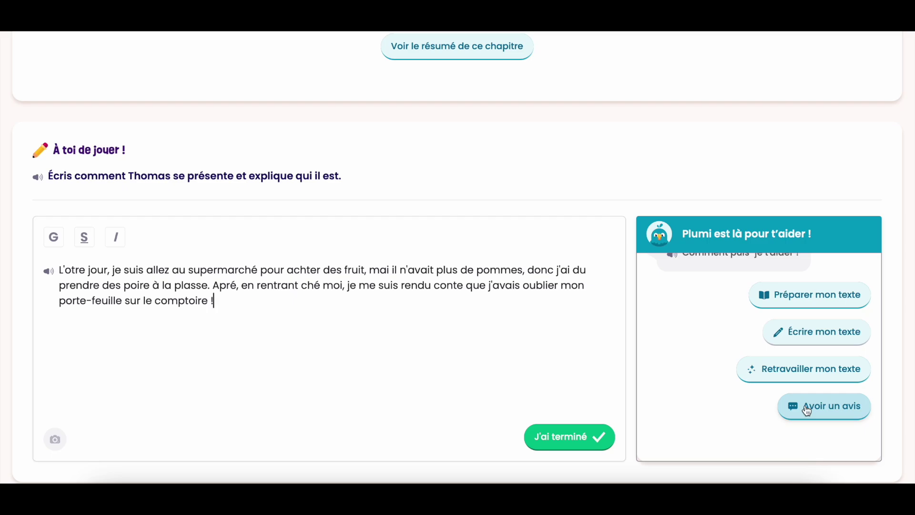
Step: Ask Plumi for an opinion on the text with "Avoir un avis", read the feedback, and return to the help choices
{"action": "left_click", "coordinate": [807, 411]}
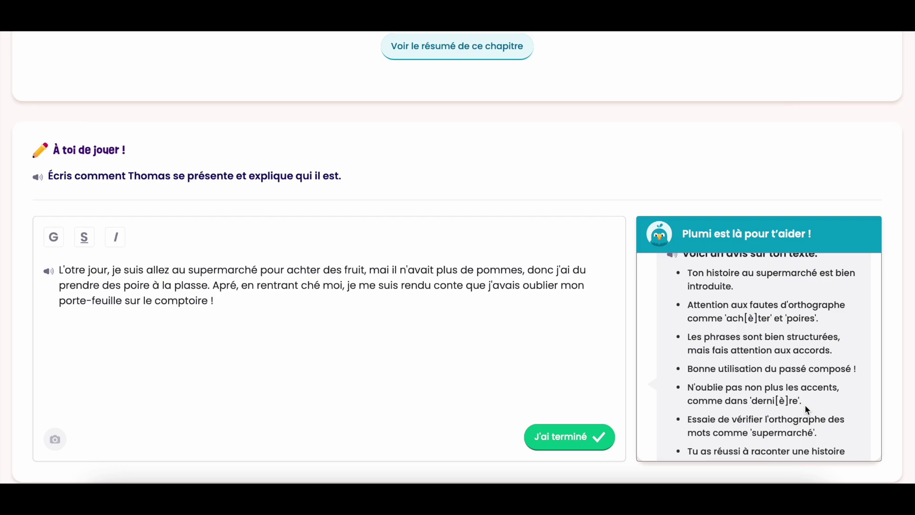
{"action": "scroll", "coordinate": [805, 407], "scroll_direction": "up", "scroll_amount": 1}
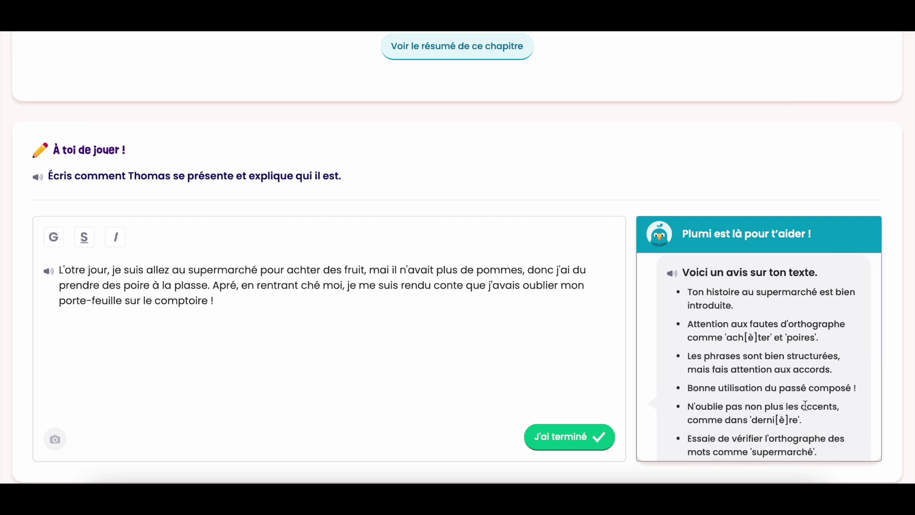
{"action": "scroll", "coordinate": [805, 406], "scroll_direction": "down", "scroll_amount": 2}
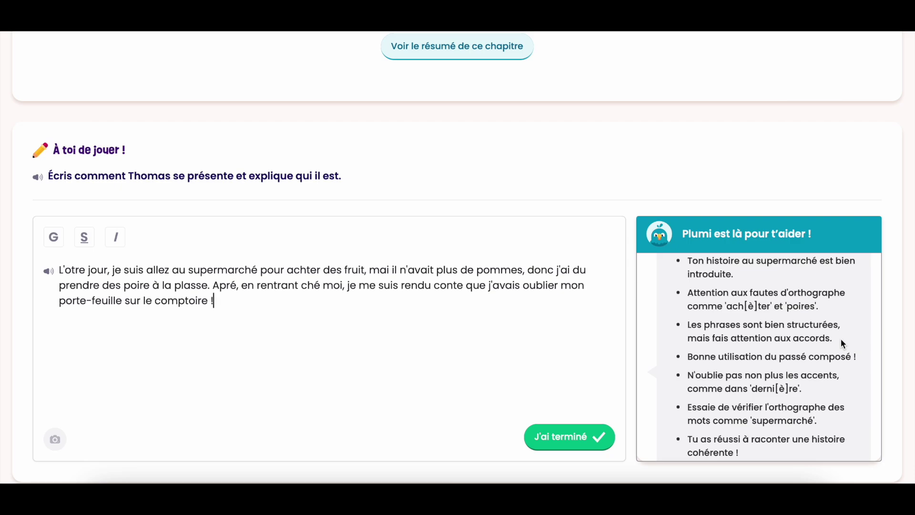
{"action": "scroll", "coordinate": [773, 368], "scroll_direction": "up", "scroll_amount": 1}
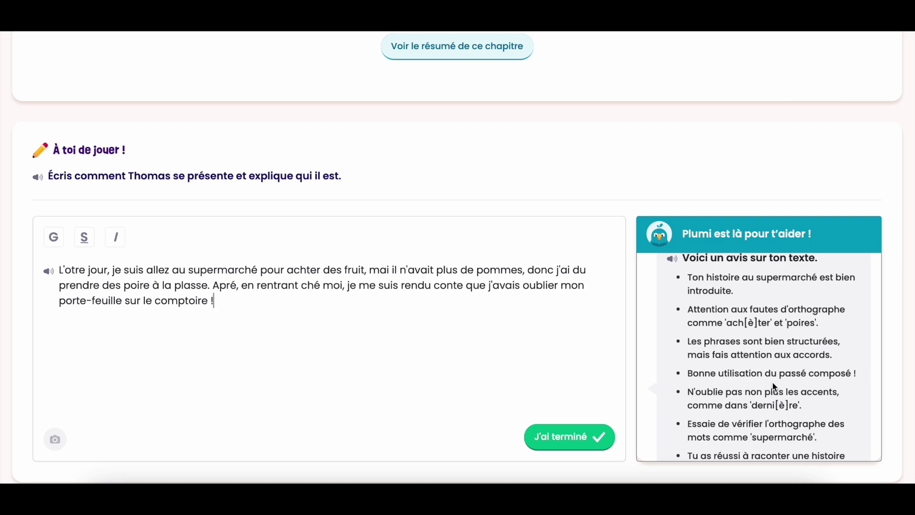
{"action": "scroll", "coordinate": [775, 387], "scroll_direction": "up", "scroll_amount": 2}
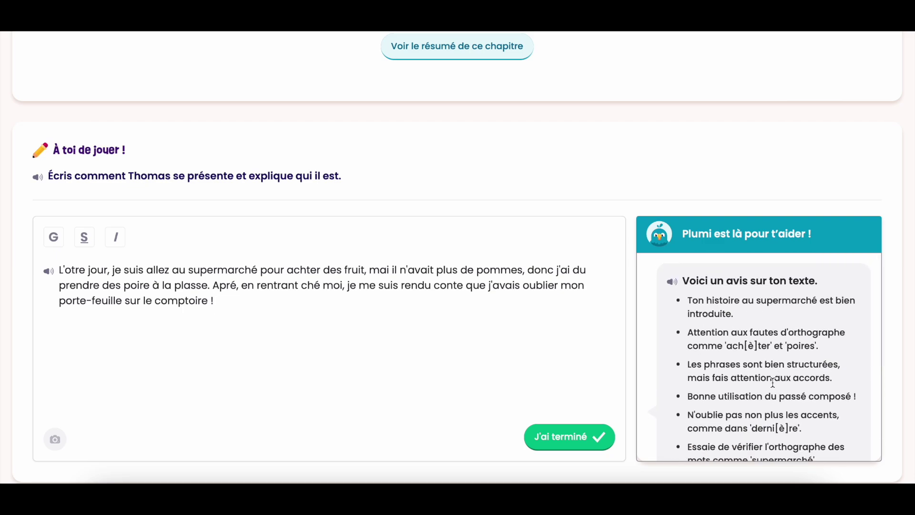
{"action": "scroll", "coordinate": [773, 383], "scroll_direction": "down", "scroll_amount": 4}
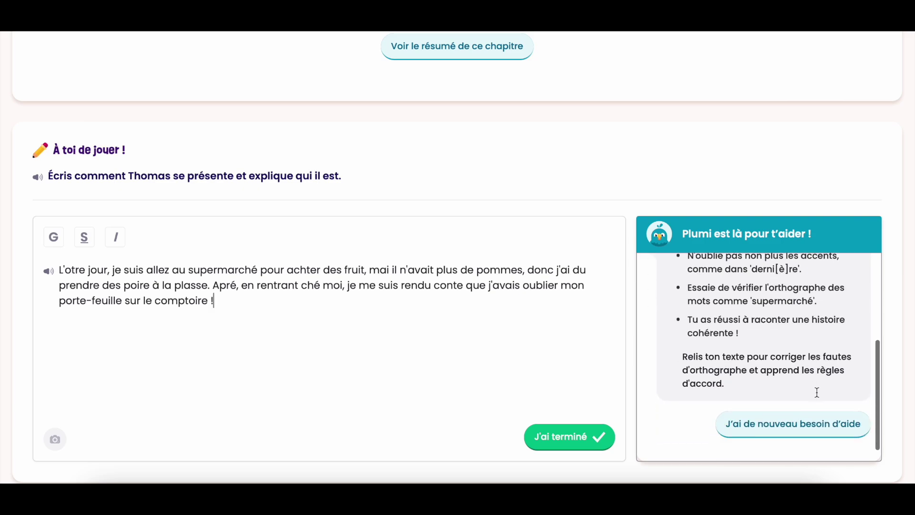
{"action": "left_click", "coordinate": [830, 435]}
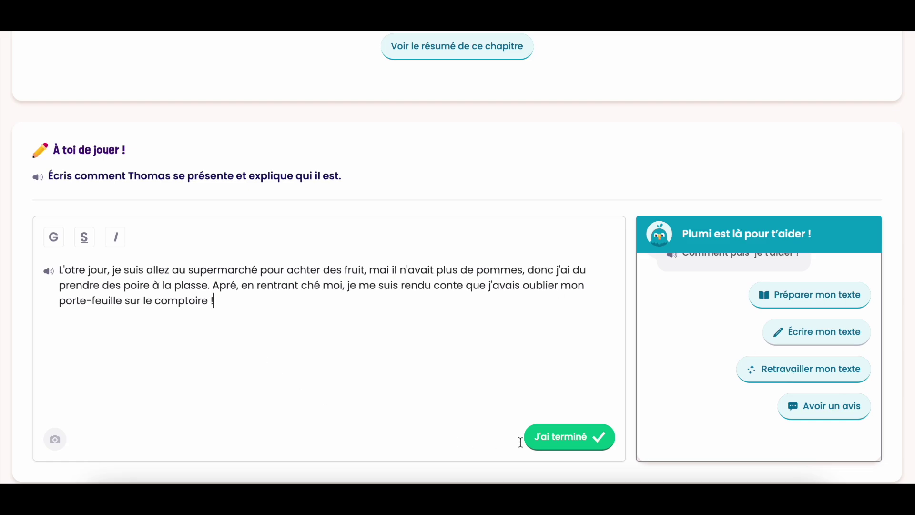
Step: Submit the finished Chapitre 1 text and look through the expanded Chapitre 2 story passage
{"action": "left_click", "coordinate": [548, 440]}
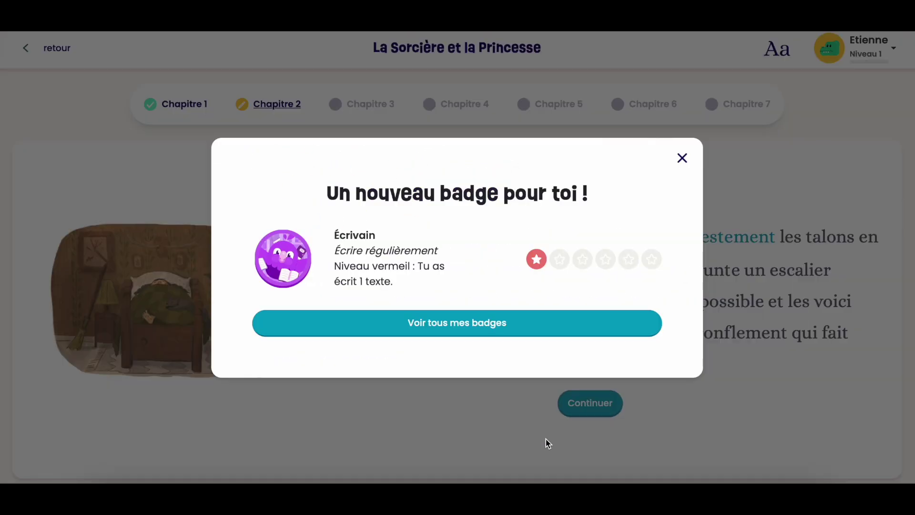
{"action": "left_click", "coordinate": [683, 162]}
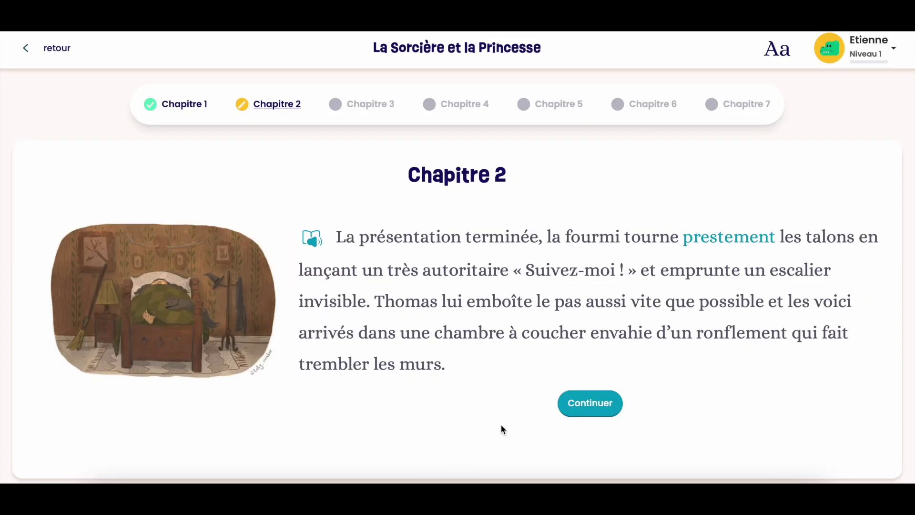
{"action": "left_click", "coordinate": [620, 401]}
{"action": "scroll", "coordinate": [467, 406], "scroll_direction": "down", "scroll_amount": 5}
{"action": "left_click", "coordinate": [311, 349]}
{"action": "scroll", "coordinate": [310, 350], "scroll_direction": "up", "scroll_amount": 12}
{"action": "scroll", "coordinate": [310, 351], "scroll_direction": "down", "scroll_amount": 1}
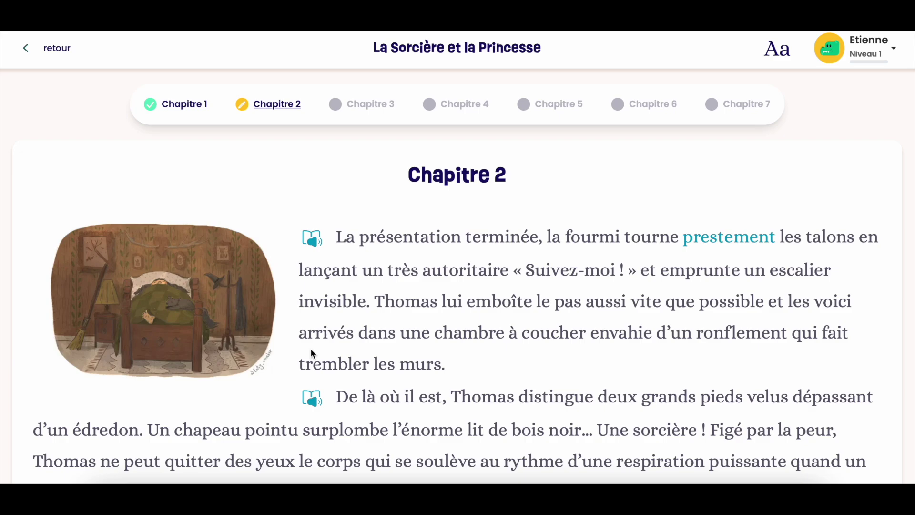
Step: Switch to the teacher space and check the pupil's progress on "La Sorcière et la Princesse" in the "CE2 - 24 25" class
{"action": "left_click", "coordinate": [831, 72]}
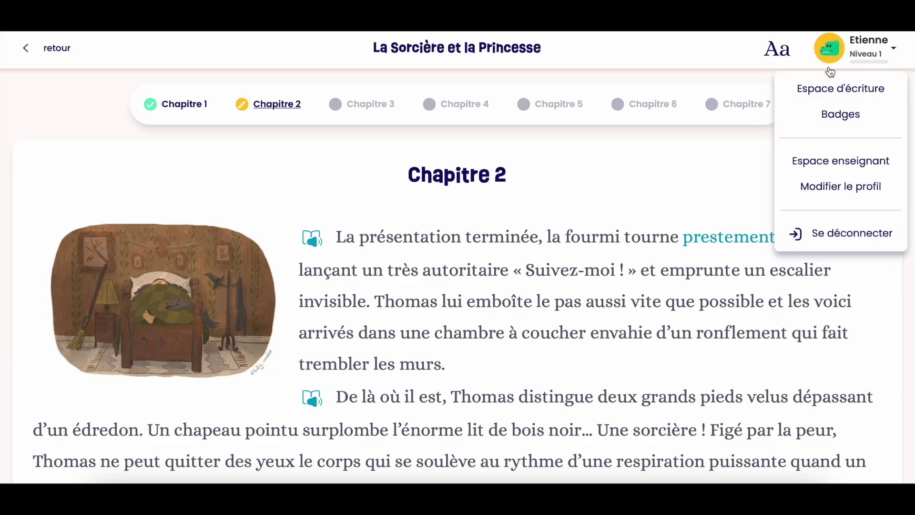
{"action": "left_click", "coordinate": [842, 158]}
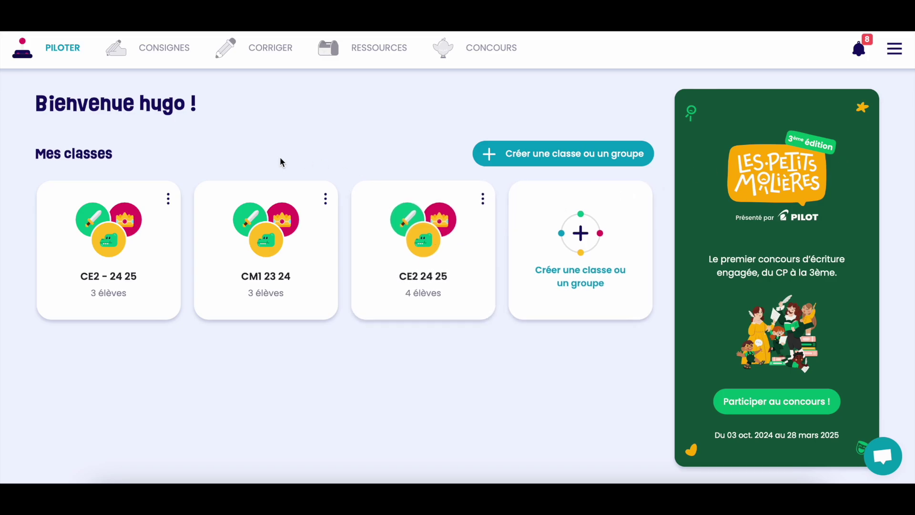
{"action": "left_click", "coordinate": [126, 272]}
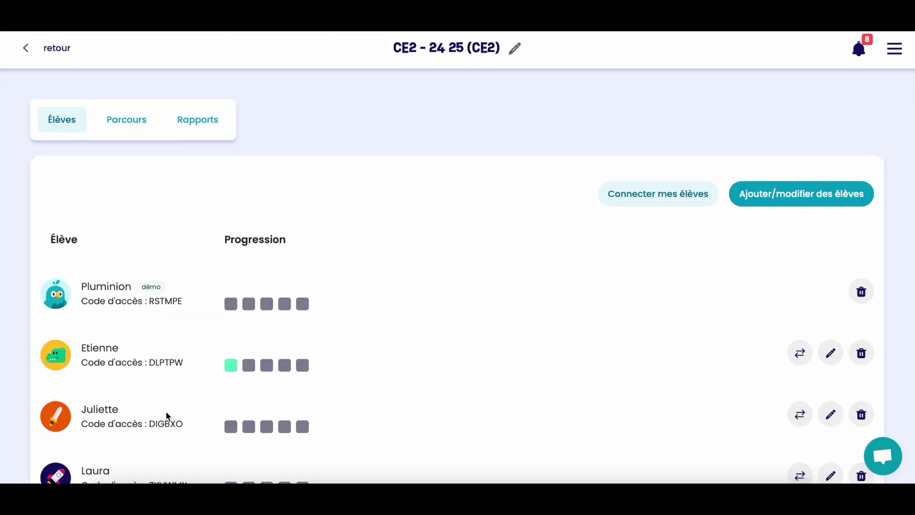
{"action": "scroll", "coordinate": [190, 212], "scroll_direction": "down", "scroll_amount": 3}
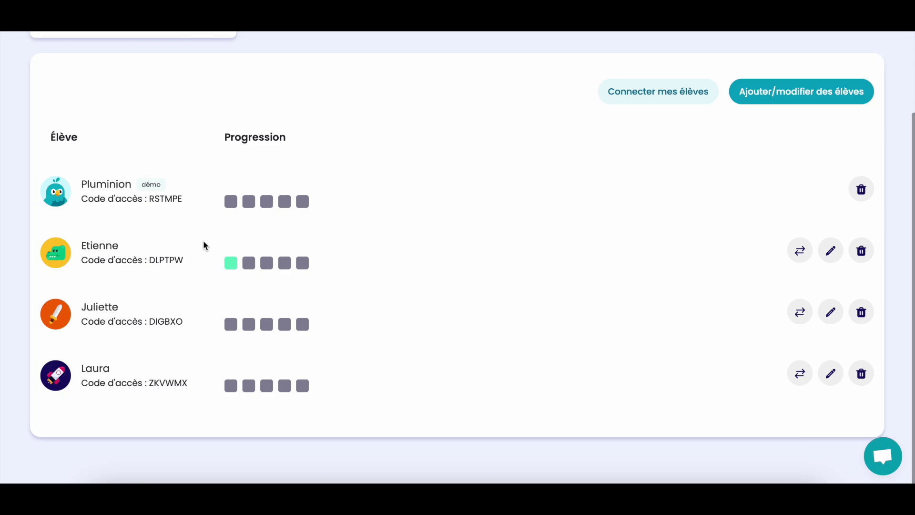
{"action": "mouse_move", "coordinate": [246, 262]}
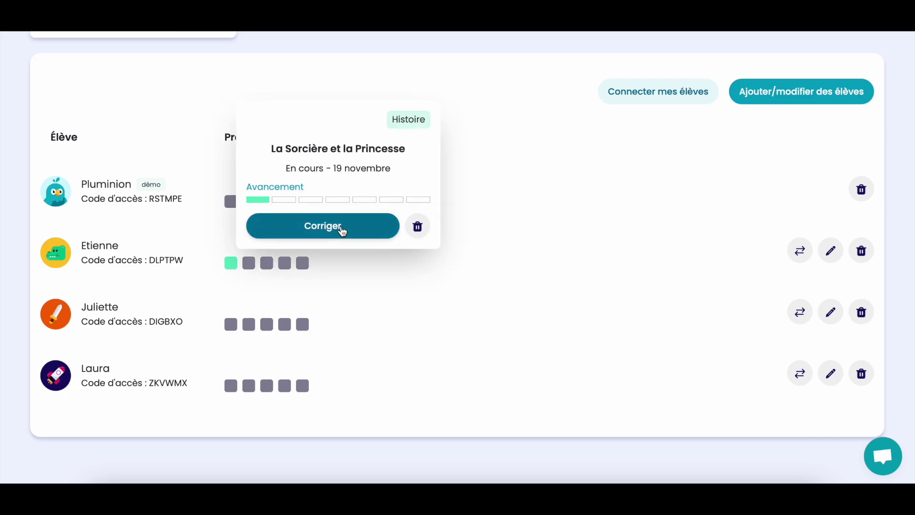
{"action": "scroll", "coordinate": [590, 205], "scroll_direction": "up", "scroll_amount": 2}
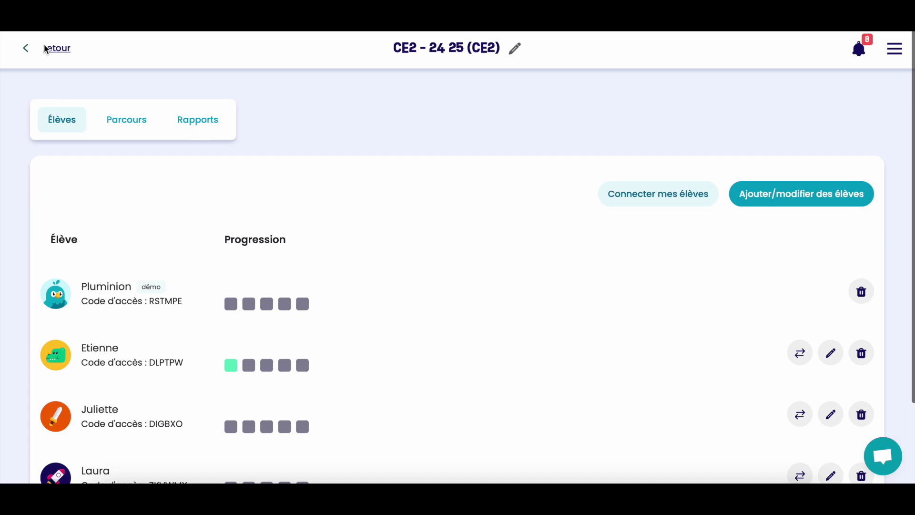
Step: Leave the class and review the "À corriger" and "Corrections terminées" lists in the correction area
{"action": "left_click", "coordinate": [44, 46]}
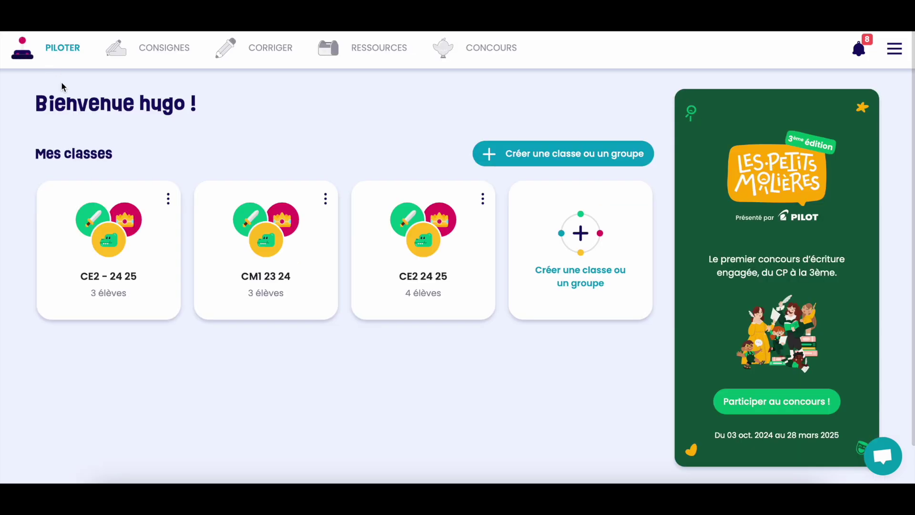
{"action": "left_click", "coordinate": [272, 61]}
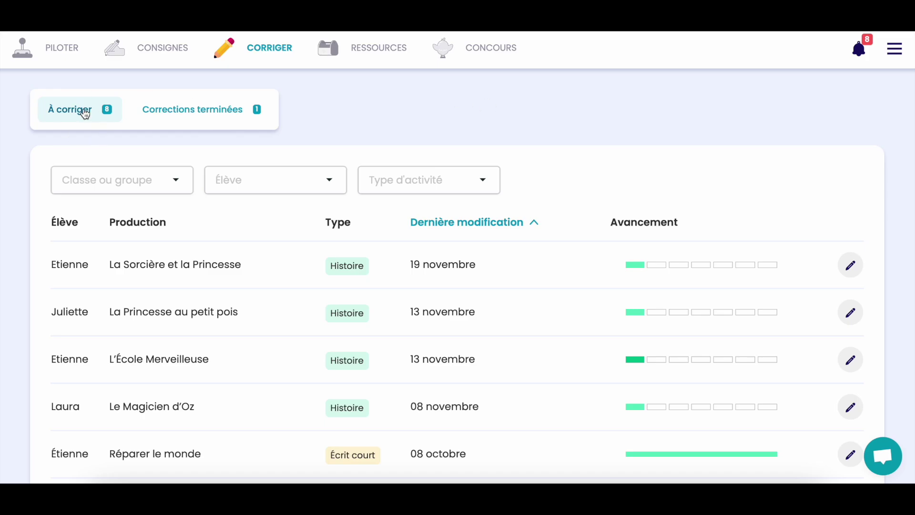
{"action": "scroll", "coordinate": [225, 334], "scroll_direction": "down", "scroll_amount": 3}
{"action": "scroll", "coordinate": [225, 334], "scroll_direction": "up", "scroll_amount": 3}
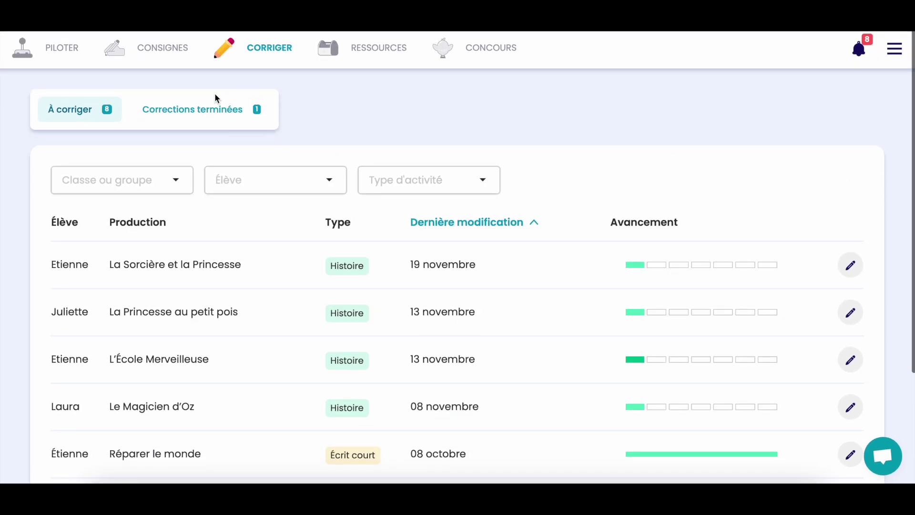
{"action": "left_click", "coordinate": [210, 109]}
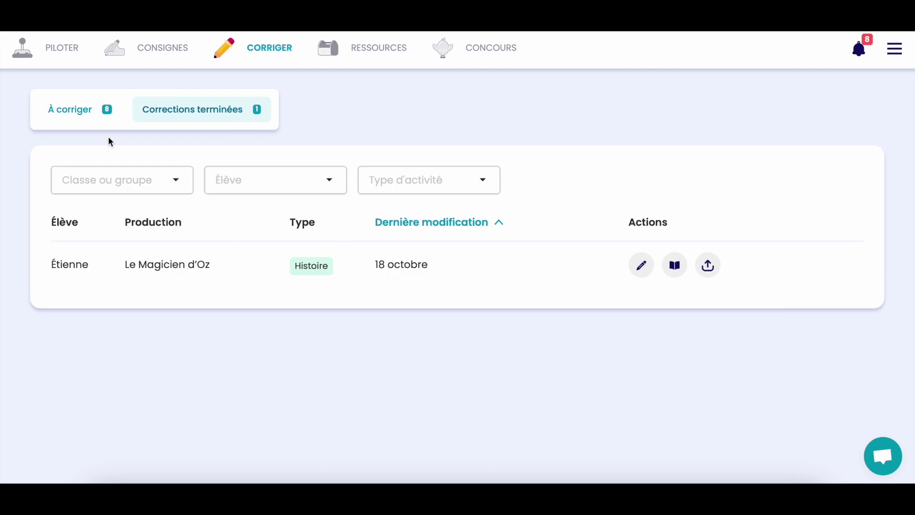
{"action": "left_click", "coordinate": [84, 119]}
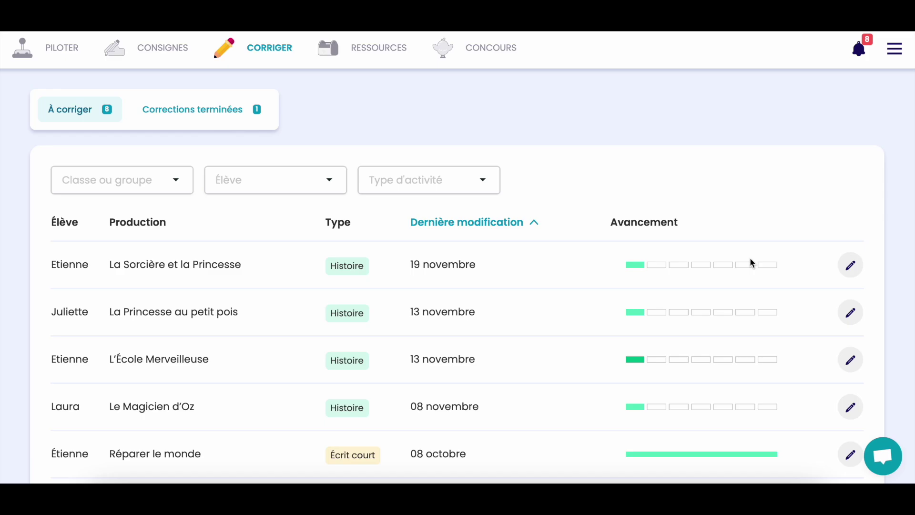
Step: Open the pupil's copy of "La Sorcière et la Princesse" and apply the automatic correction to the Chapitre 1 text
{"action": "left_click", "coordinate": [852, 267]}
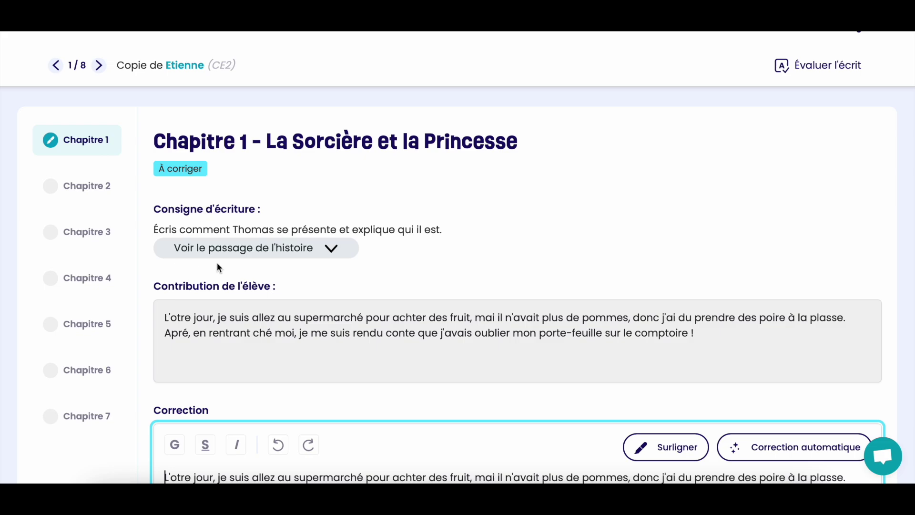
{"action": "scroll", "coordinate": [257, 274], "scroll_direction": "down", "scroll_amount": 1}
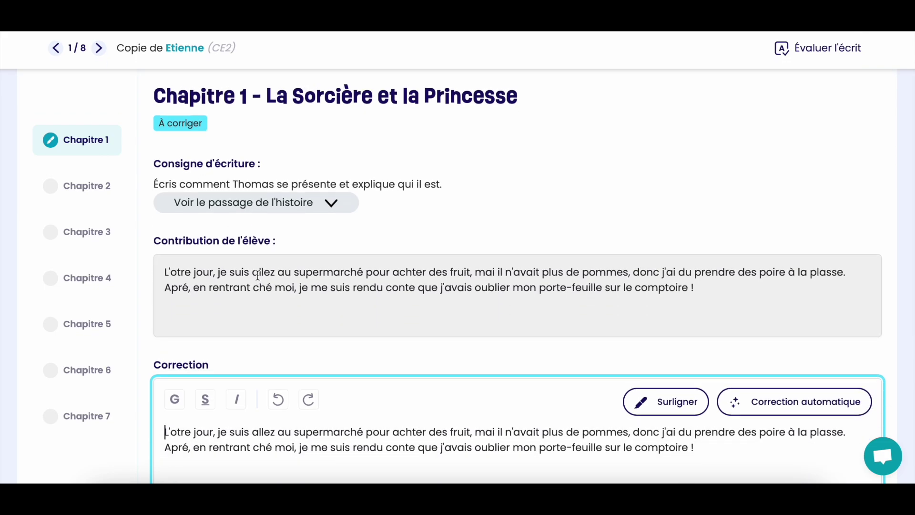
{"action": "scroll", "coordinate": [258, 275], "scroll_direction": "down", "scroll_amount": 1}
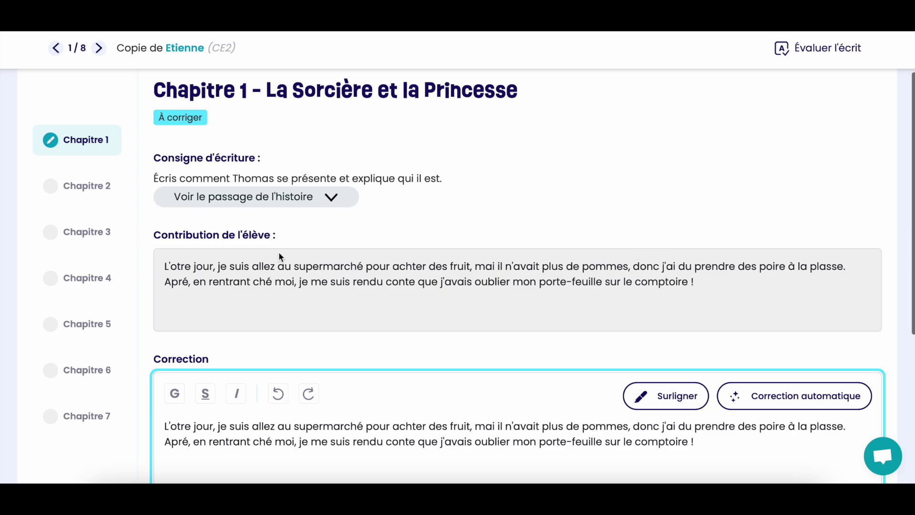
{"action": "scroll", "coordinate": [278, 252], "scroll_direction": "down", "scroll_amount": 3}
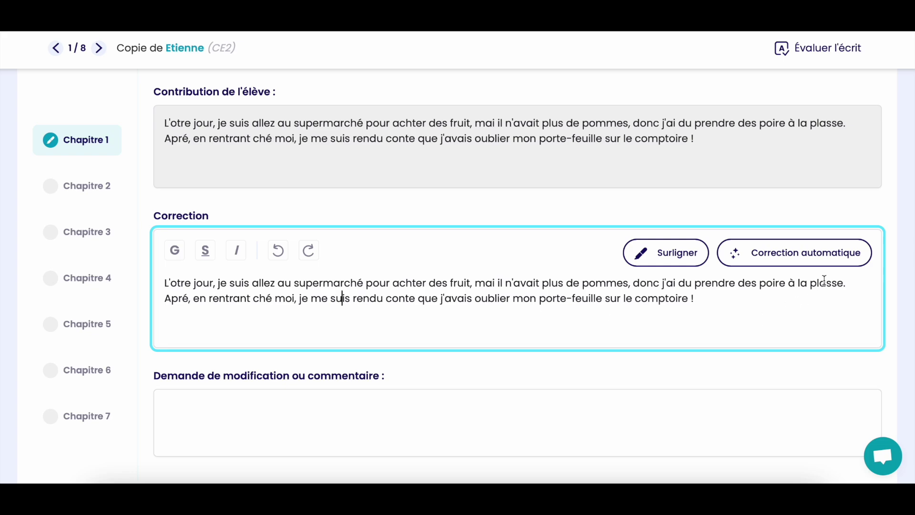
{"action": "left_click", "coordinate": [833, 259]}
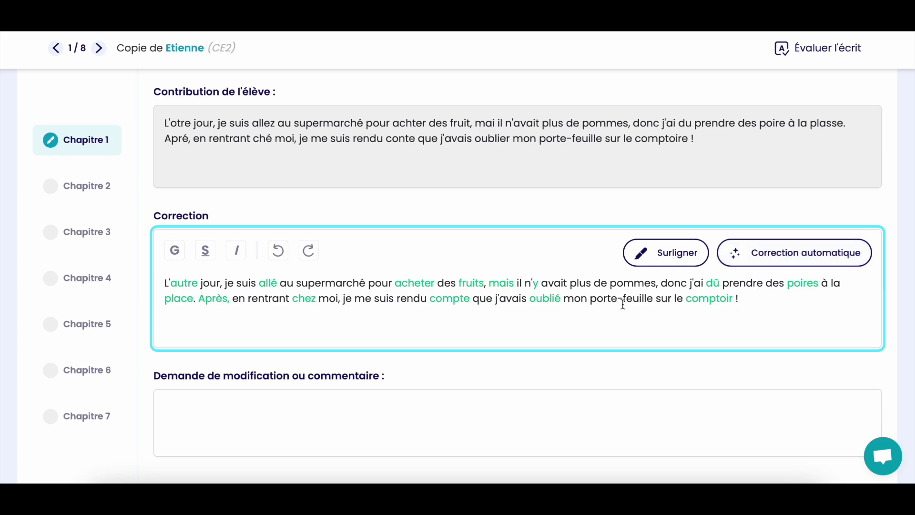
Step: Highlight the passage "us de pomme" in the Chapitre 1 correction as a Syntaxe error
{"action": "left_click", "coordinate": [653, 257]}
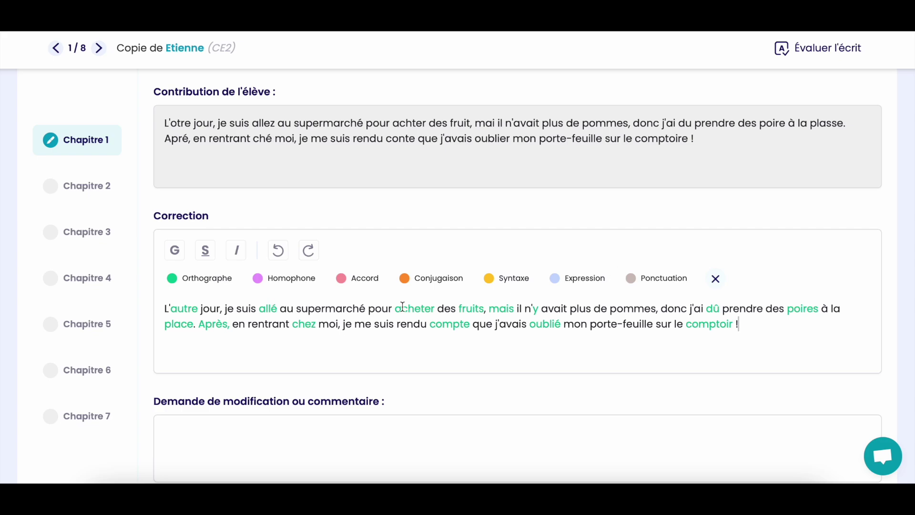
{"action": "left_click", "coordinate": [503, 281]}
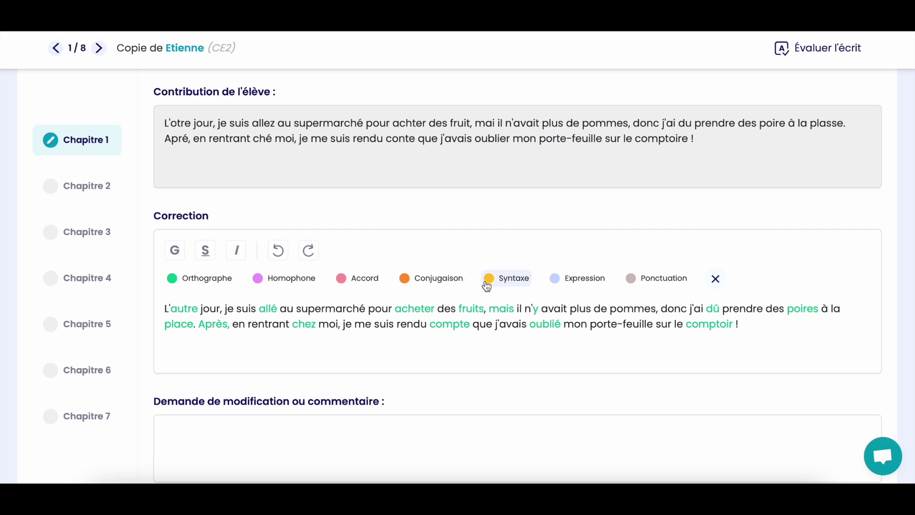
{"action": "left_click", "coordinate": [580, 309]}
{"action": "left_click_drag", "start_coordinate": [580, 309], "coordinate": [651, 311]}
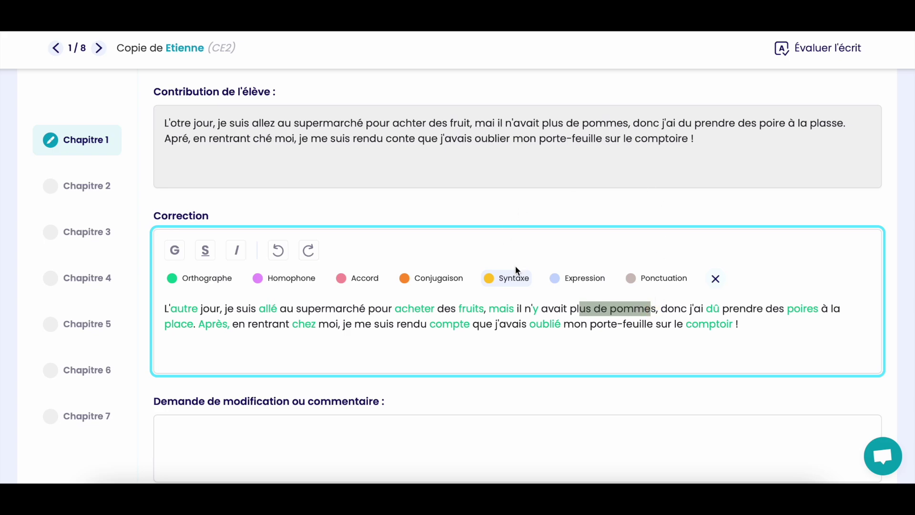
{"action": "left_click", "coordinate": [646, 325]}
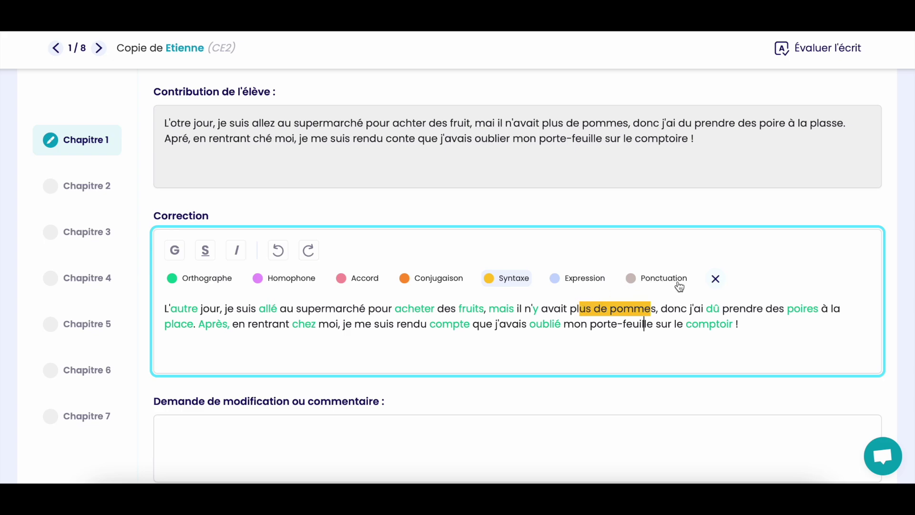
{"action": "left_click", "coordinate": [714, 280]}
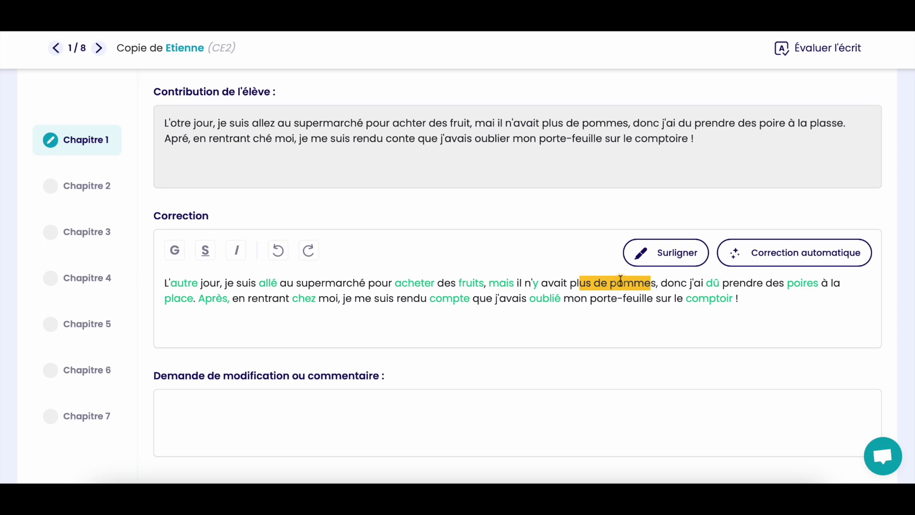
{"action": "left_click", "coordinate": [657, 252]}
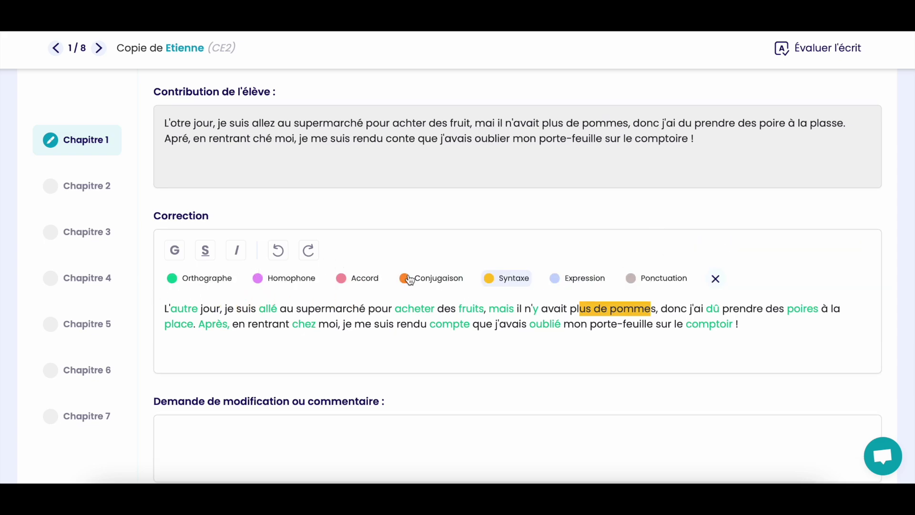
{"action": "left_click", "coordinate": [716, 279]}
Step: Add the comment "Bon travail !" to the Chapitre 1 correction and send it to the pupil
{"action": "scroll", "coordinate": [469, 358], "scroll_direction": "down", "scroll_amount": 2}
{"action": "left_click", "coordinate": [446, 357]}
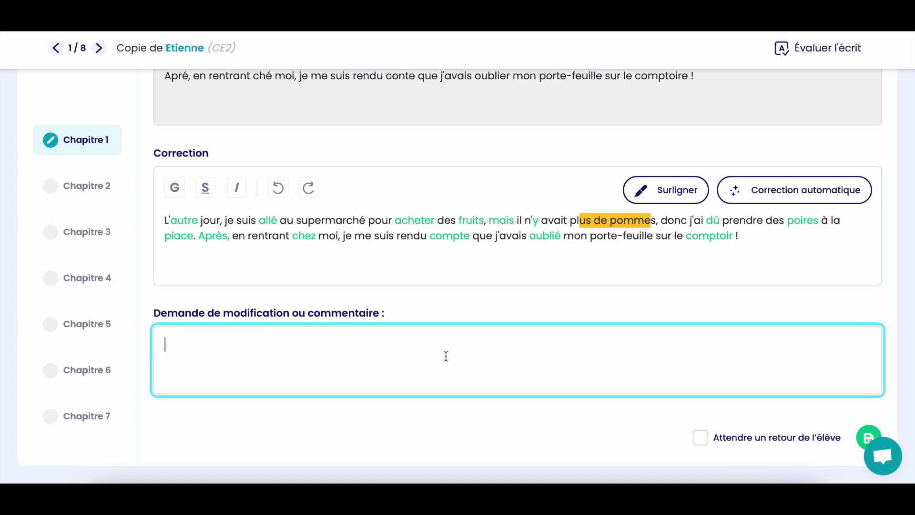
{"action": "type", "text": "Bon travail !"}
{"action": "scroll", "coordinate": [566, 327], "scroll_direction": "down", "scroll_amount": 1}
{"action": "scroll", "coordinate": [566, 327], "scroll_direction": "down", "scroll_amount": 2}
{"action": "left_click", "coordinate": [541, 378]}
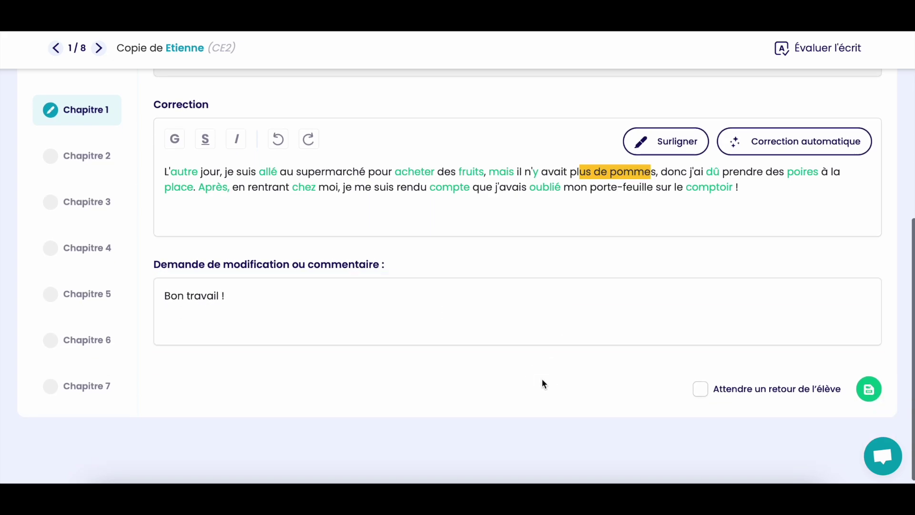
{"action": "left_click", "coordinate": [863, 394]}
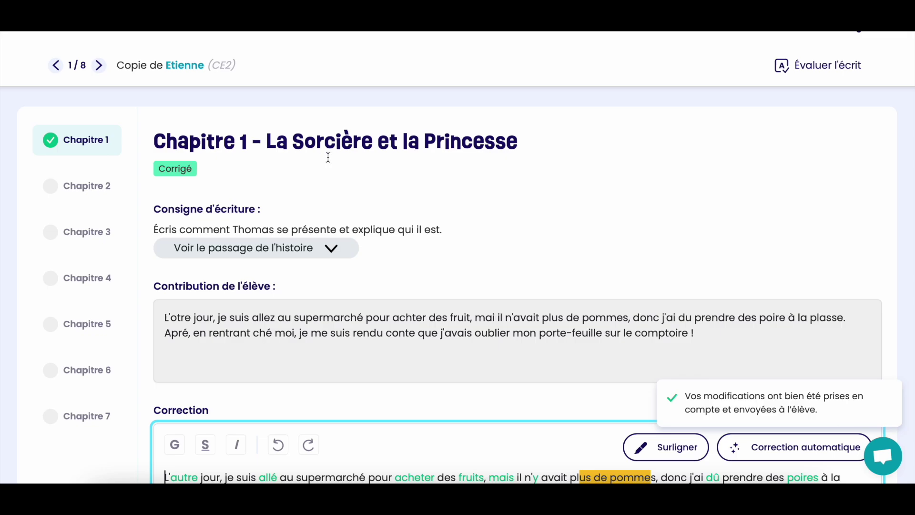
Step: Replace the Chapitre 1 comment with "Corrige ta syntaxe.", require a return from the pupil and send the correction
{"action": "scroll", "coordinate": [442, 220], "scroll_direction": "down", "scroll_amount": 5}
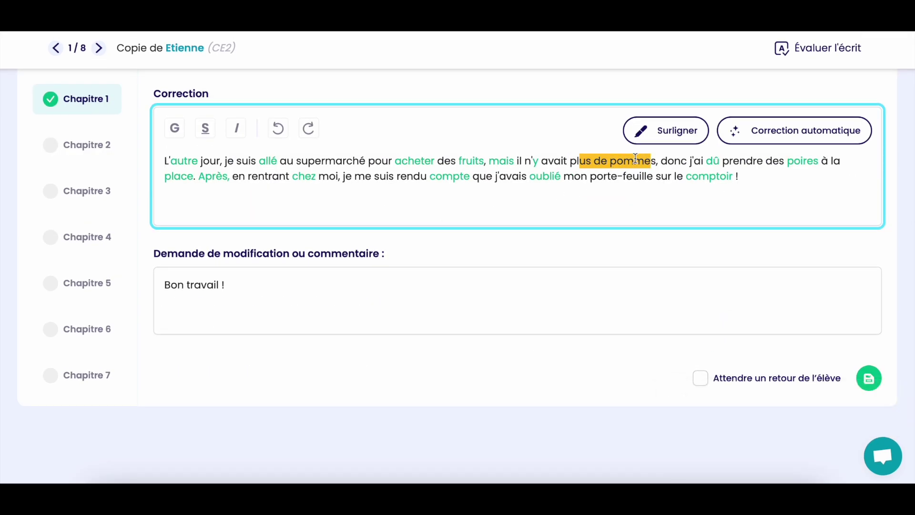
{"action": "left_click", "coordinate": [326, 299]}
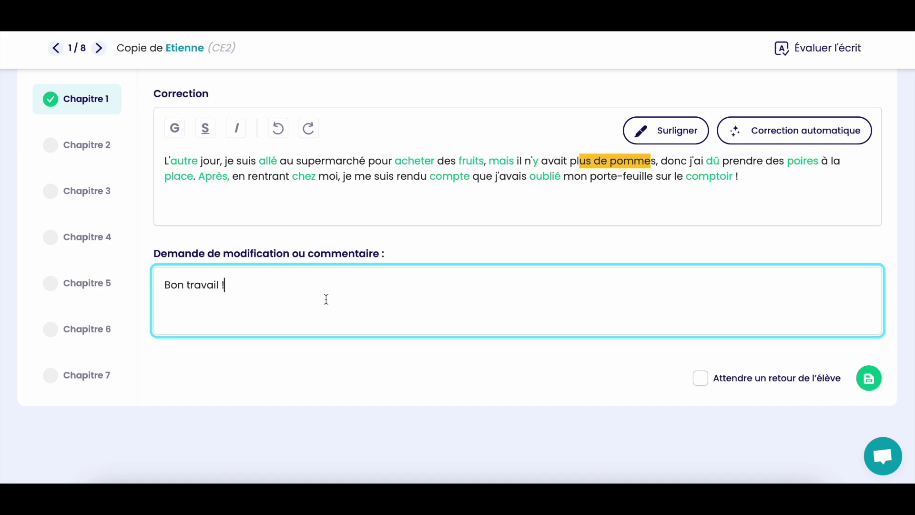
{"action": "key", "text": "ctrl+a"}
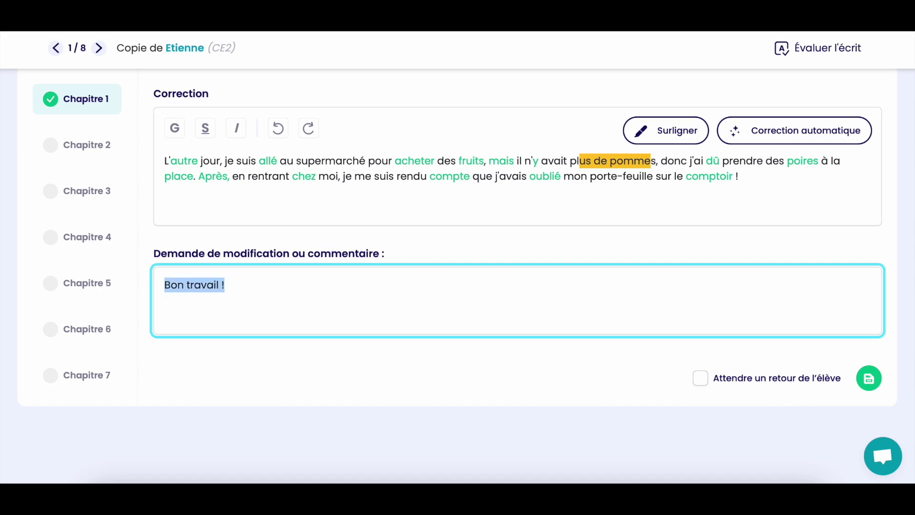
{"action": "type", "text": "Corrige "}
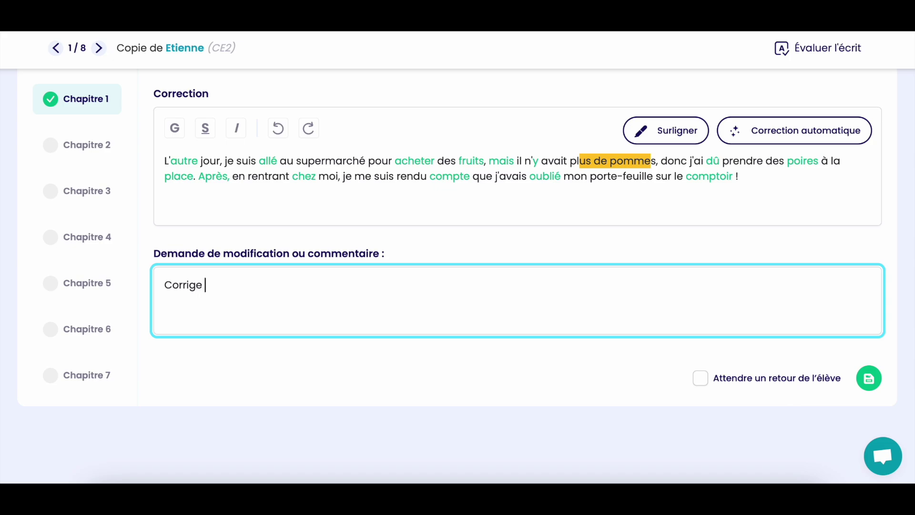
{"action": "type", "text": "ta syntaxe."}
{"action": "left_click", "coordinate": [700, 379]}
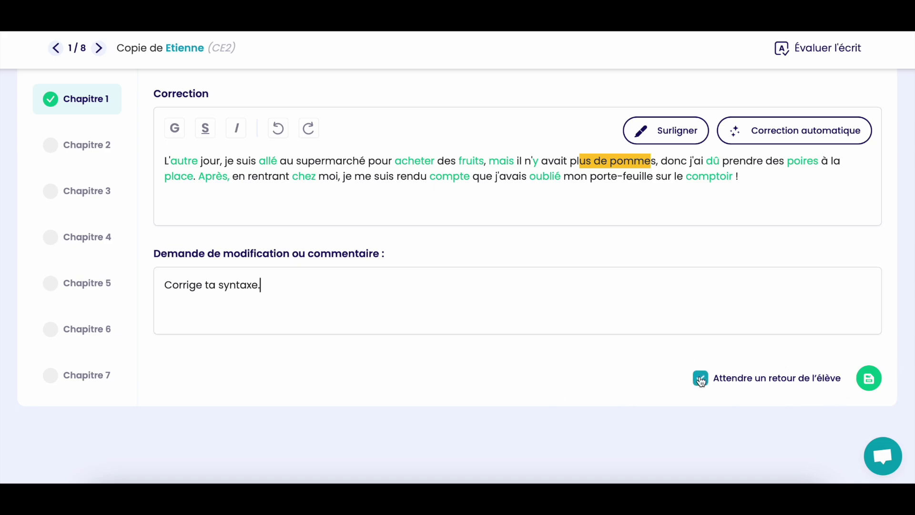
{"action": "left_click", "coordinate": [869, 377]}
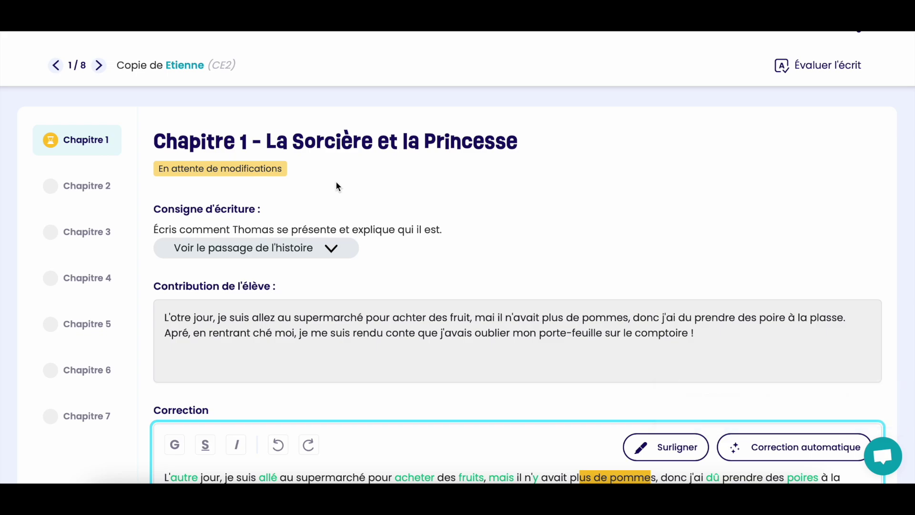
Step: Switch to the pupil's space through the "CE2 - 24 25" class and view the rework request for Chapitre 1 of "La Sorcière et la Princesse"
{"action": "scroll", "coordinate": [598, 244], "scroll_direction": "down", "scroll_amount": 6}
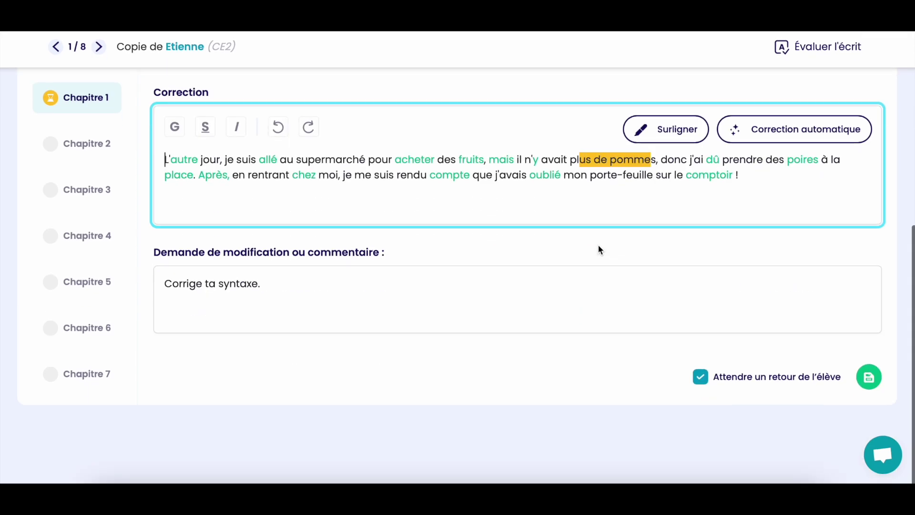
{"action": "scroll", "coordinate": [511, 153], "scroll_direction": "up", "scroll_amount": 6}
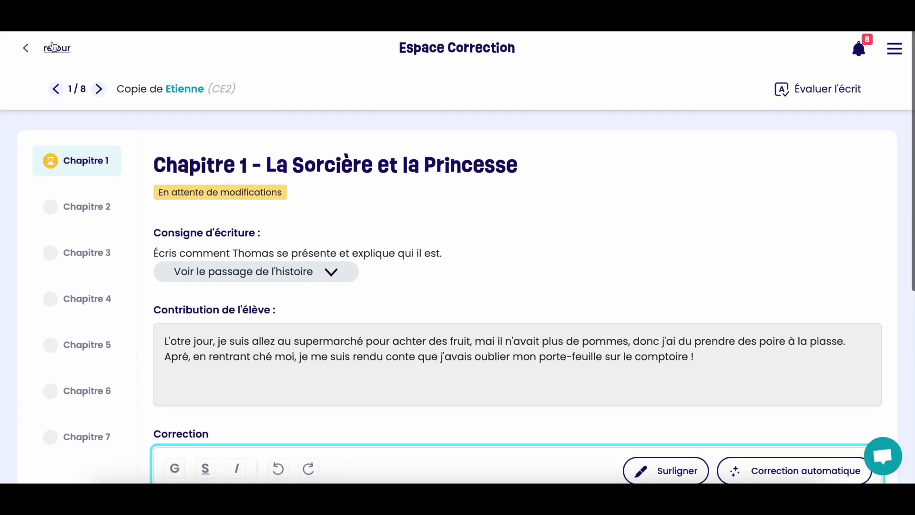
{"action": "left_click", "coordinate": [52, 46]}
{"action": "left_click", "coordinate": [59, 46]}
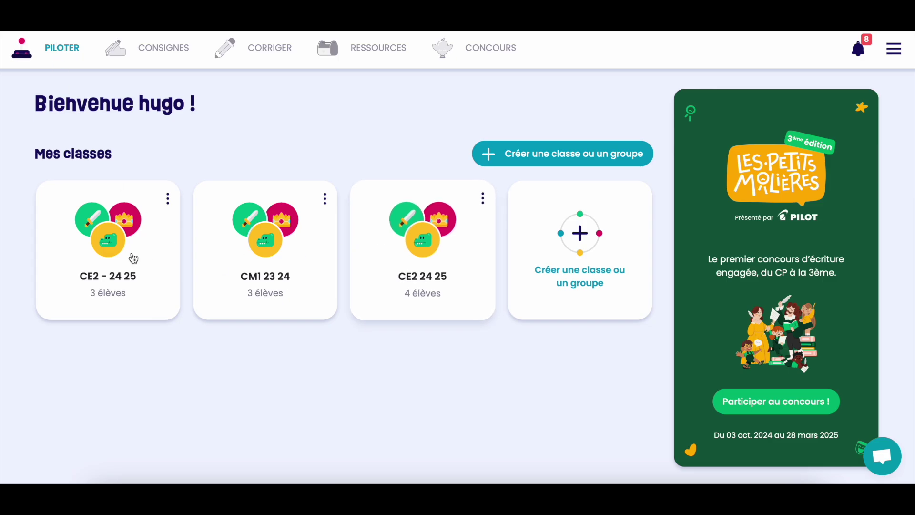
{"action": "left_click", "coordinate": [129, 258]}
{"action": "left_click", "coordinate": [111, 352]}
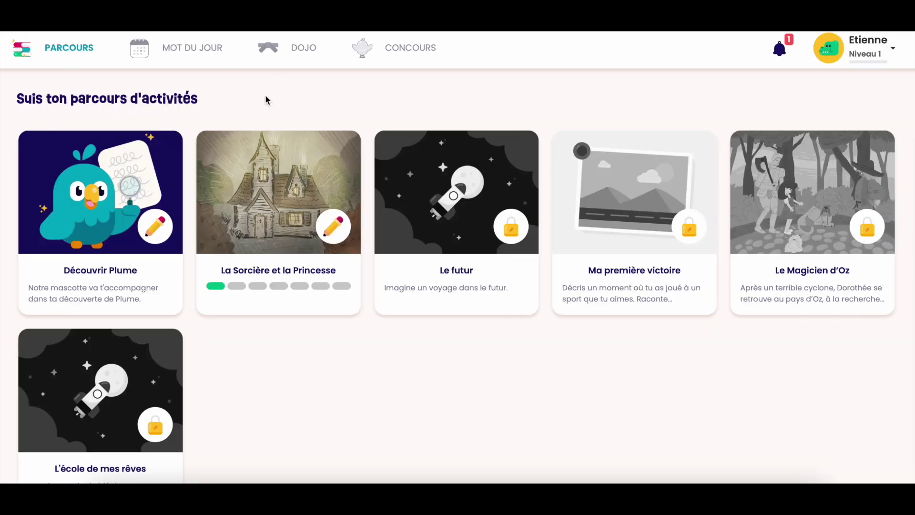
{"action": "left_click", "coordinate": [267, 193]}
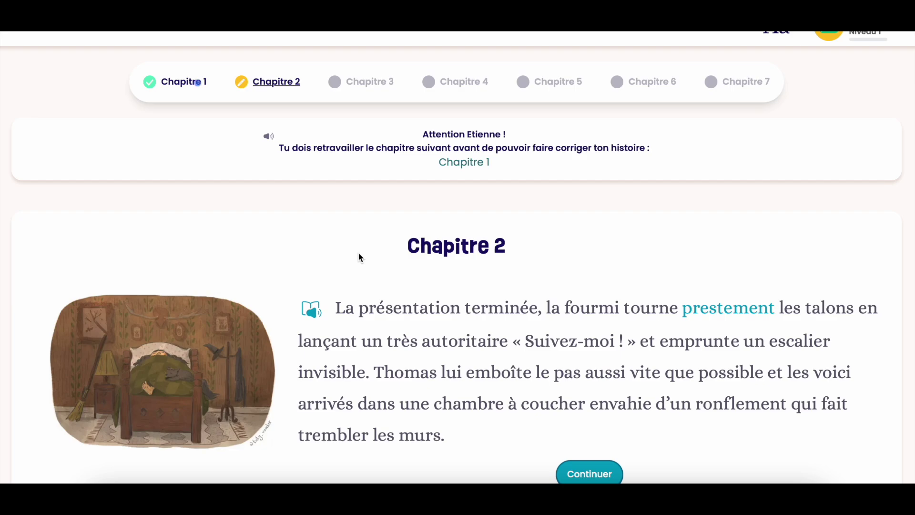
{"action": "left_click", "coordinate": [466, 163]}
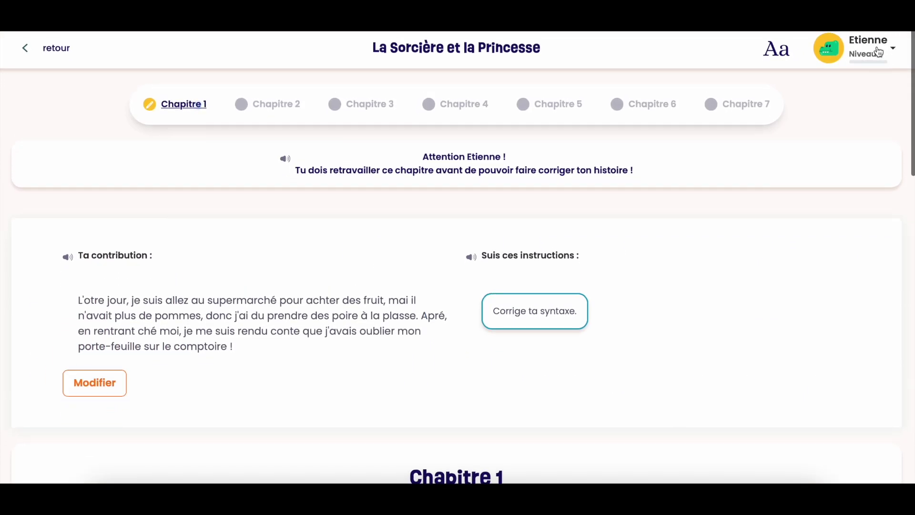
Step: Return to the teacher space and reopen the pupil's copy of "La Sorcière et la Princesse" in the correction area
{"action": "left_click", "coordinate": [886, 56]}
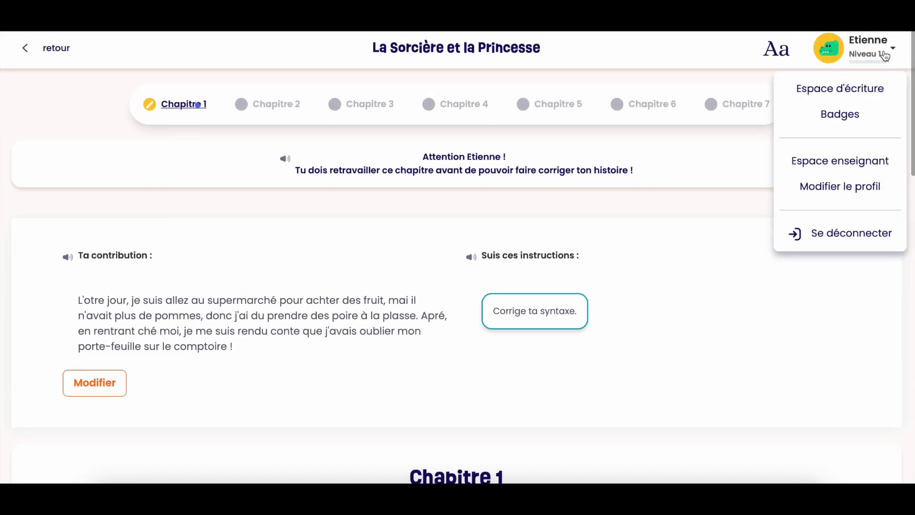
{"action": "left_click", "coordinate": [831, 161]}
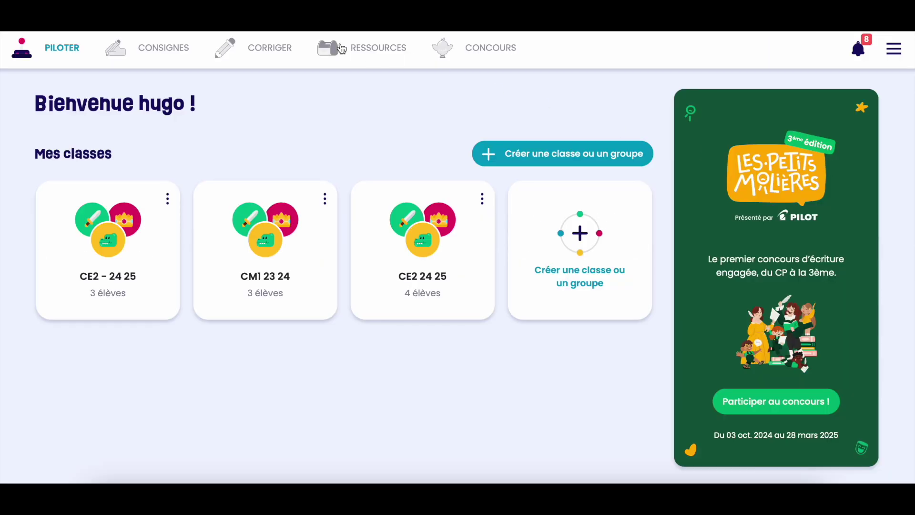
{"action": "left_click", "coordinate": [265, 47]}
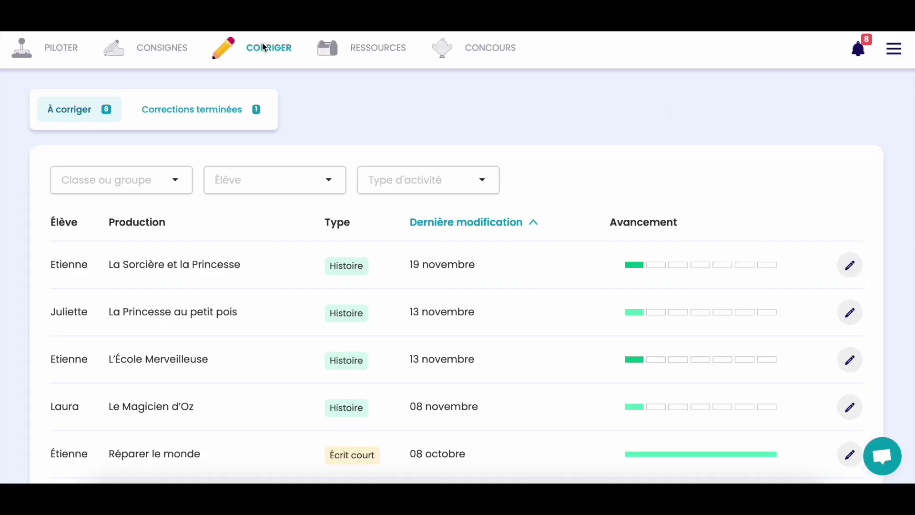
{"action": "left_click", "coordinate": [850, 265]}
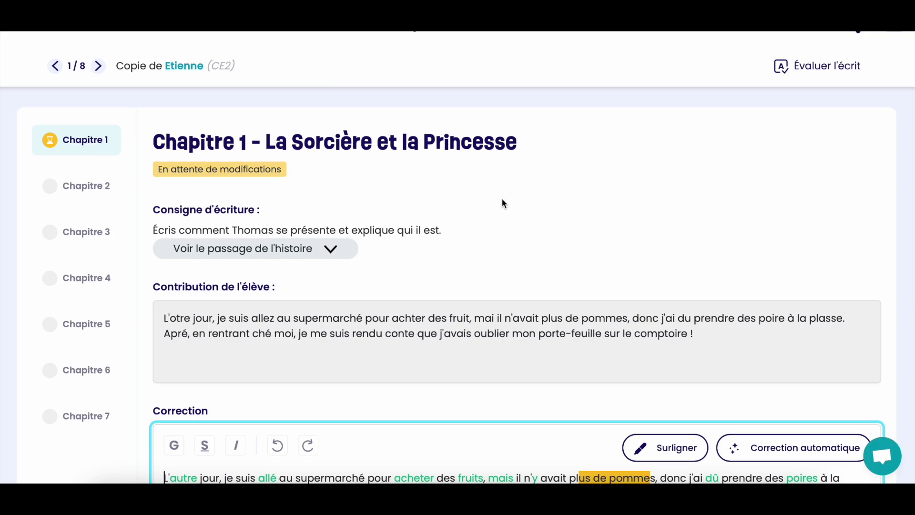
{"action": "scroll", "coordinate": [502, 198], "scroll_direction": "up", "scroll_amount": 1}
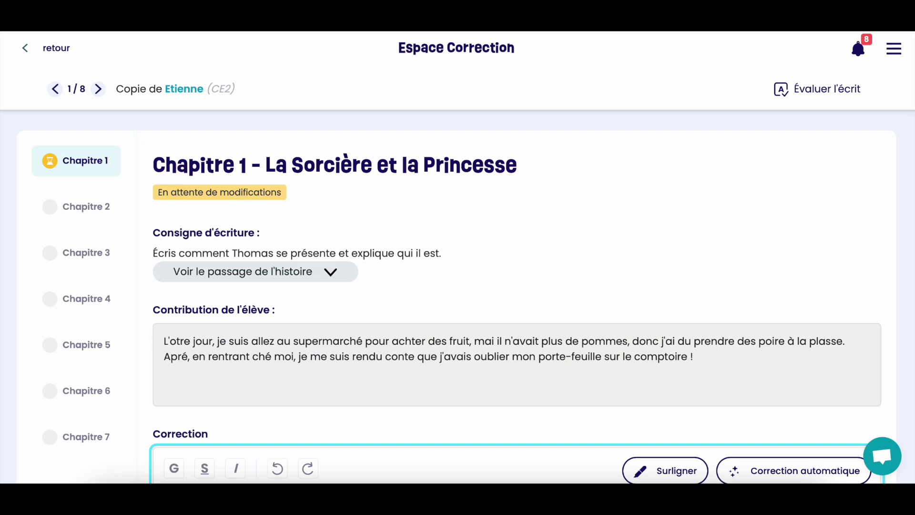
Step: Leave the copy and browse the placement tests in the library of the "CE2 - 24 25" class Parcours
{"action": "left_click", "coordinate": [55, 56]}
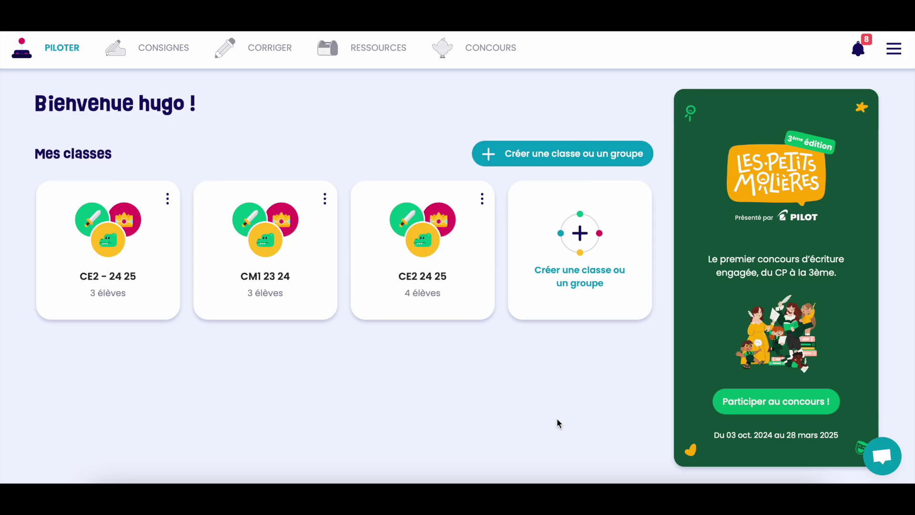
{"action": "left_click", "coordinate": [102, 290]}
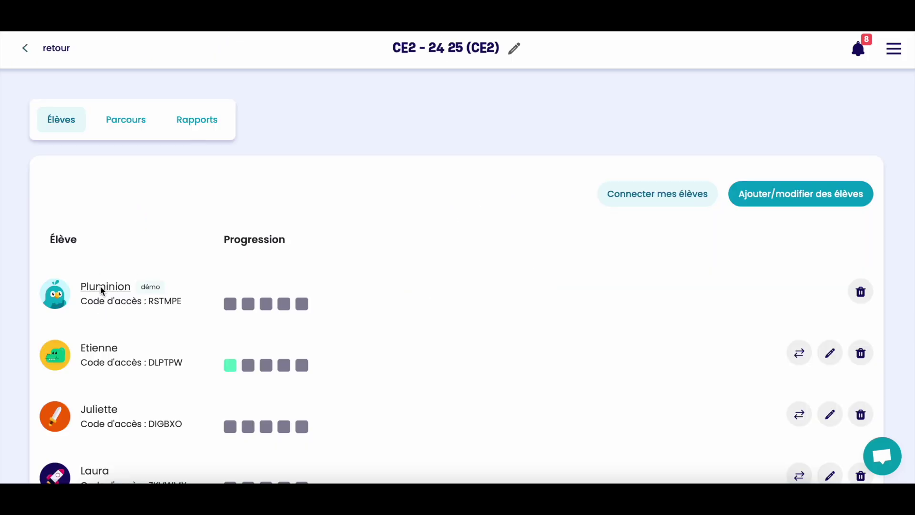
{"action": "left_click", "coordinate": [117, 123]}
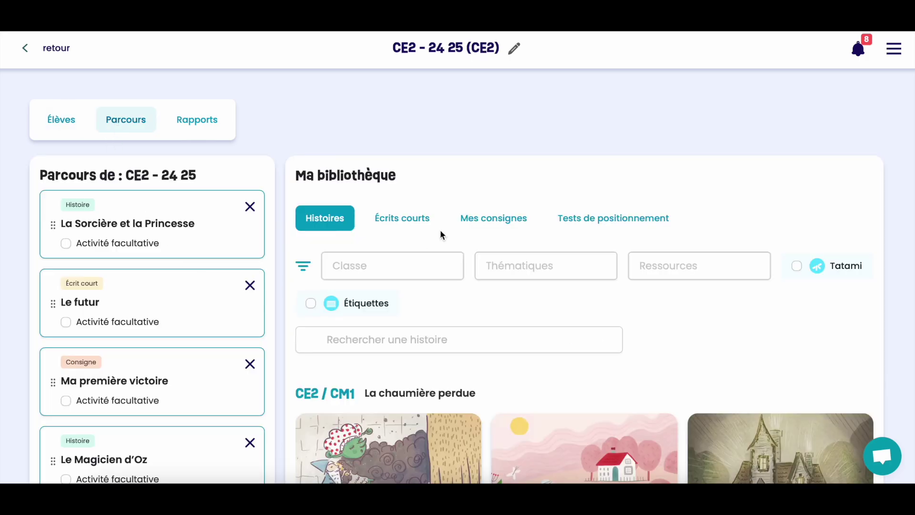
{"action": "left_click", "coordinate": [648, 224]}
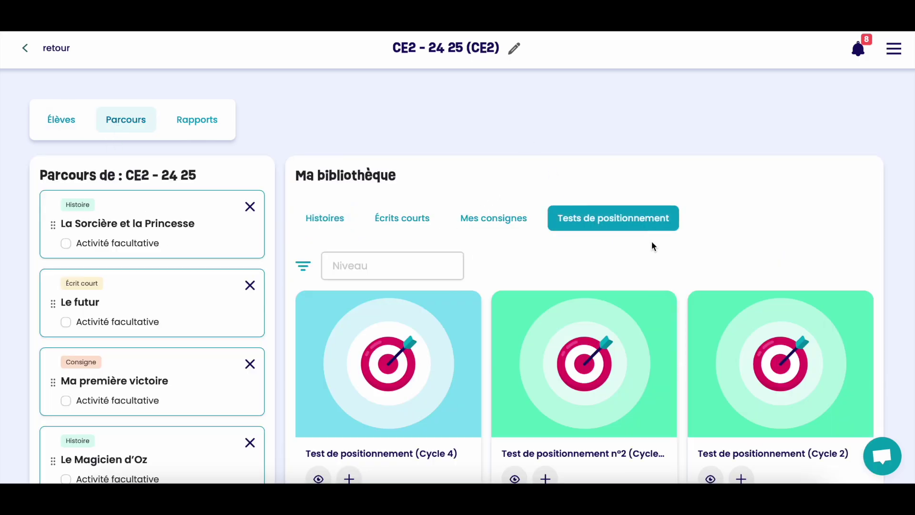
{"action": "scroll", "coordinate": [656, 386], "scroll_direction": "down", "scroll_amount": 3}
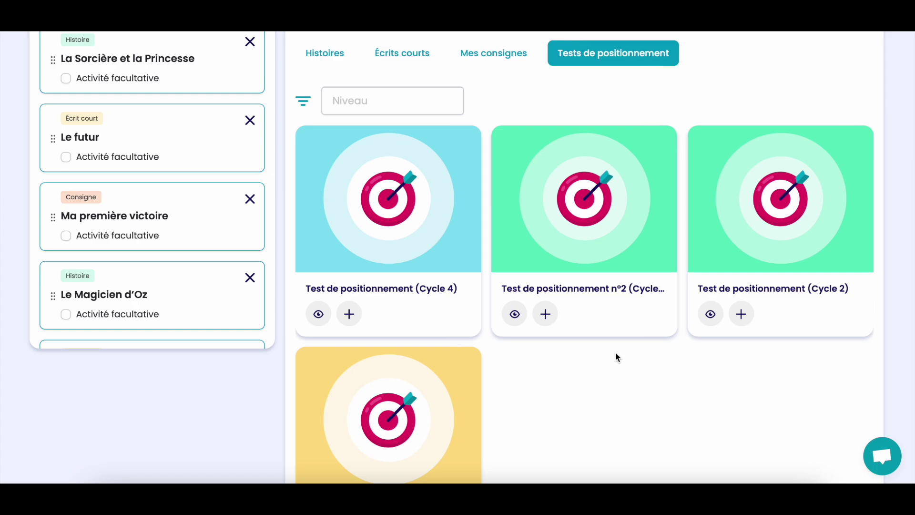
Step: Preview "Test de positionnement n°2 (Cycle 2)", read through its questions up to the fifth one and close the preview
{"action": "left_click", "coordinate": [515, 314]}
{"action": "left_click", "coordinate": [515, 314]}
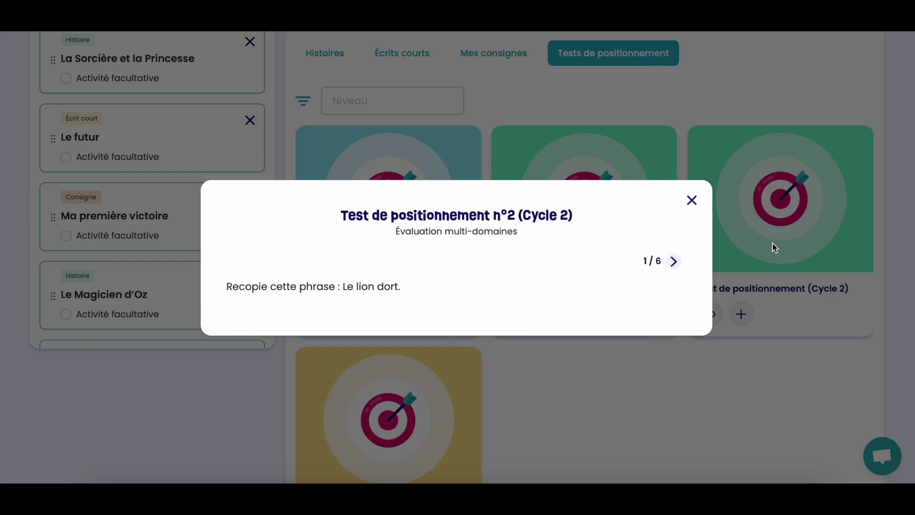
{"action": "left_click", "coordinate": [673, 261]}
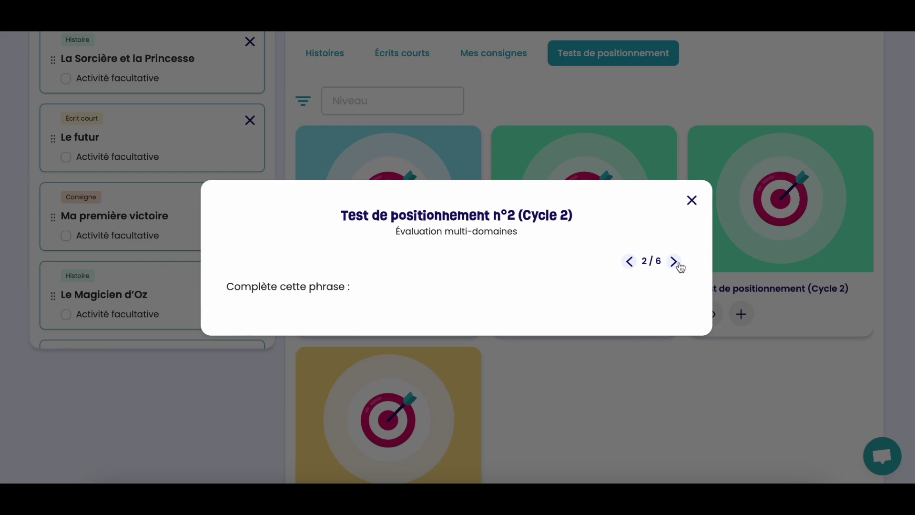
{"action": "left_click", "coordinate": [677, 263]}
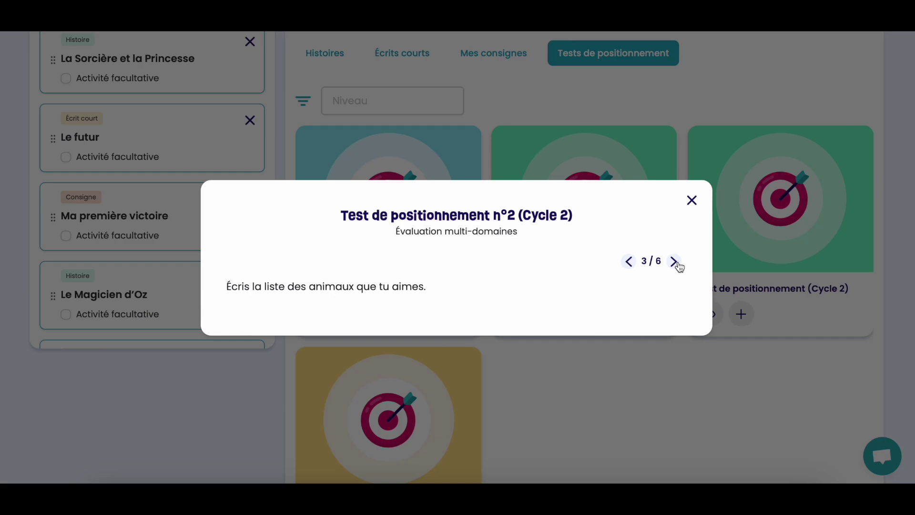
{"action": "left_click", "coordinate": [677, 263]}
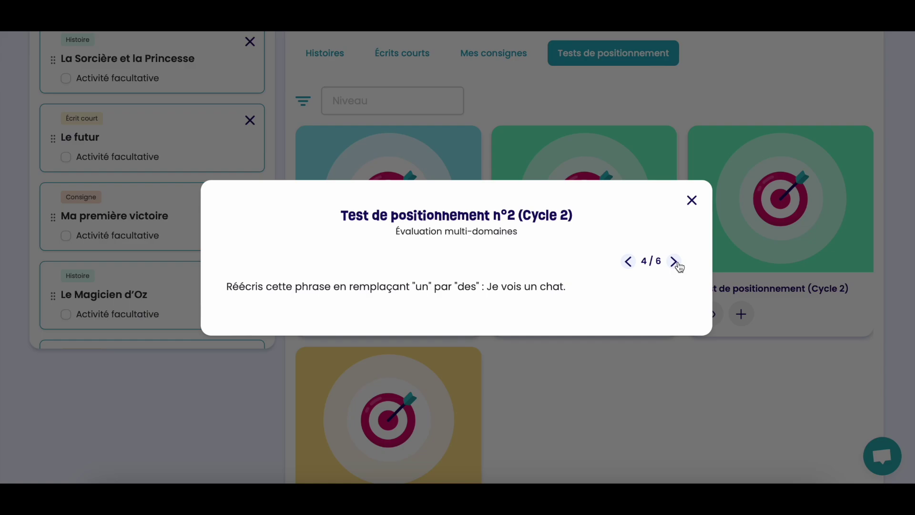
{"action": "left_click", "coordinate": [674, 262]}
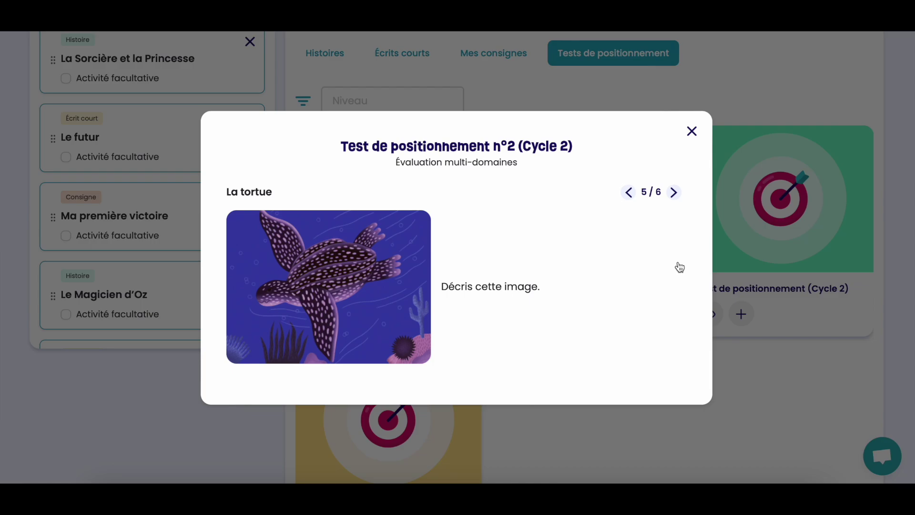
{"action": "left_click", "coordinate": [697, 130]}
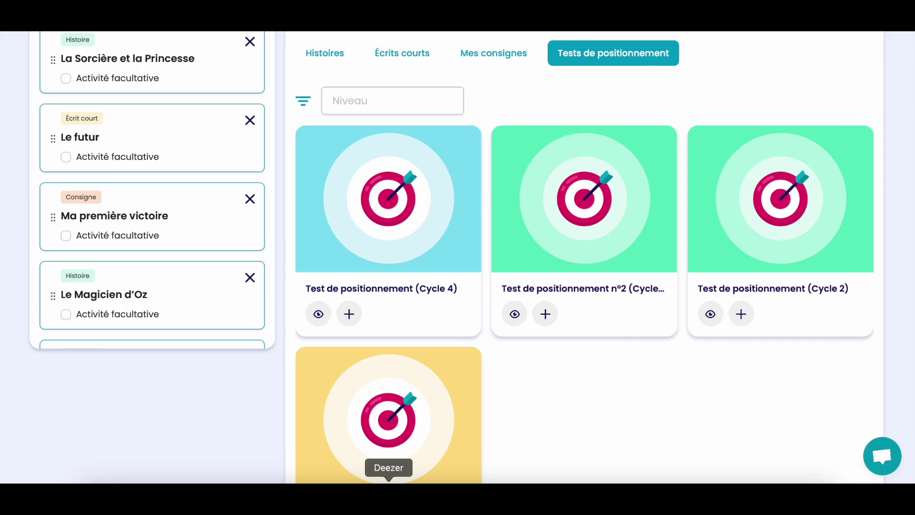
Step: Add "Test de positionnement n°2 (Cycle 2)" to the class Parcours and place it as the first activity
{"action": "left_click", "coordinate": [545, 313]}
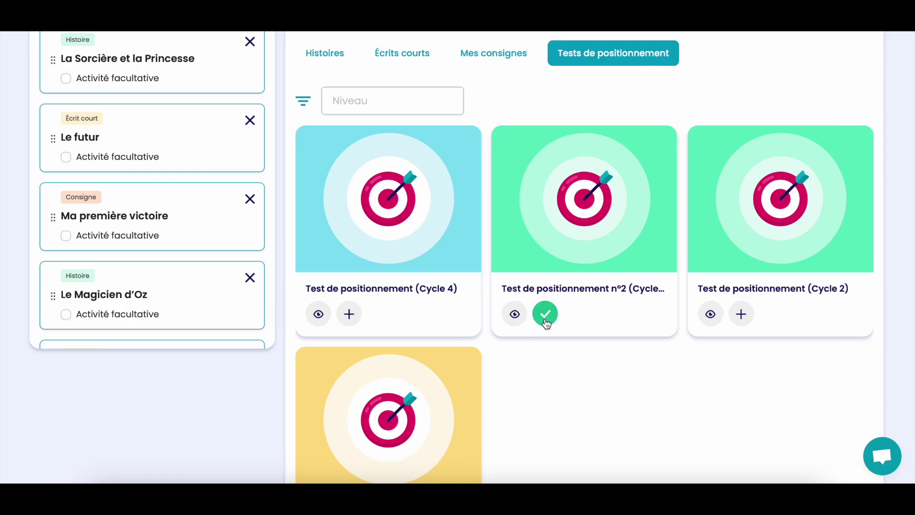
{"action": "scroll", "coordinate": [121, 182], "scroll_direction": "down", "scroll_amount": 3}
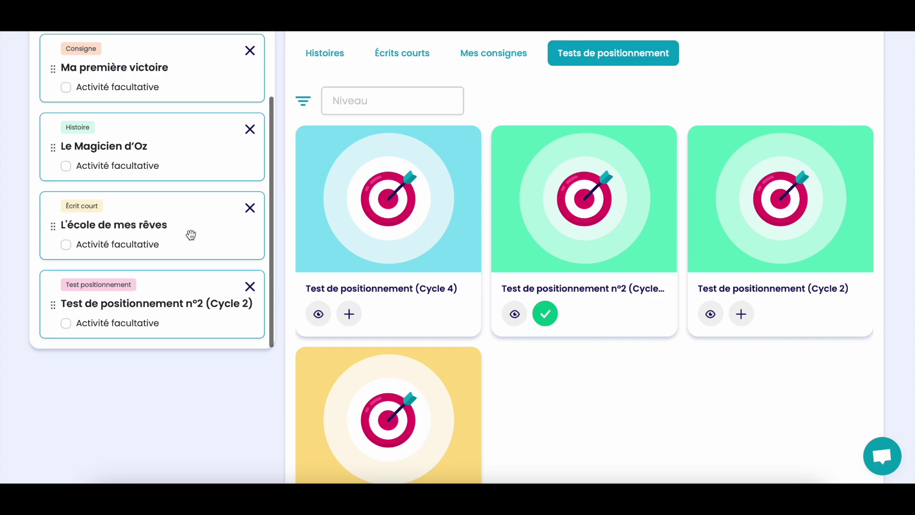
{"action": "left_click_drag", "start_coordinate": [174, 315], "coordinate": [174, 45]}
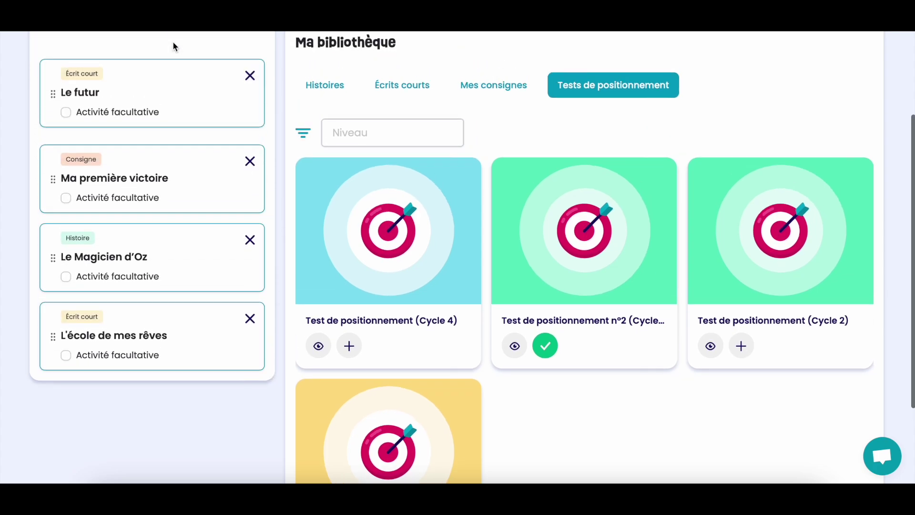
{"action": "scroll", "coordinate": [170, 159], "scroll_direction": "up", "scroll_amount": 3}
{"action": "left_click_drag", "start_coordinate": [181, 198], "coordinate": [187, 99]}
{"action": "scroll", "coordinate": [187, 99], "scroll_direction": "up", "scroll_amount": 3}
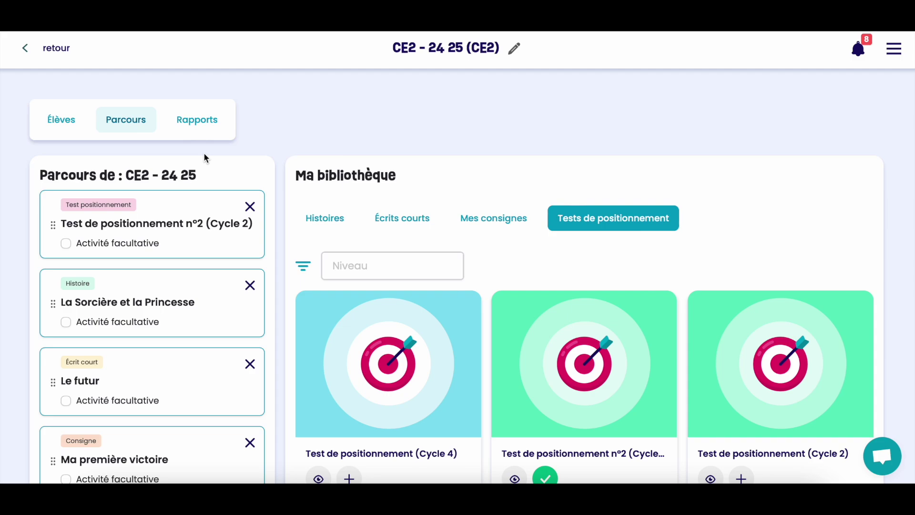
Step: Go to the "CE2 24 25" class and view the second pupil's skills chart for "Test de positionnement (Cycle 4)", closing it when done
{"action": "left_click", "coordinate": [56, 48]}
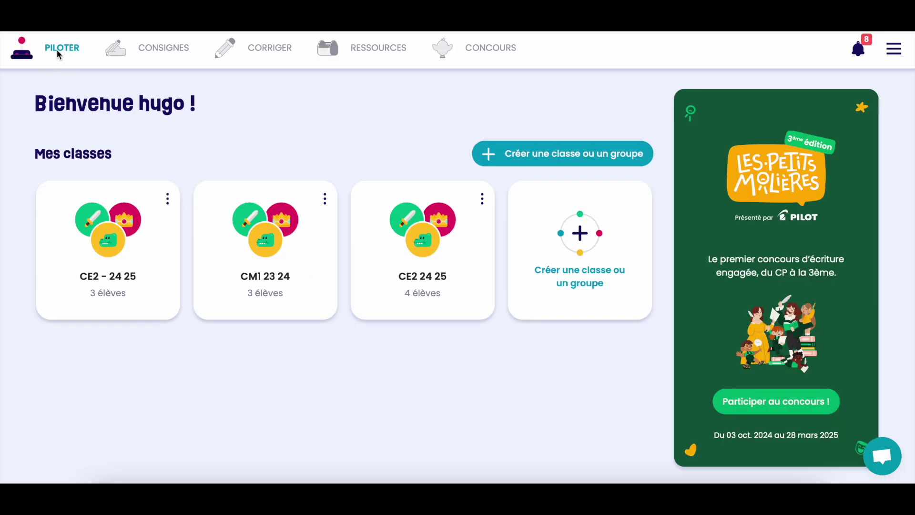
{"action": "left_click", "coordinate": [390, 276]}
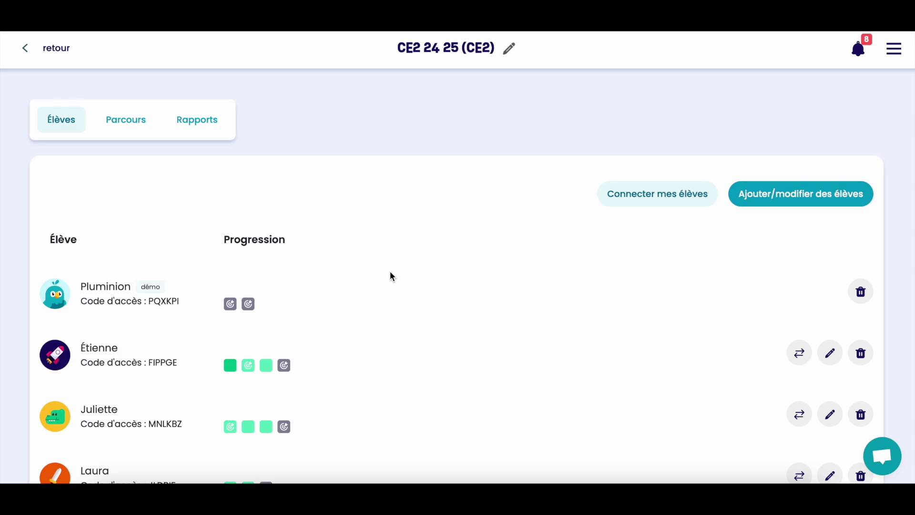
{"action": "scroll", "coordinate": [390, 275], "scroll_direction": "down", "scroll_amount": 3}
{"action": "left_click", "coordinate": [247, 236]}
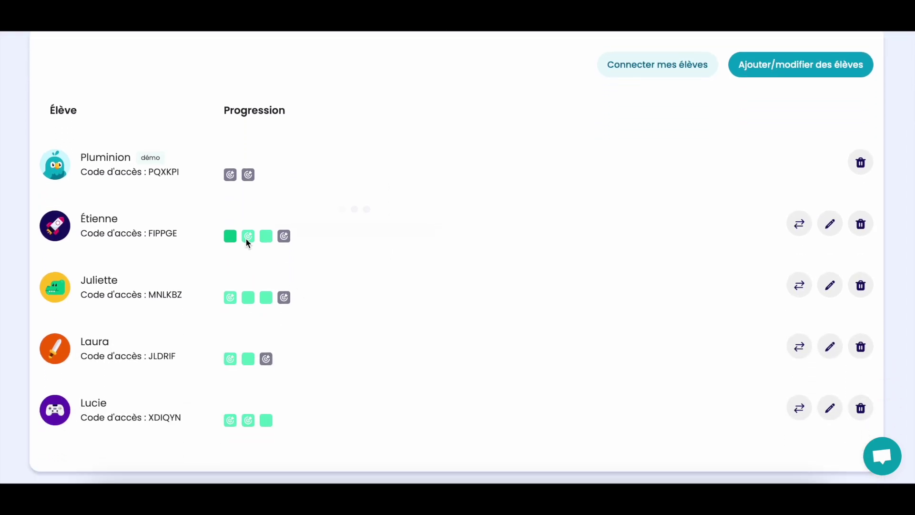
{"action": "left_click", "coordinate": [252, 266]}
{"action": "left_click", "coordinate": [248, 234]}
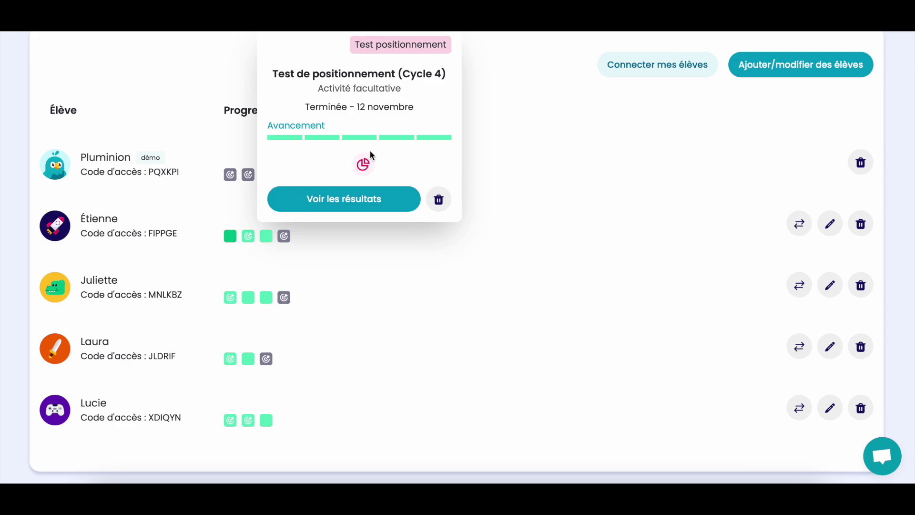
{"action": "left_click", "coordinate": [355, 175]}
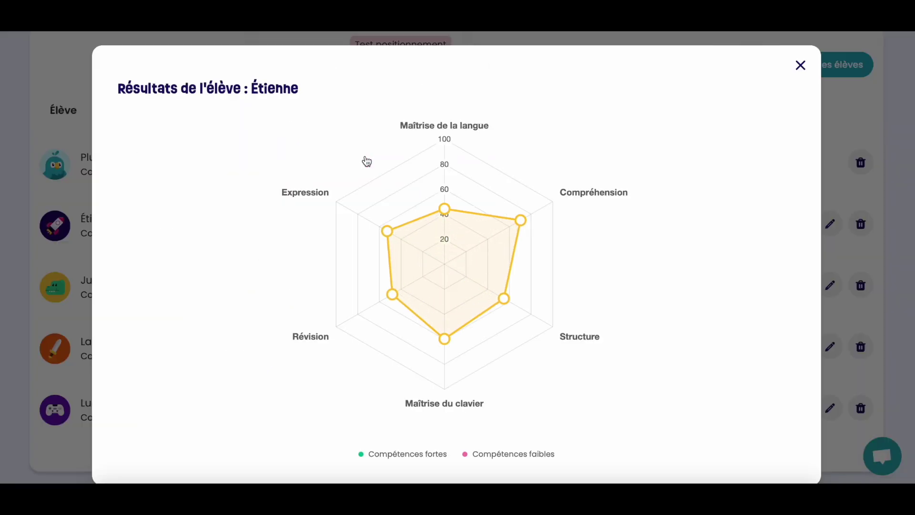
{"action": "scroll", "coordinate": [225, 203], "scroll_direction": "down", "scroll_amount": 2}
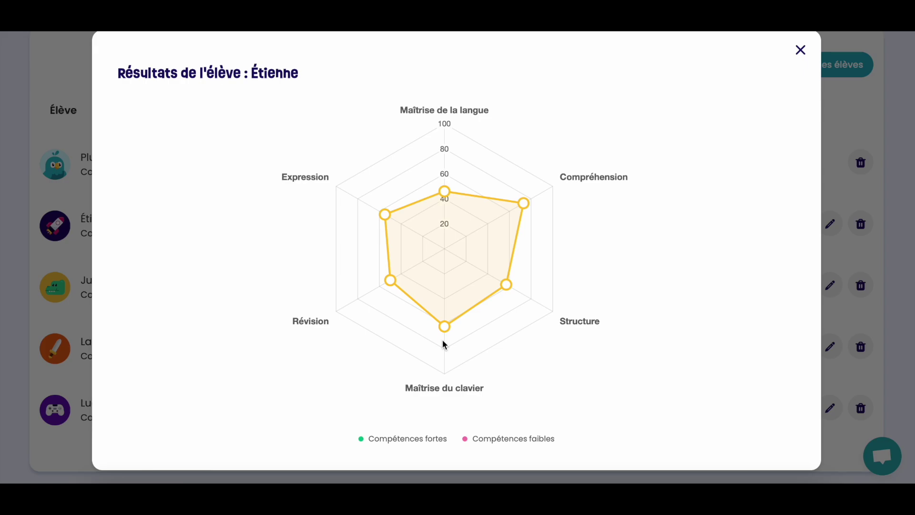
{"action": "left_click", "coordinate": [803, 53]}
Step: Open the reports of the "CE2 24 25" class and look over the overall class progression
{"action": "scroll", "coordinate": [328, 202], "scroll_direction": "up", "scroll_amount": 3}
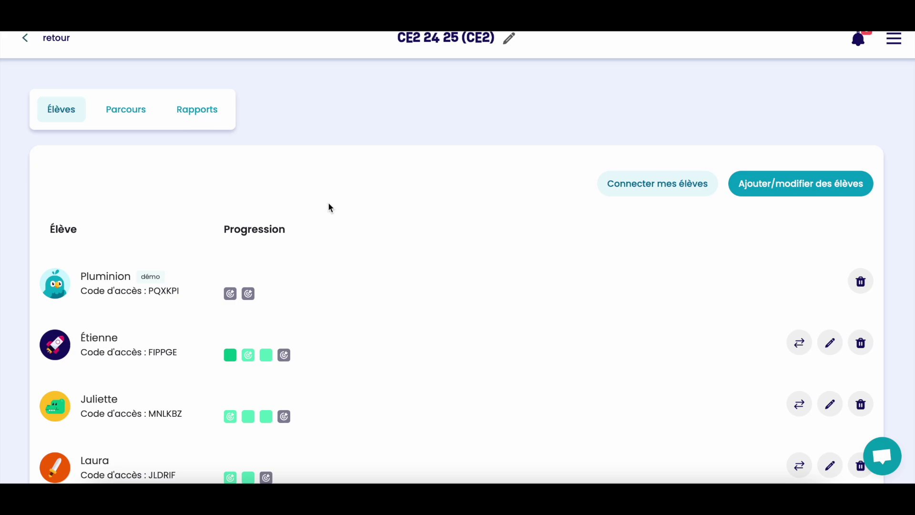
{"action": "left_click", "coordinate": [189, 117]}
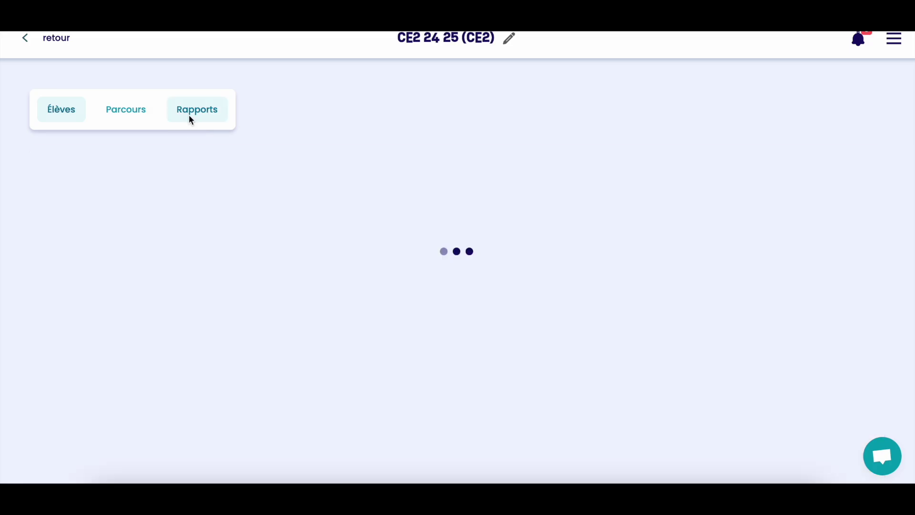
{"action": "scroll", "coordinate": [385, 307], "scroll_direction": "down", "scroll_amount": 2}
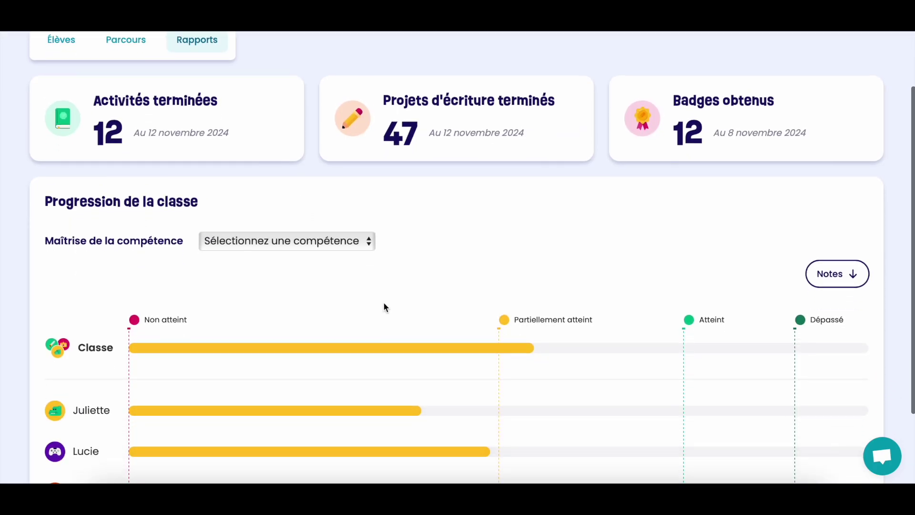
{"action": "scroll", "coordinate": [68, 225], "scroll_direction": "down", "scroll_amount": 3}
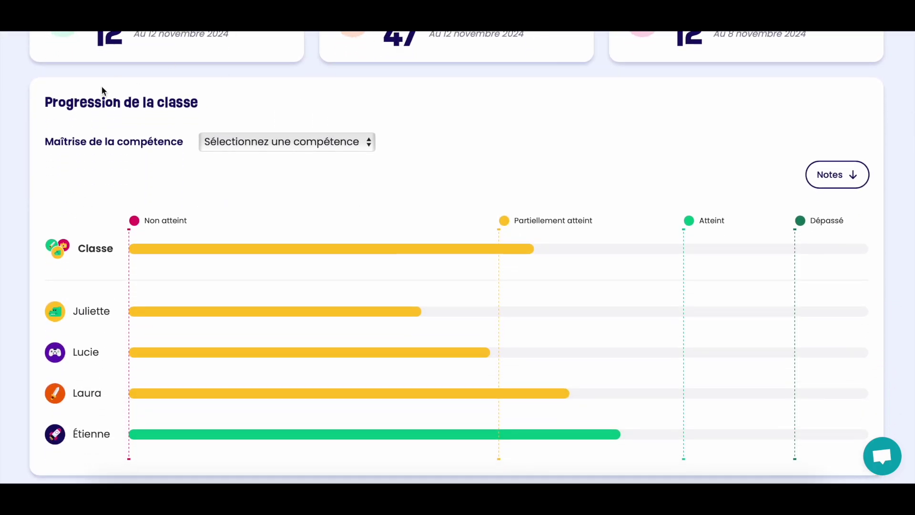
{"action": "scroll", "coordinate": [229, 199], "scroll_direction": "down", "scroll_amount": 1}
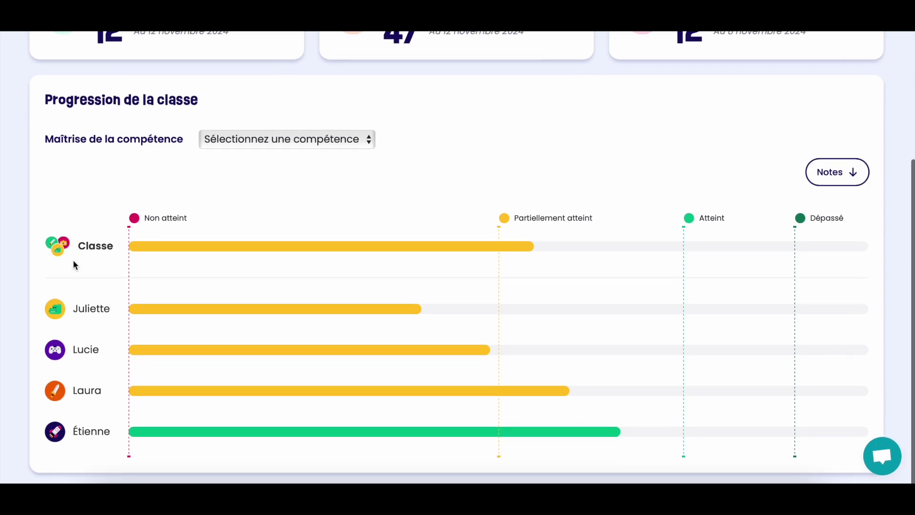
Step: Compare the class progression for the competencies Expression, Structure and Maîtrise du clavier in turn
{"action": "left_click", "coordinate": [332, 146]}
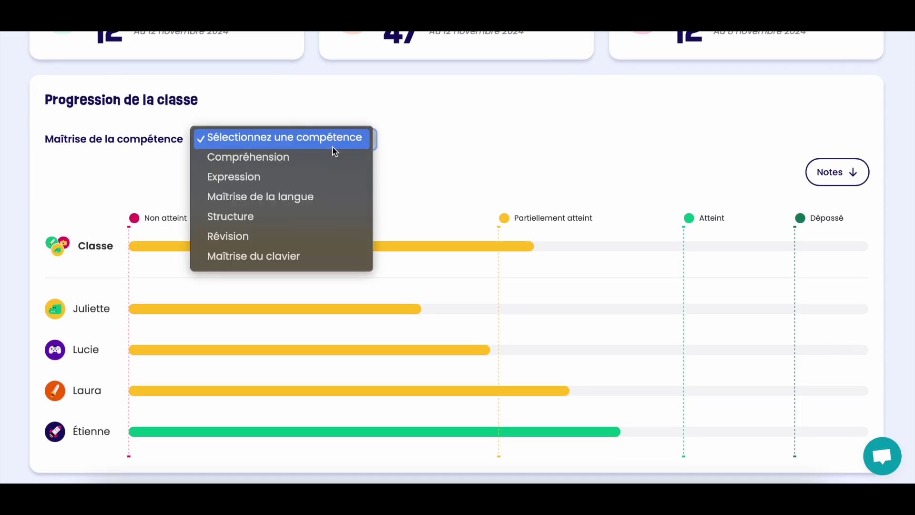
{"action": "left_click", "coordinate": [274, 177]}
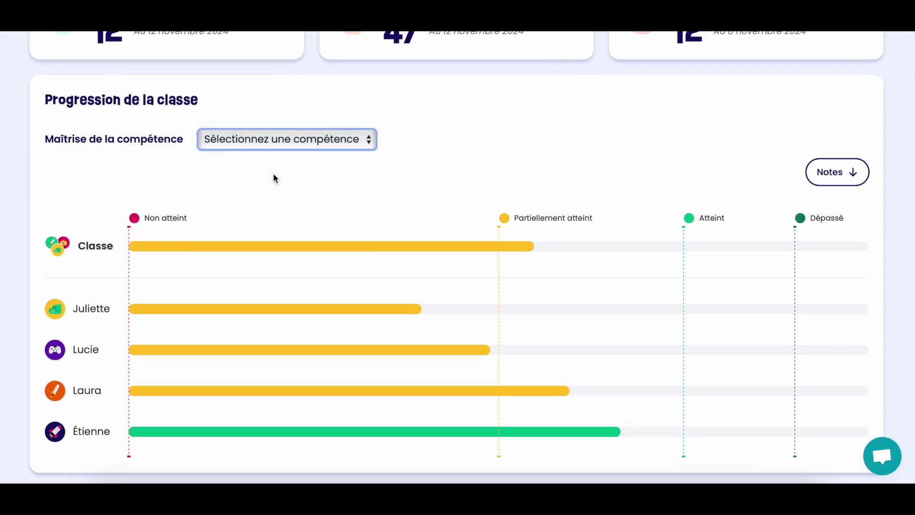
{"action": "scroll", "coordinate": [259, 267], "scroll_direction": "down", "scroll_amount": 1}
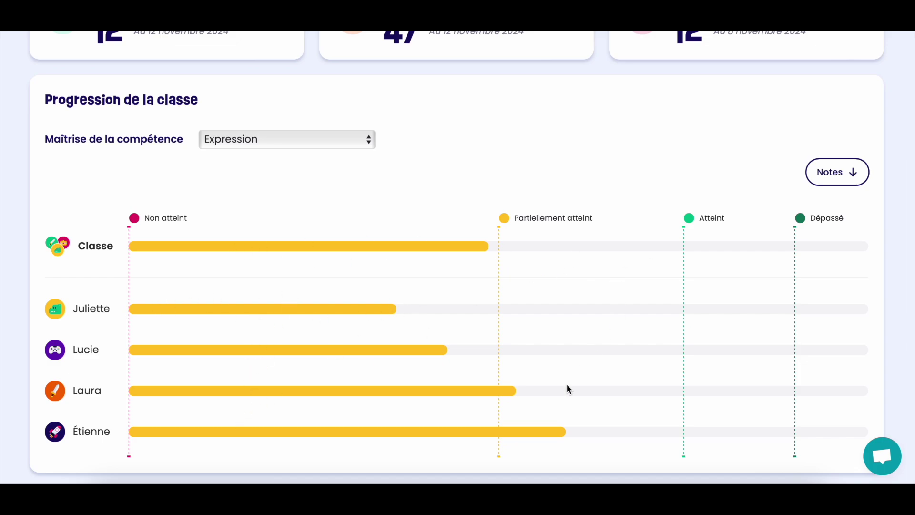
{"action": "left_click", "coordinate": [255, 140]}
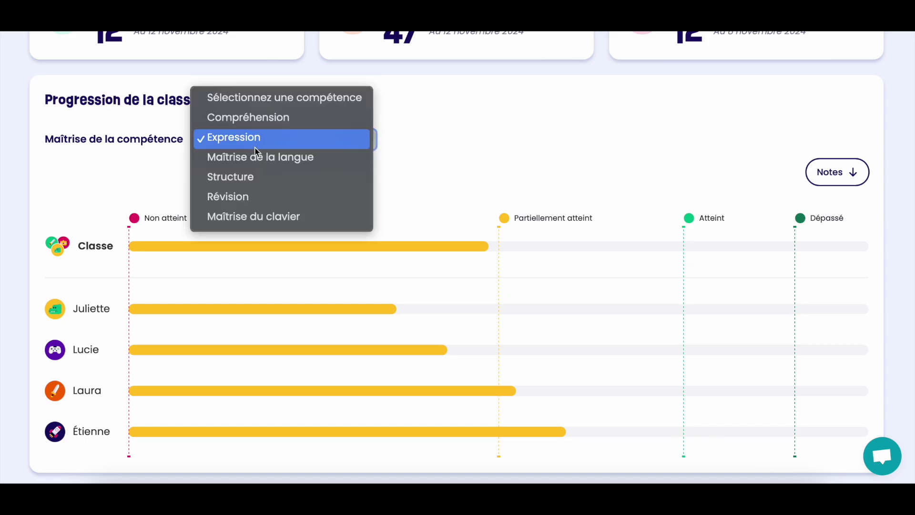
{"action": "left_click", "coordinate": [249, 176]}
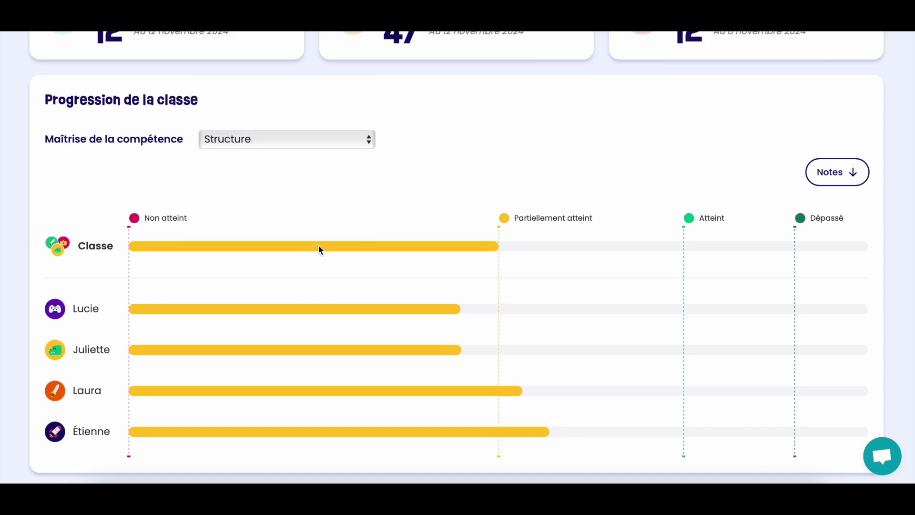
{"action": "left_click", "coordinate": [256, 143]}
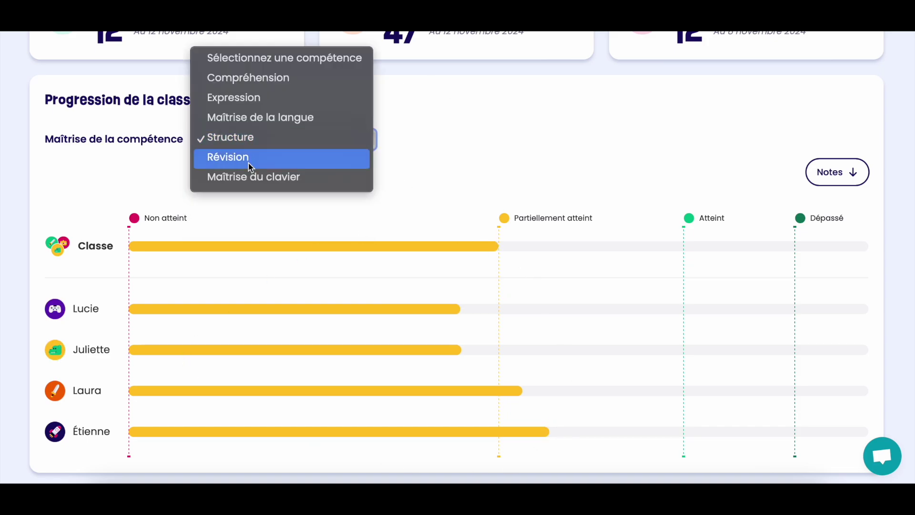
{"action": "left_click", "coordinate": [249, 173]}
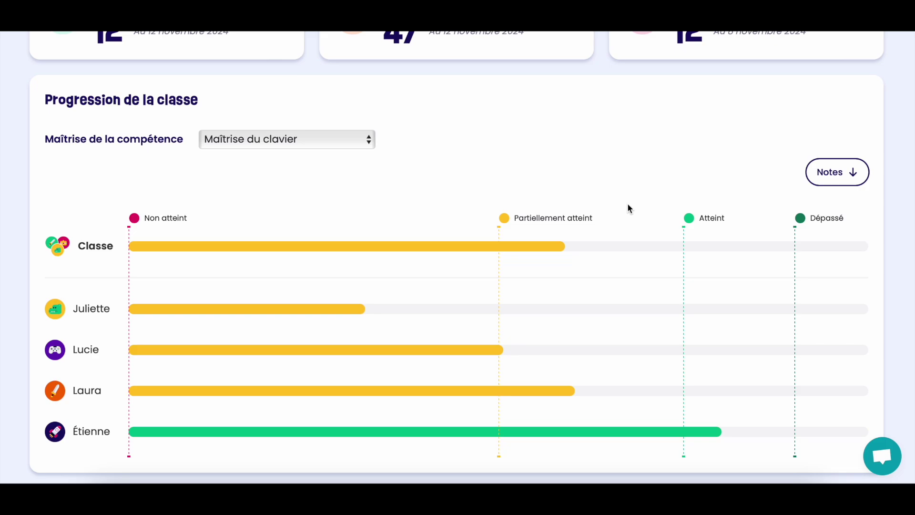
Step: Leave the class reports and browse the full list of teaching resources
{"action": "scroll", "coordinate": [628, 208], "scroll_direction": "up", "scroll_amount": 4}
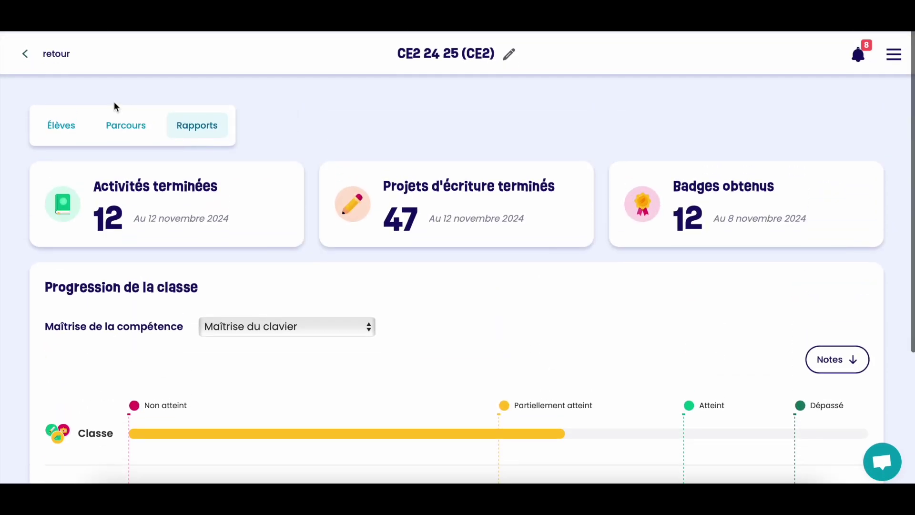
{"action": "left_click", "coordinate": [48, 49]}
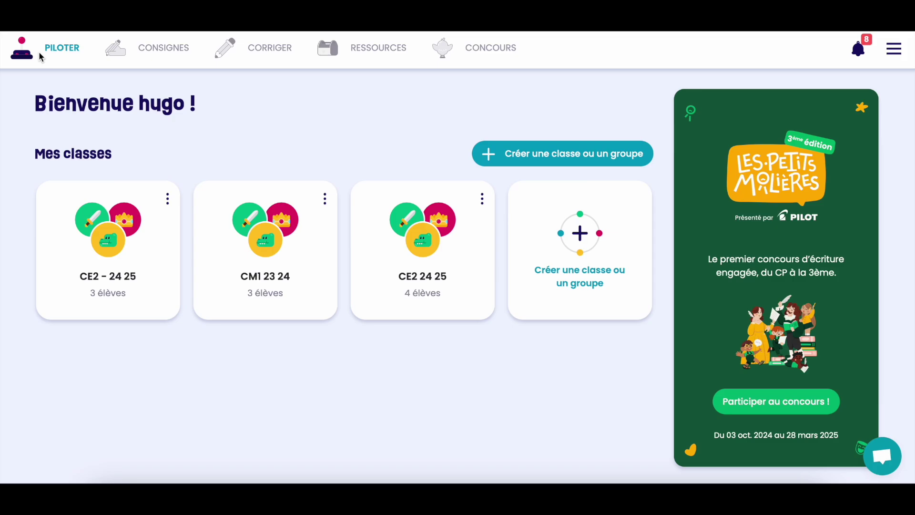
{"action": "left_click", "coordinate": [350, 55]}
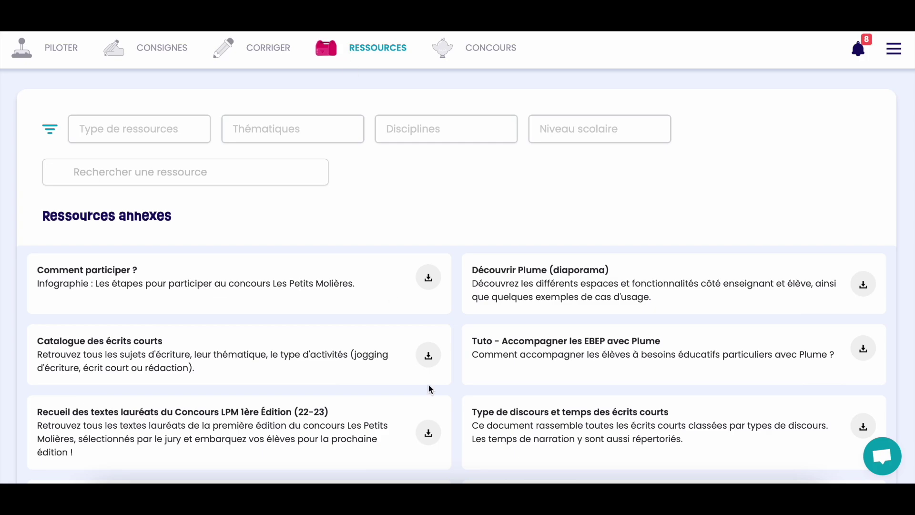
{"action": "scroll", "coordinate": [429, 386], "scroll_direction": "down", "scroll_amount": 15}
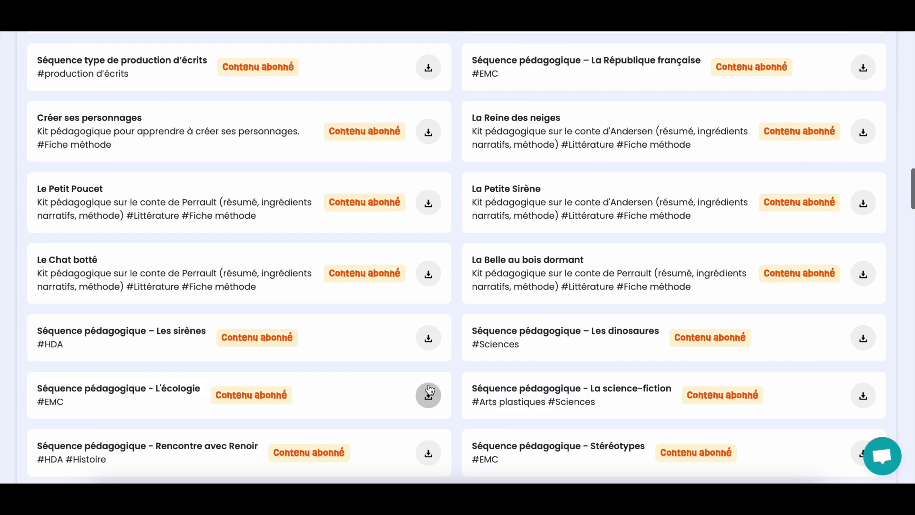
{"action": "scroll", "coordinate": [428, 387], "scroll_direction": "up", "scroll_amount": 15}
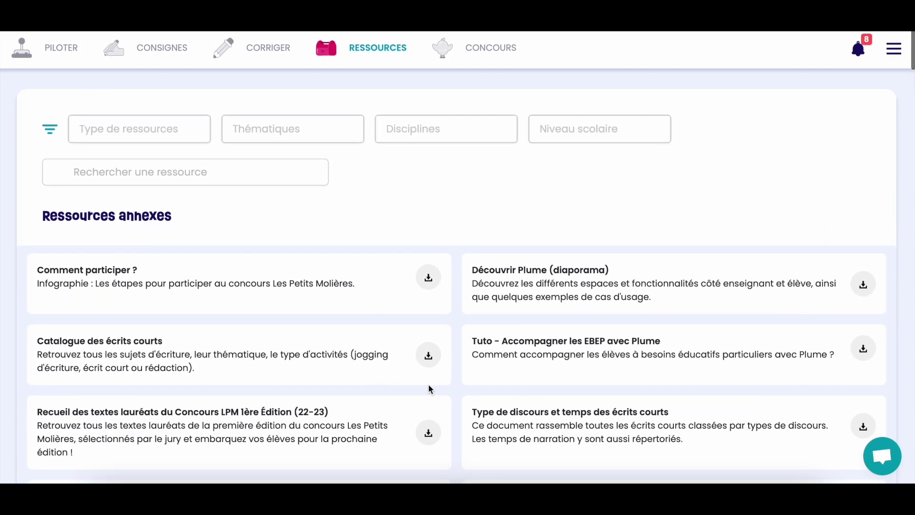
Step: Filter the resources by the type "Histoires éditables" and look through the listed stories
{"action": "left_click", "coordinate": [172, 136]}
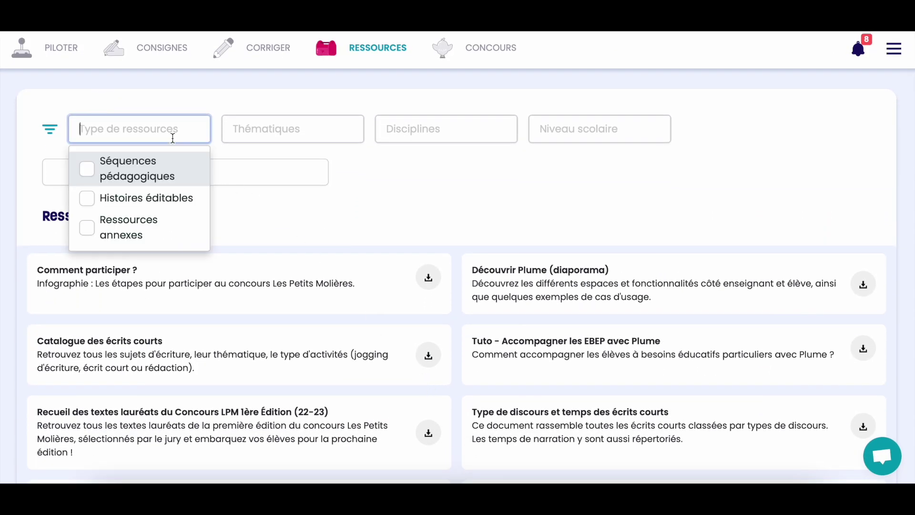
{"action": "left_click", "coordinate": [102, 203]}
{"action": "left_click", "coordinate": [544, 141]}
{"action": "left_click", "coordinate": [448, 196]}
{"action": "scroll", "coordinate": [462, 389], "scroll_direction": "down", "scroll_amount": 5}
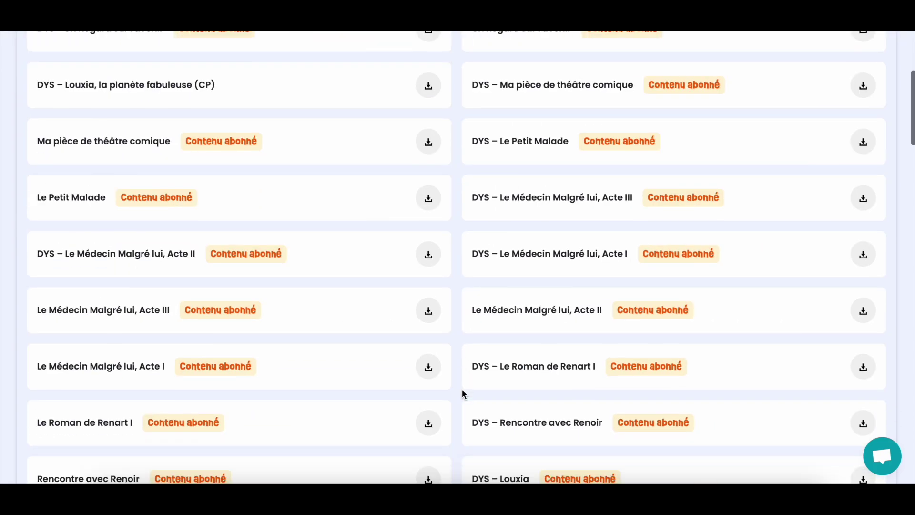
Step: Open the editable story "Ma pièce de théâtre comique" and read through its pages up to Étape 3 – Scène 1
{"action": "scroll", "coordinate": [462, 391], "scroll_direction": "up", "scroll_amount": 2}
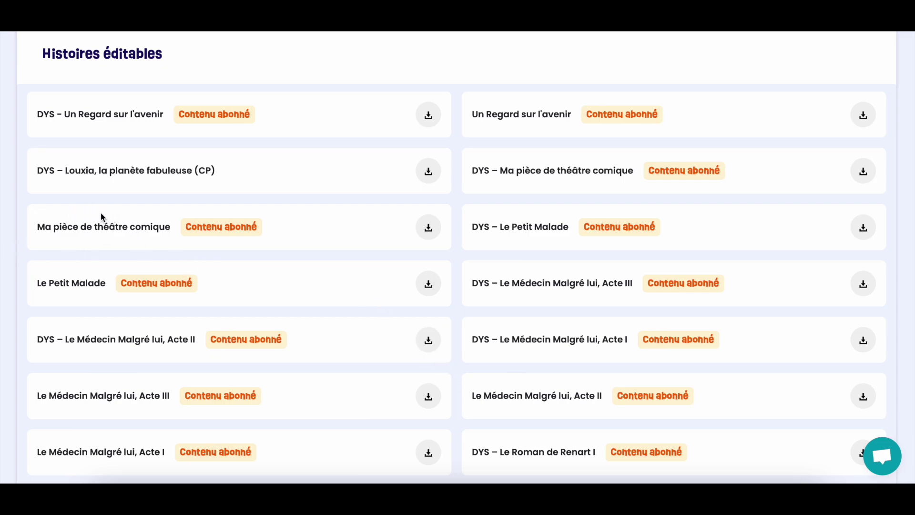
{"action": "left_click", "coordinate": [428, 228]}
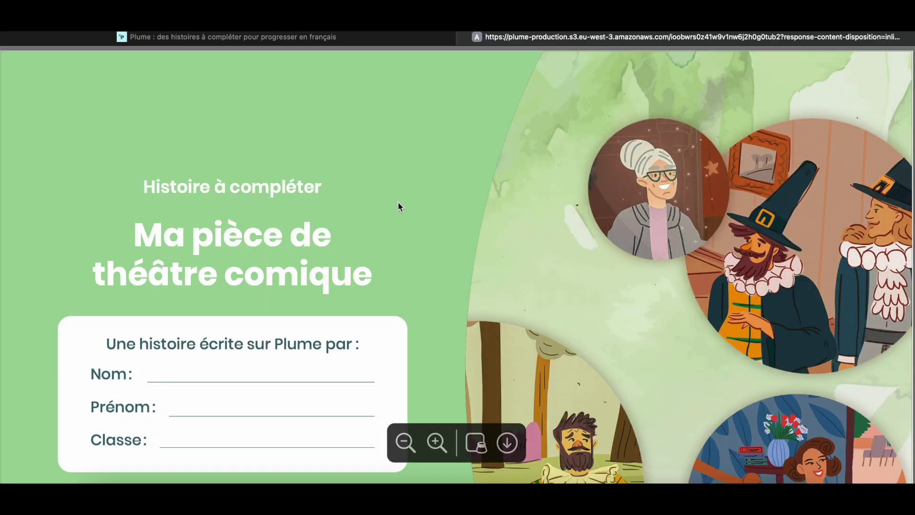
{"action": "scroll", "coordinate": [281, 286], "scroll_direction": "down", "scroll_amount": 10}
{"action": "scroll", "coordinate": [281, 286], "scroll_direction": "up", "scroll_amount": 2}
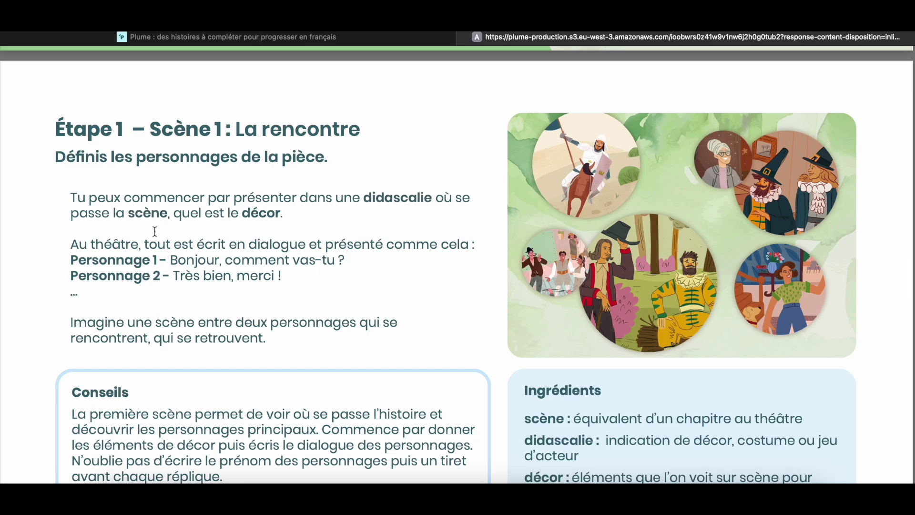
{"action": "scroll", "coordinate": [155, 231], "scroll_direction": "down", "scroll_amount": 10}
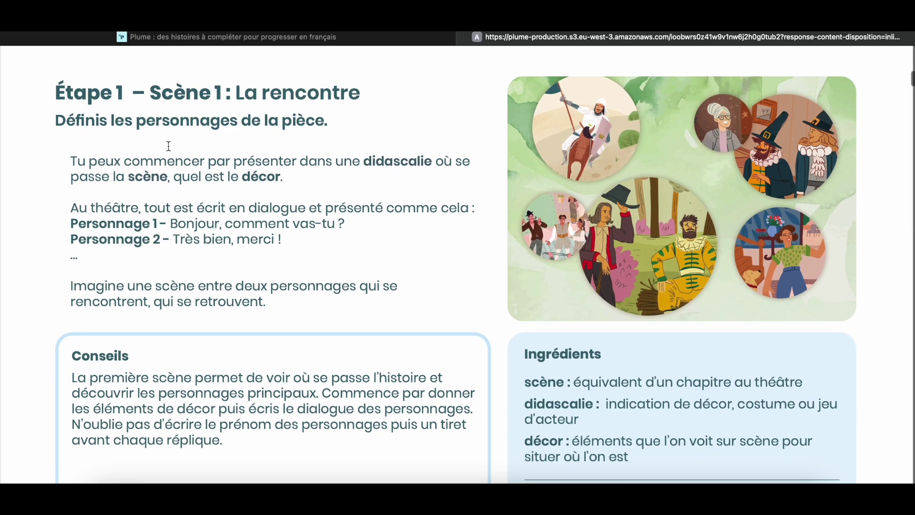
{"action": "scroll", "coordinate": [152, 282], "scroll_direction": "down", "scroll_amount": 10}
{"action": "scroll", "coordinate": [262, 199], "scroll_direction": "up", "scroll_amount": 3}
{"action": "scroll", "coordinate": [254, 317], "scroll_direction": "down", "scroll_amount": 20}
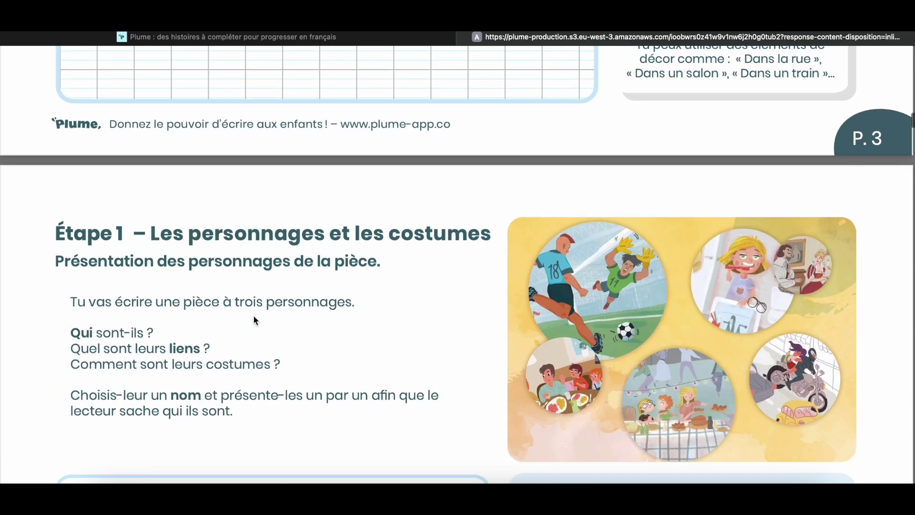
{"action": "scroll", "coordinate": [254, 318], "scroll_direction": "up", "scroll_amount": 1}
{"action": "scroll", "coordinate": [254, 320], "scroll_direction": "down", "scroll_amount": 20}
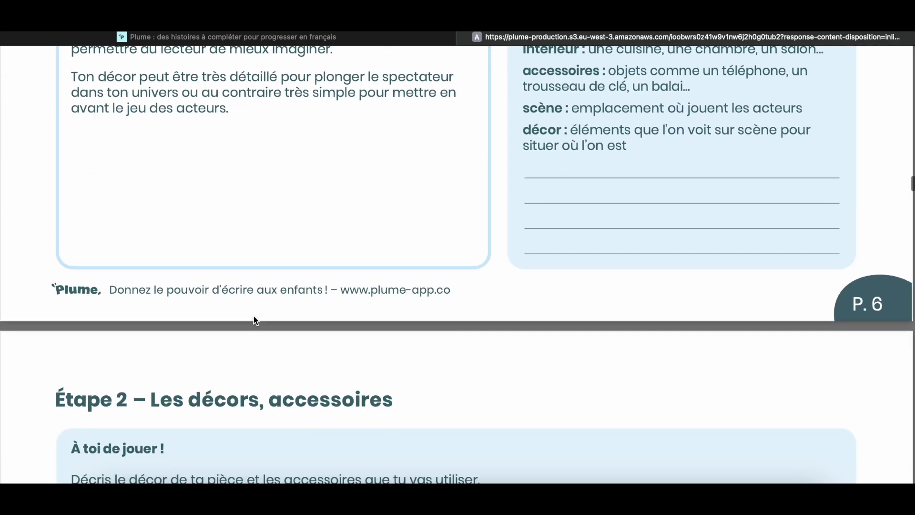
{"action": "scroll", "coordinate": [253, 324], "scroll_direction": "down", "scroll_amount": 15}
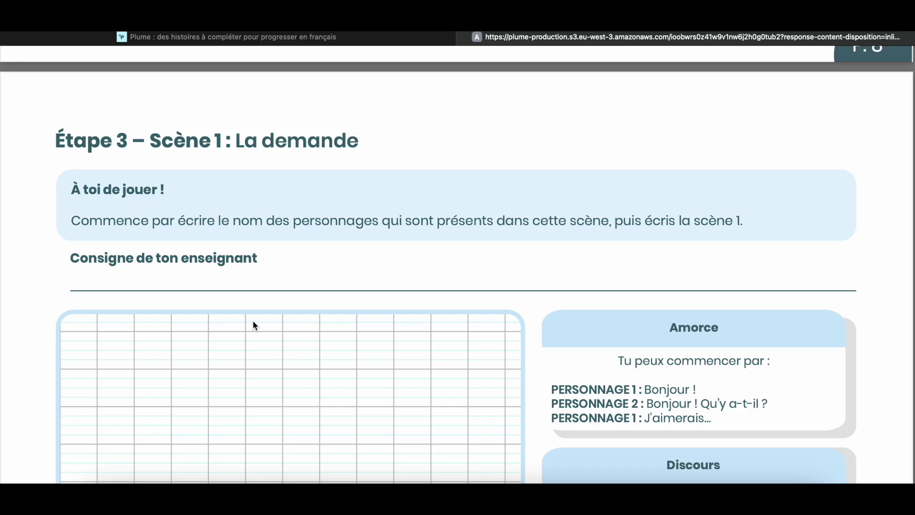
Step: Close the story document and remove the "Histoires éditables" filter from the resource list
{"action": "key", "text": "super+w"}
{"action": "scroll", "coordinate": [372, 162], "scroll_direction": "up", "scroll_amount": 4}
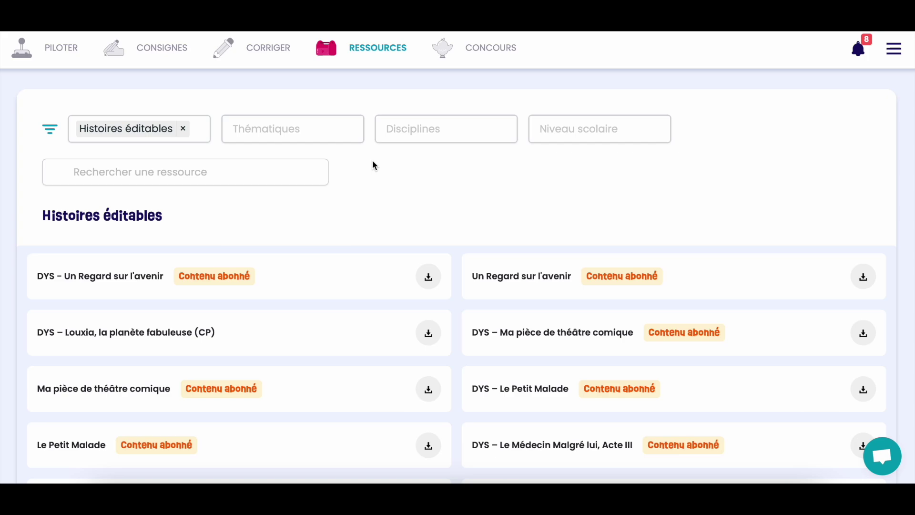
{"action": "left_click", "coordinate": [183, 129]}
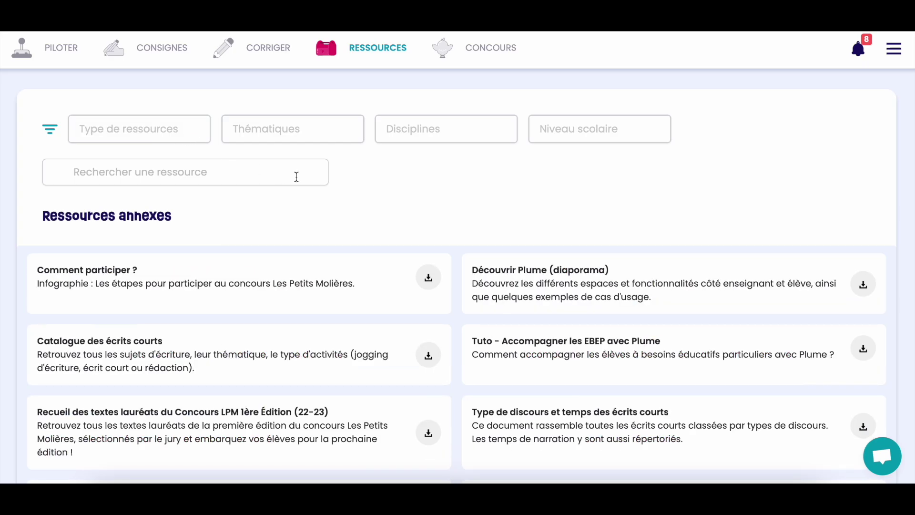
Step: Look over the current writing contests, including Les Petits Molières, and return to the overview of classes
{"action": "left_click", "coordinate": [485, 60]}
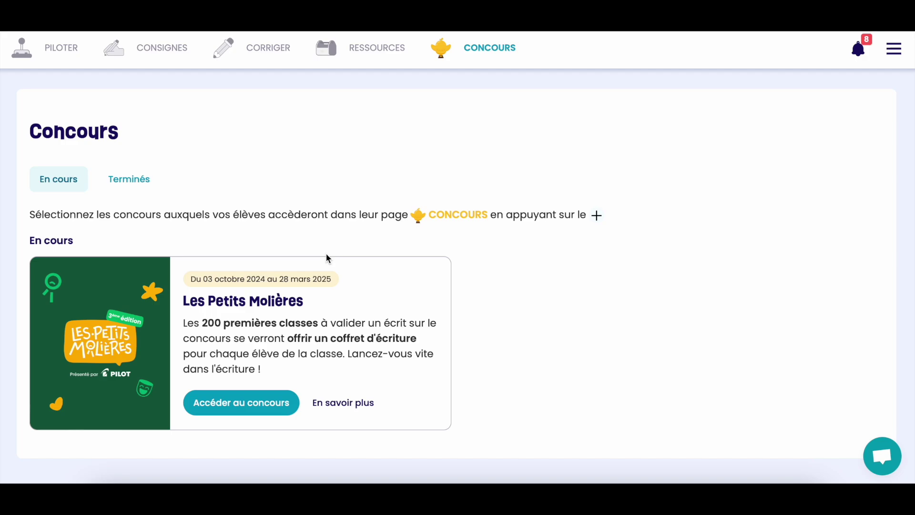
{"action": "left_click", "coordinate": [53, 58]}
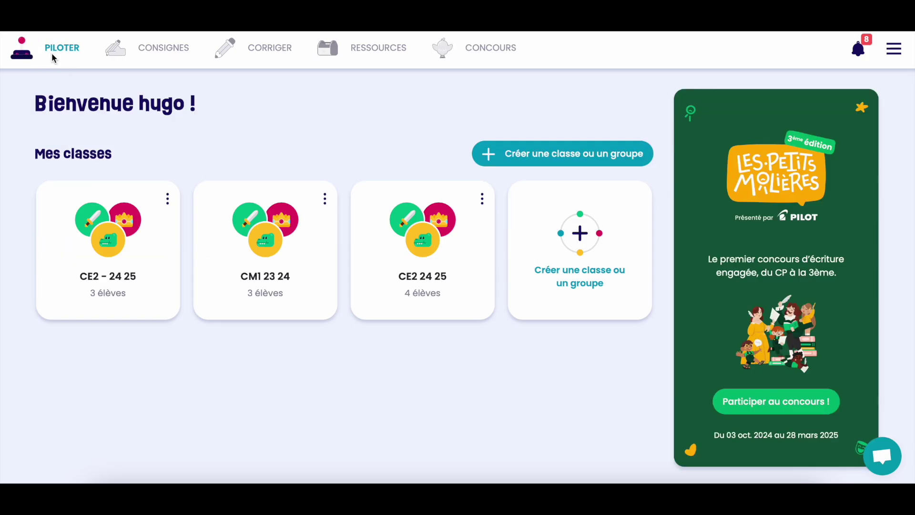